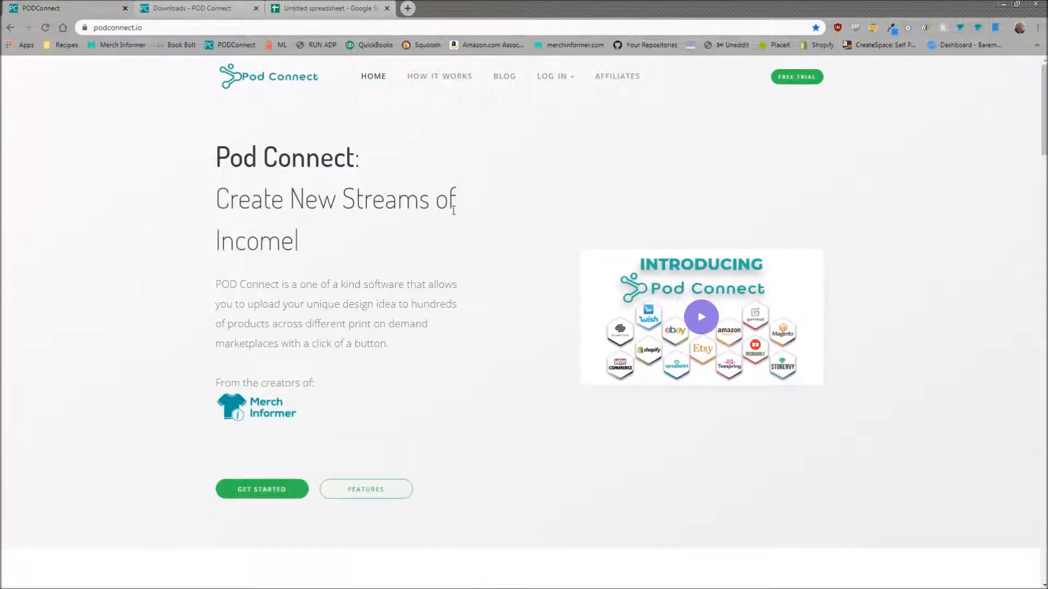
Go to the Pod Connect members' area, download the Windows 32 version and open the downloaded Windows32.zip archive
{"action": "mouse_move", "coordinate": [557, 78]}
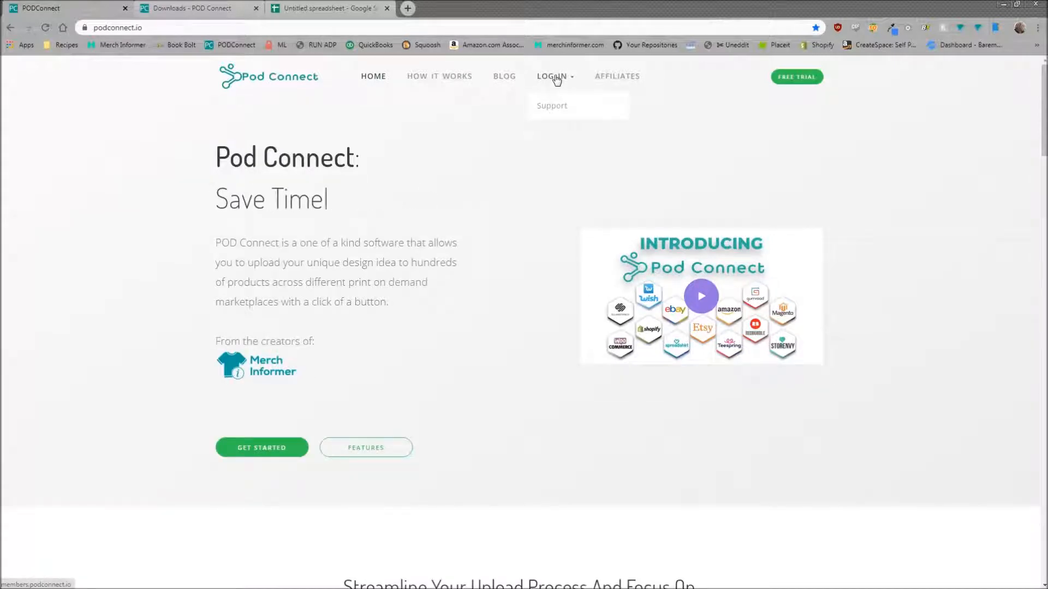
{"action": "left_click", "coordinate": [550, 91]}
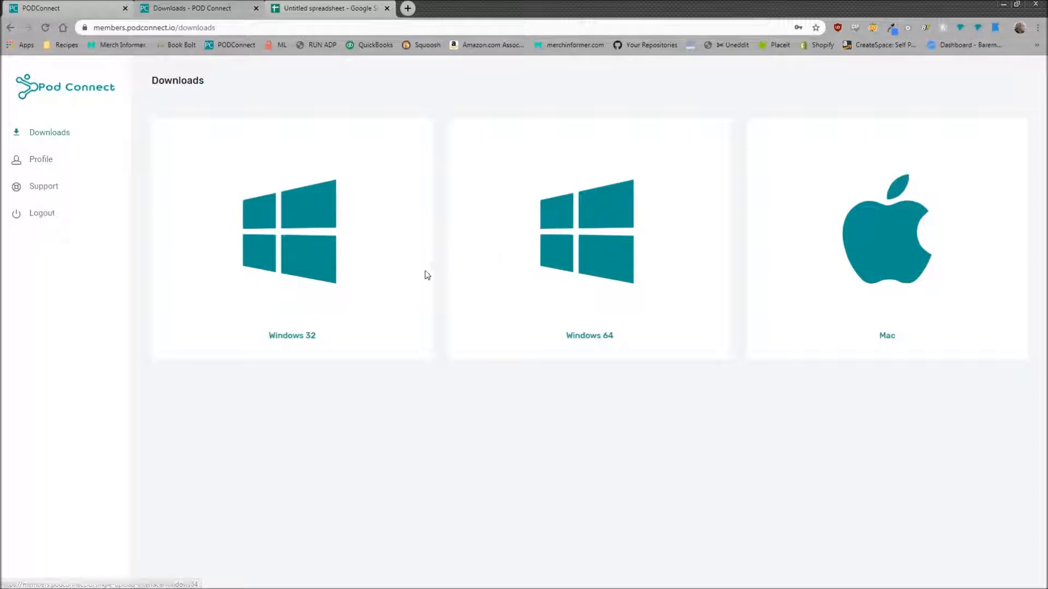
{"action": "left_click", "coordinate": [293, 242]}
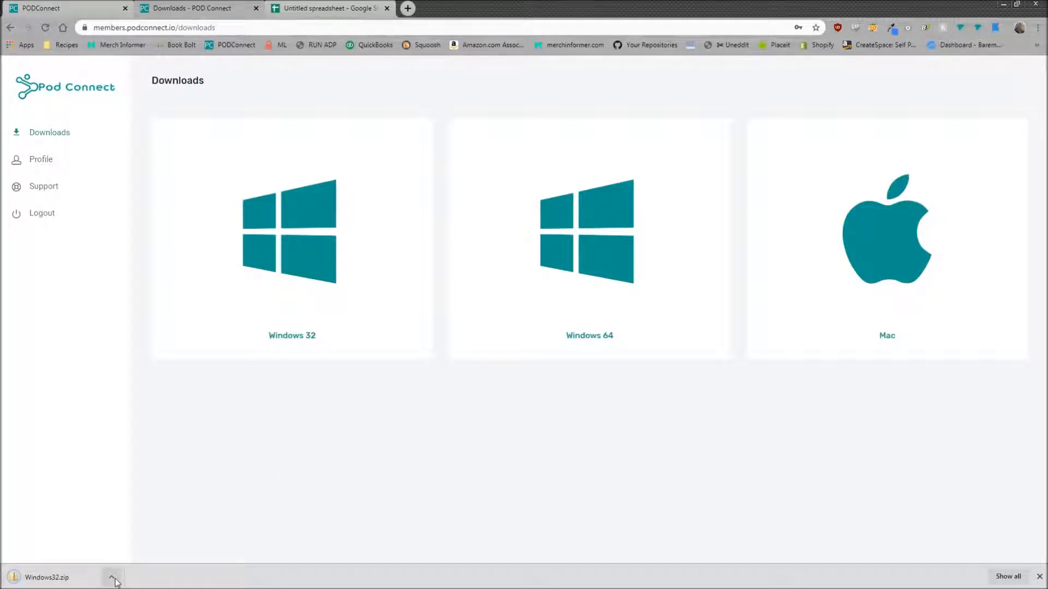
{"action": "left_click", "coordinate": [65, 582]}
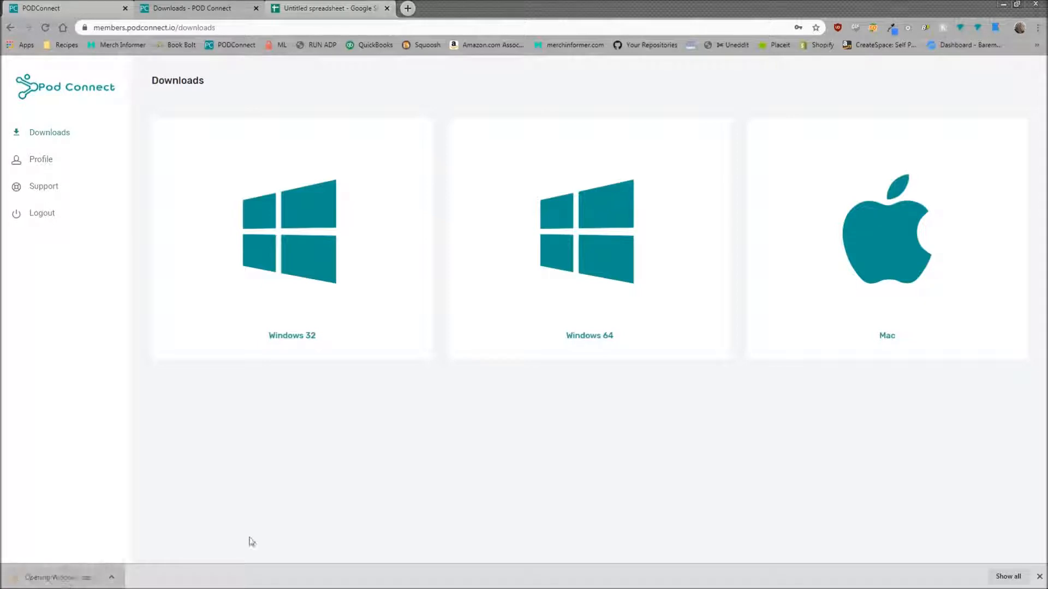
{"action": "left_click_drag", "start_coordinate": [625, 66], "coordinate": [372, 20]}
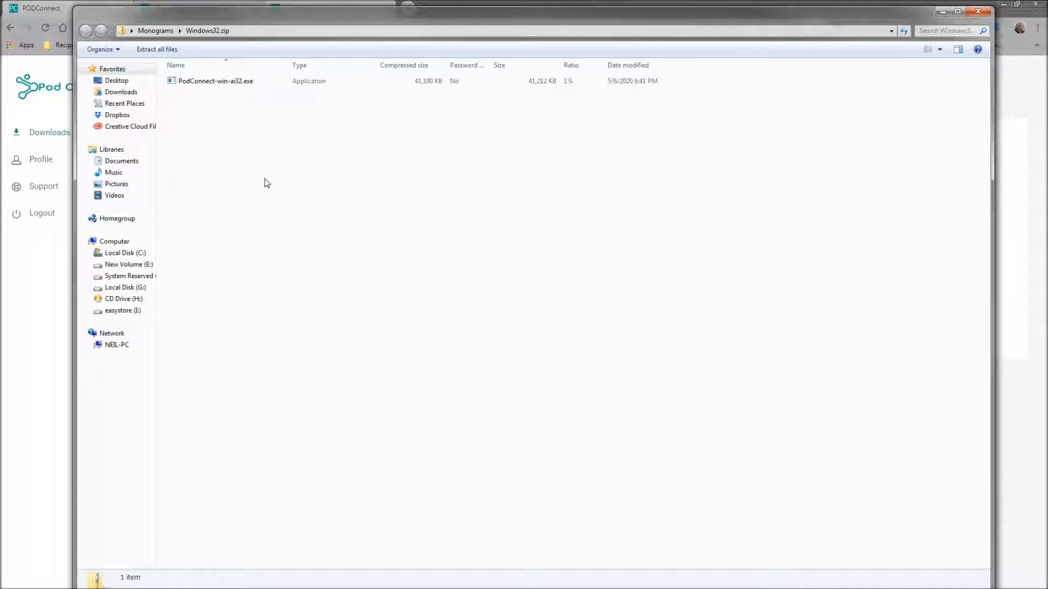
{"action": "left_click_drag", "start_coordinate": [521, 16], "coordinate": [1047, 11]}
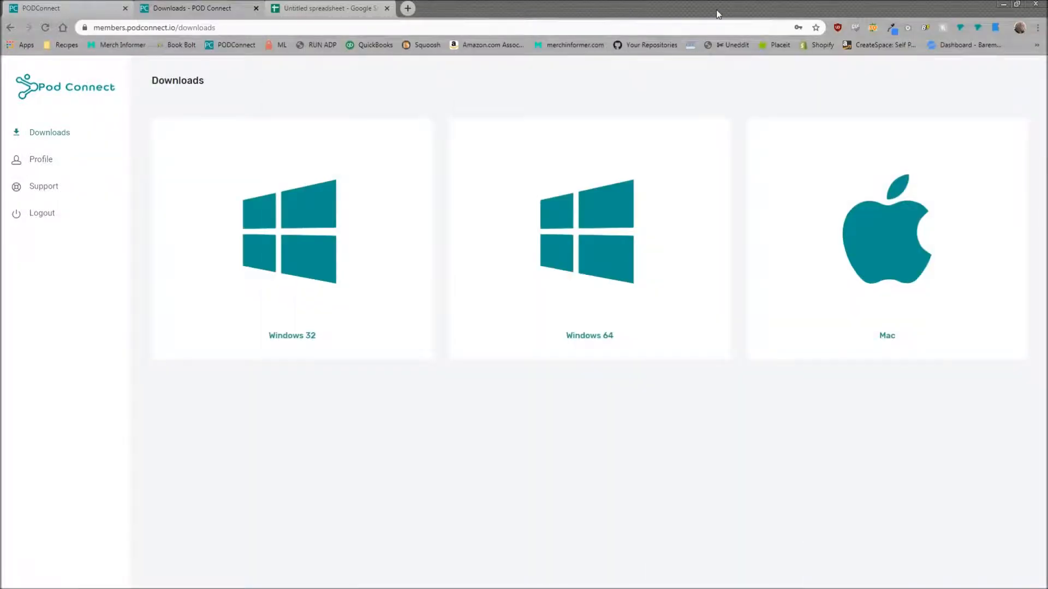
Uncover the desktop and launch the PodConnect program from its shortcut
{"action": "left_click_drag", "start_coordinate": [715, 6], "coordinate": [573, 7]}
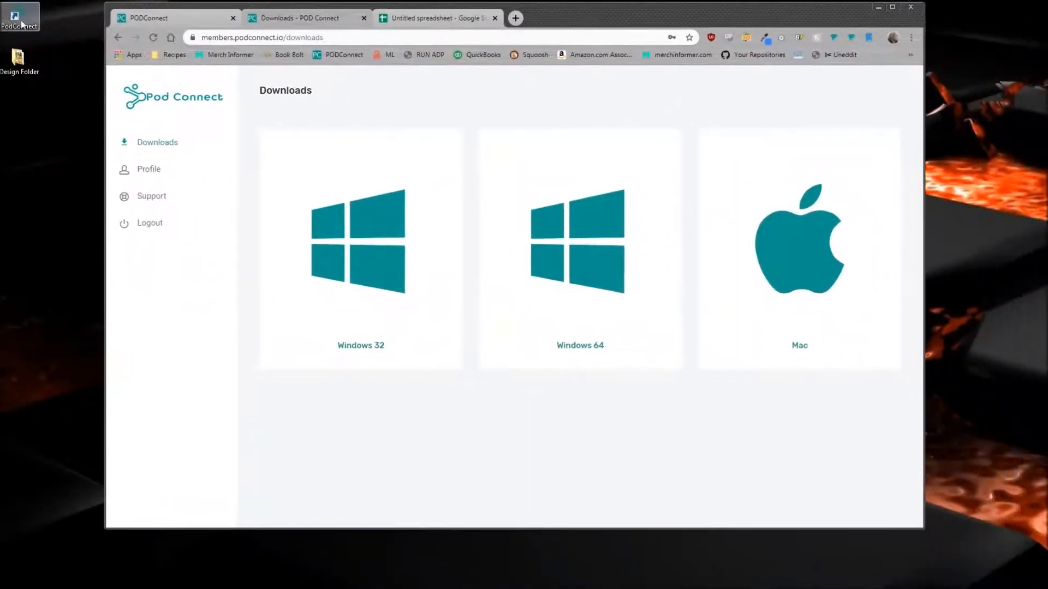
{"action": "double_click", "coordinate": [22, 18]}
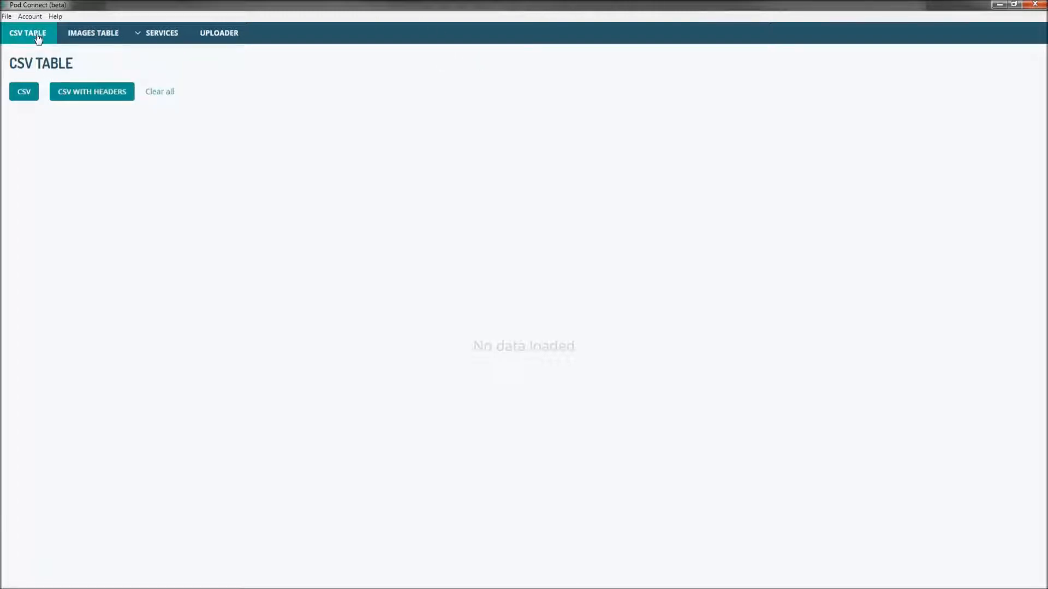
{"action": "mouse_move", "coordinate": [142, 39]}
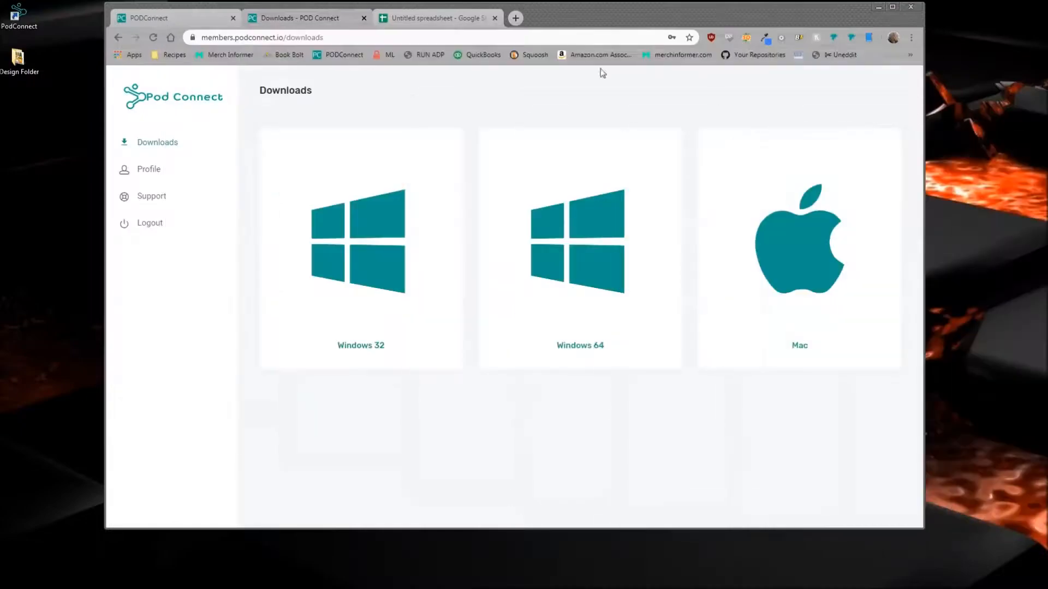
Switch to the untitled Google Sheets spreadsheet and enter the headers Title, Description, Tags, Price and Image Path in A1:E1
{"action": "left_click_drag", "start_coordinate": [643, 20], "coordinate": [619, 0]}
{"action": "left_click", "coordinate": [339, 4]}
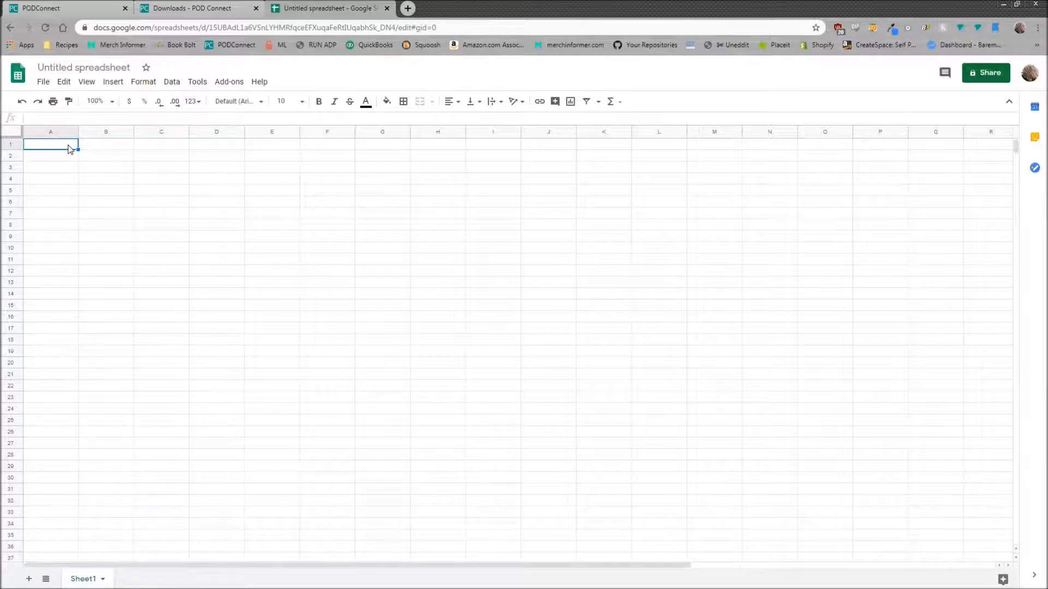
{"action": "type", "text": "Title"}
{"action": "left_click", "coordinate": [112, 150]}
{"action": "type", "text": "Description"}
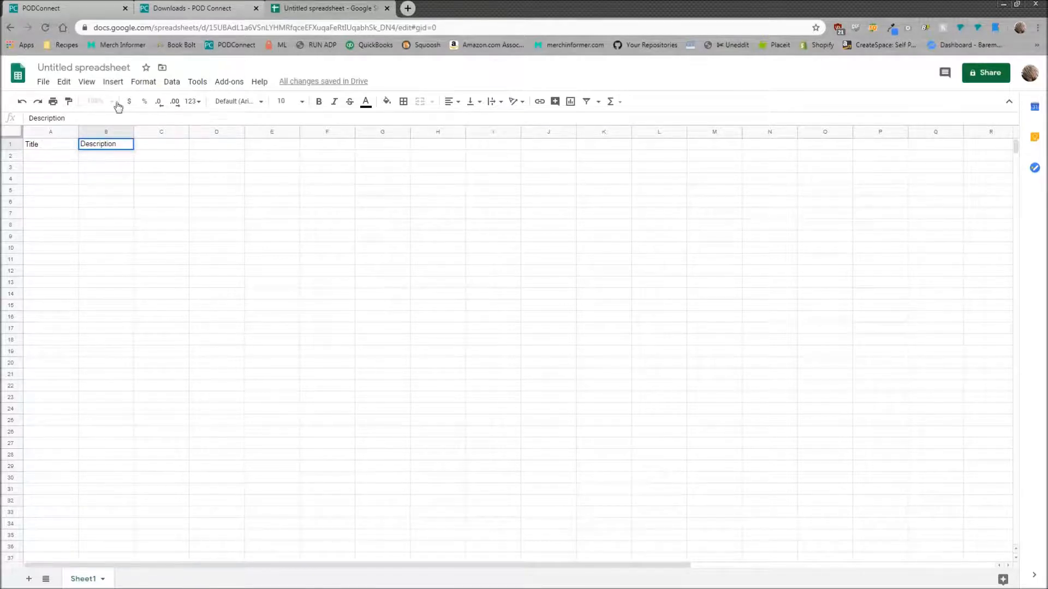
{"action": "left_click", "coordinate": [166, 150]}
{"action": "type", "text": "Tags"}
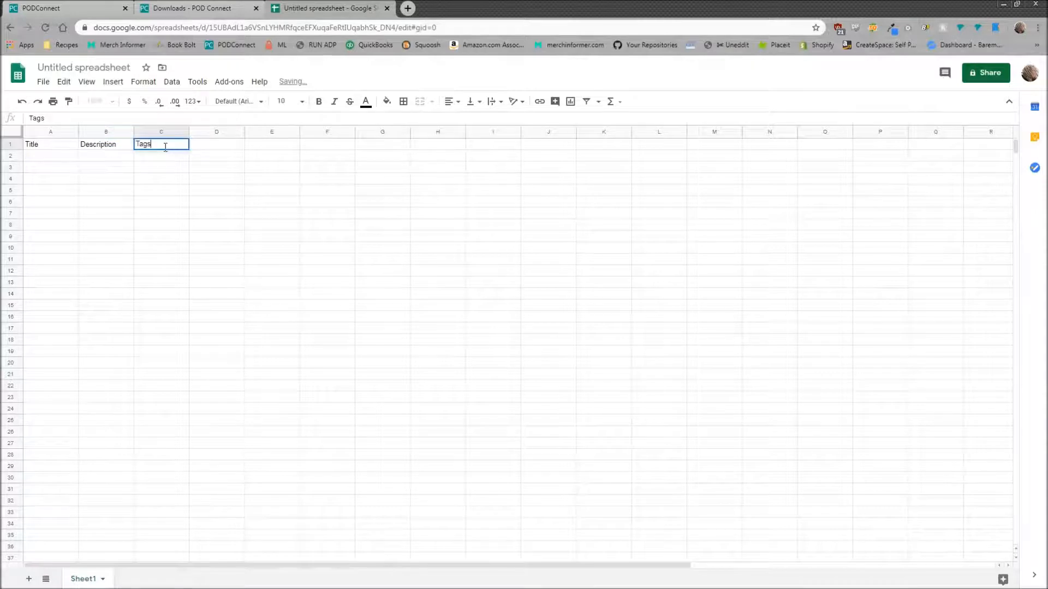
{"action": "left_click", "coordinate": [230, 149]}
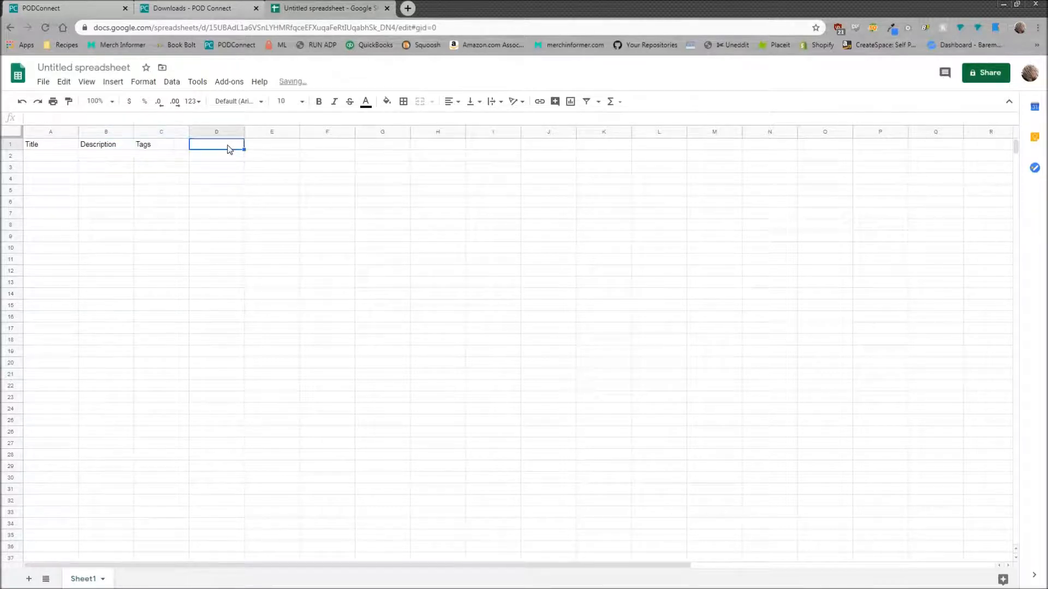
{"action": "type", "text": "Price"}
{"action": "left_click", "coordinate": [278, 149]}
{"action": "type", "text": "Image Path"}
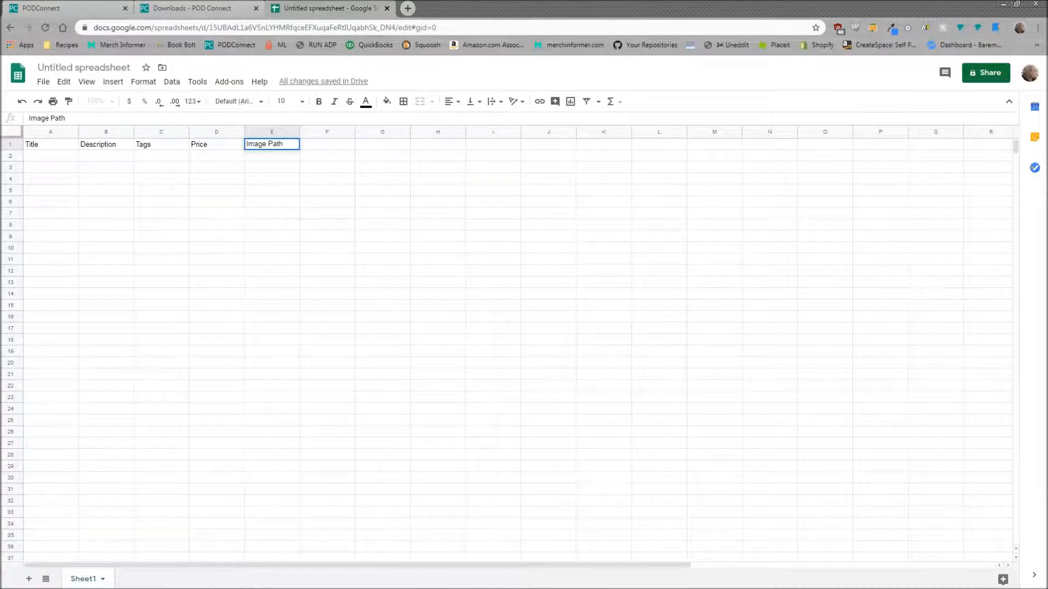
Paste the copied "Beach Please" title, description and tags into row 2 from A2, and enter the price 19.99 in D2
{"action": "left_click", "coordinate": [36, 161]}
{"action": "key", "text": "ctrl+v"}
{"action": "left_click", "coordinate": [156, 192]}
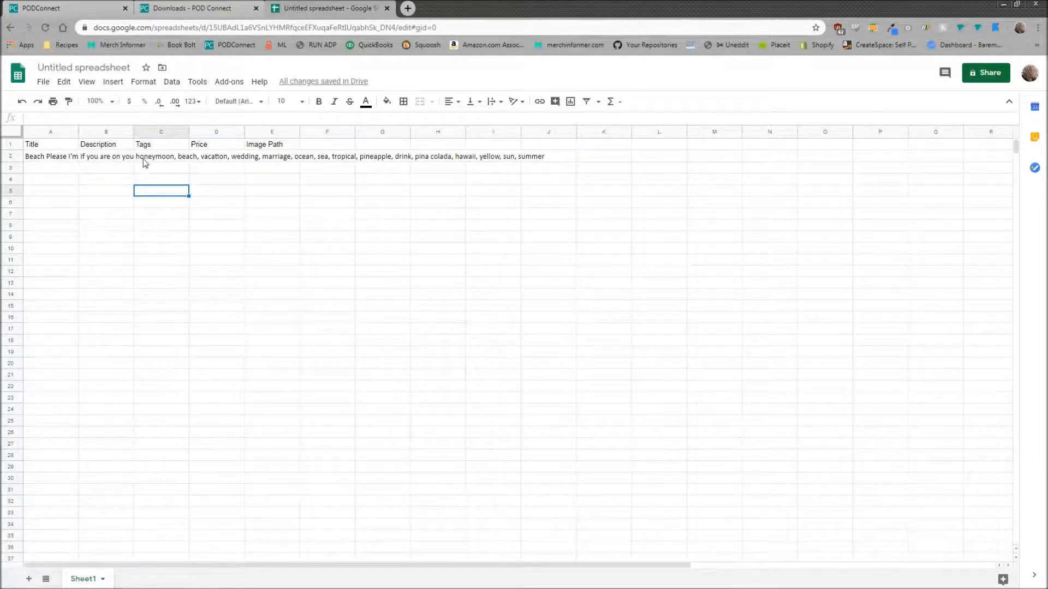
{"action": "left_click", "coordinate": [224, 158]}
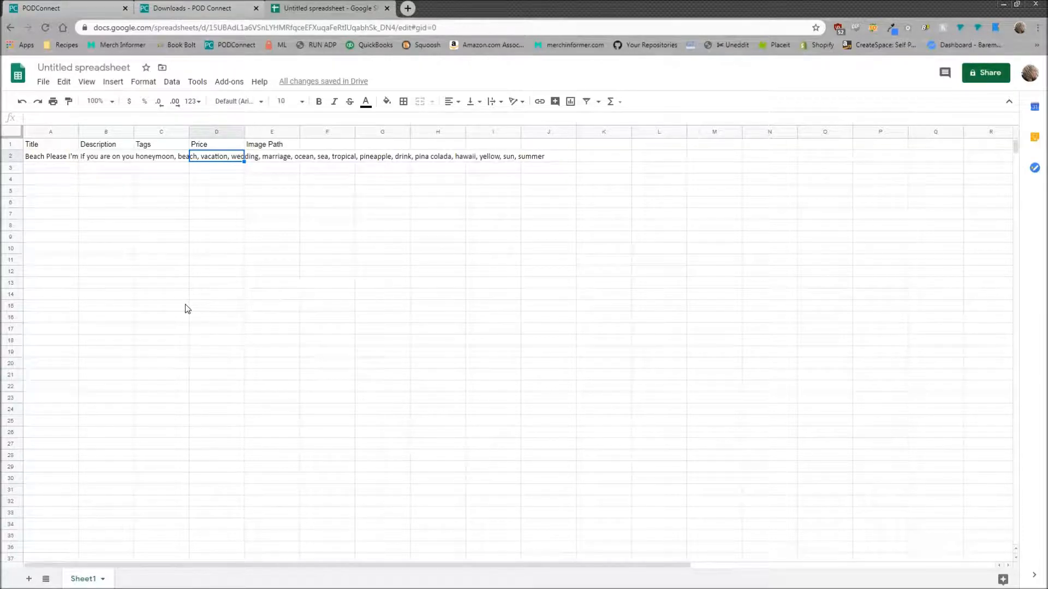
{"action": "type", "text": "19.99"}
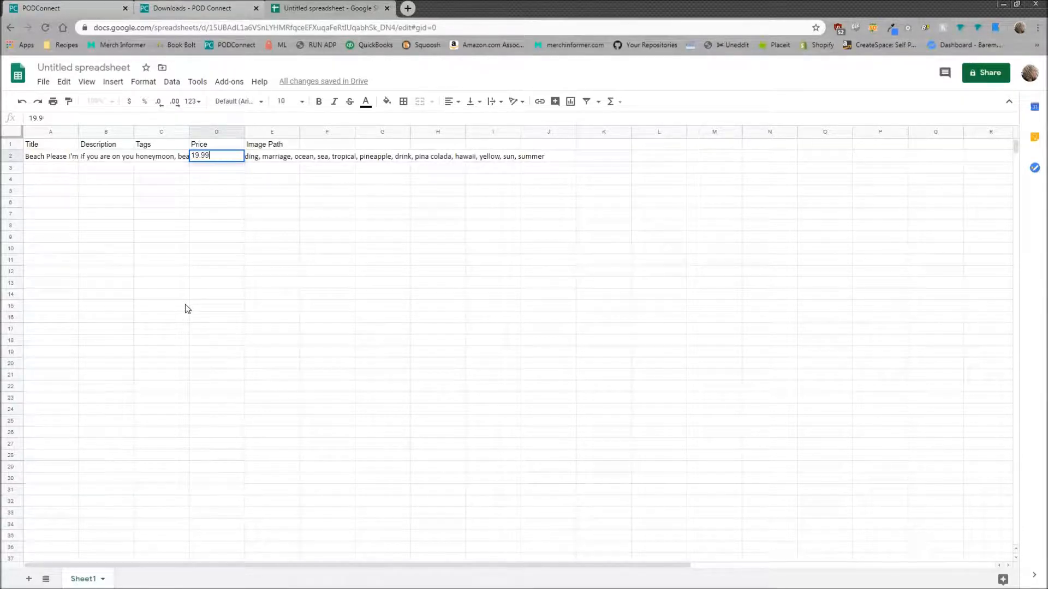
{"action": "left_click", "coordinate": [280, 261]}
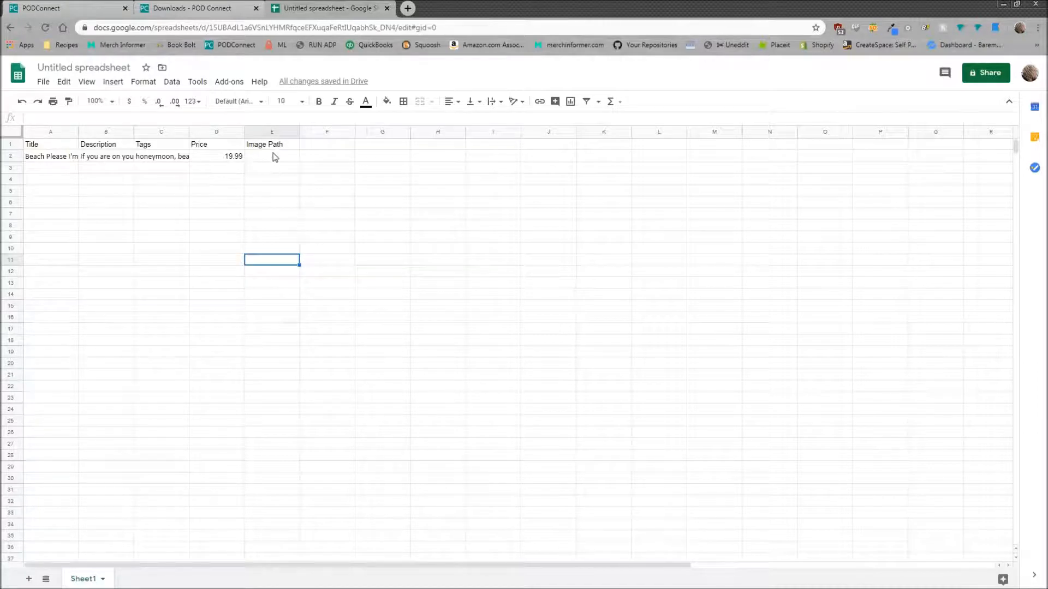
Uncover the desktop and open the Design Folder
{"action": "left_click_drag", "start_coordinate": [472, 4], "coordinate": [603, 13]}
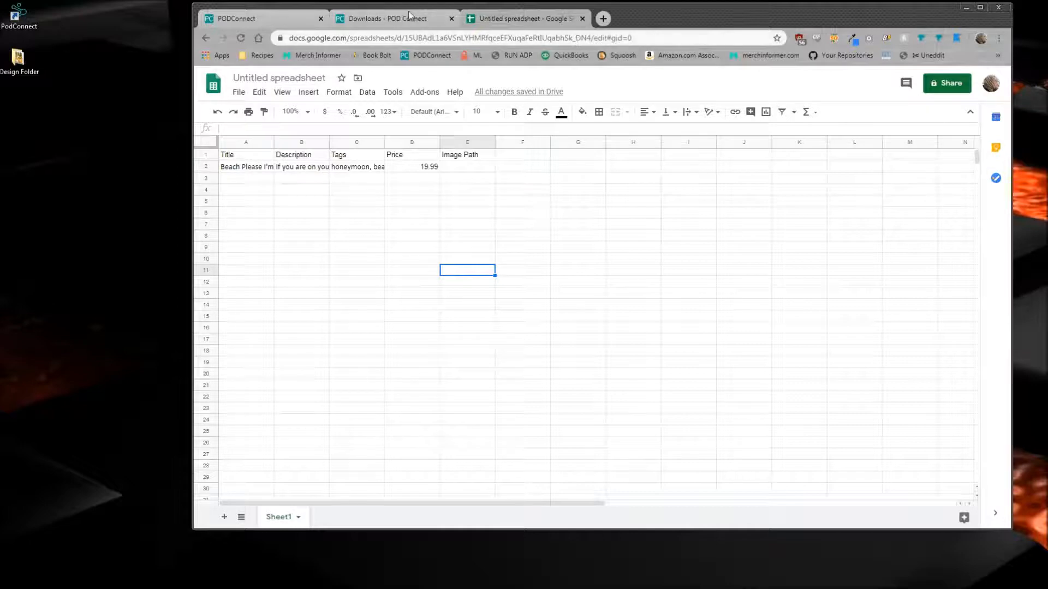
{"action": "double_click", "coordinate": [15, 80]}
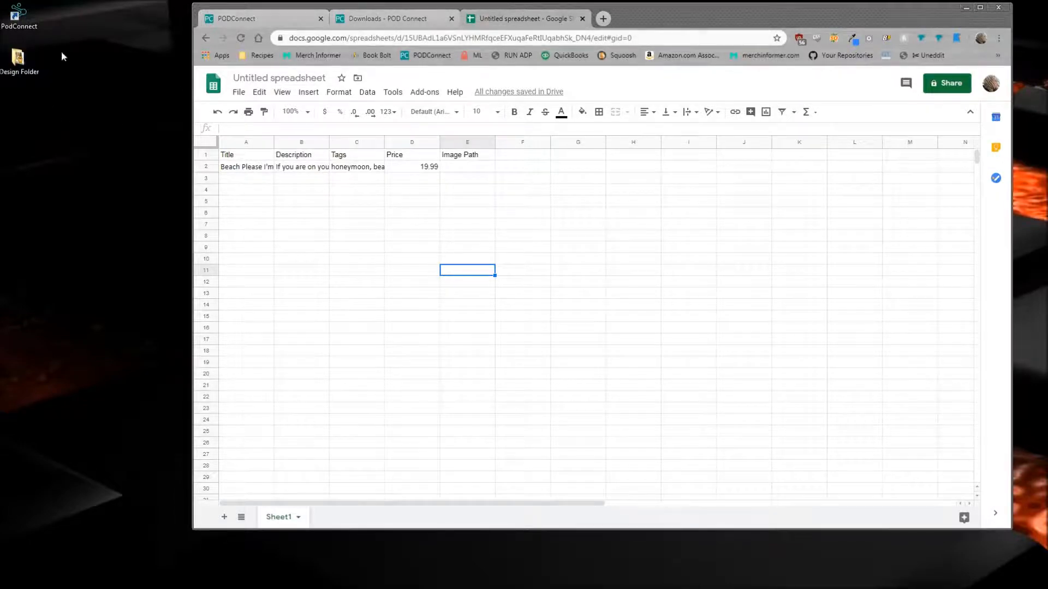
{"action": "left_click_drag", "start_coordinate": [871, 104], "coordinate": [337, 34]}
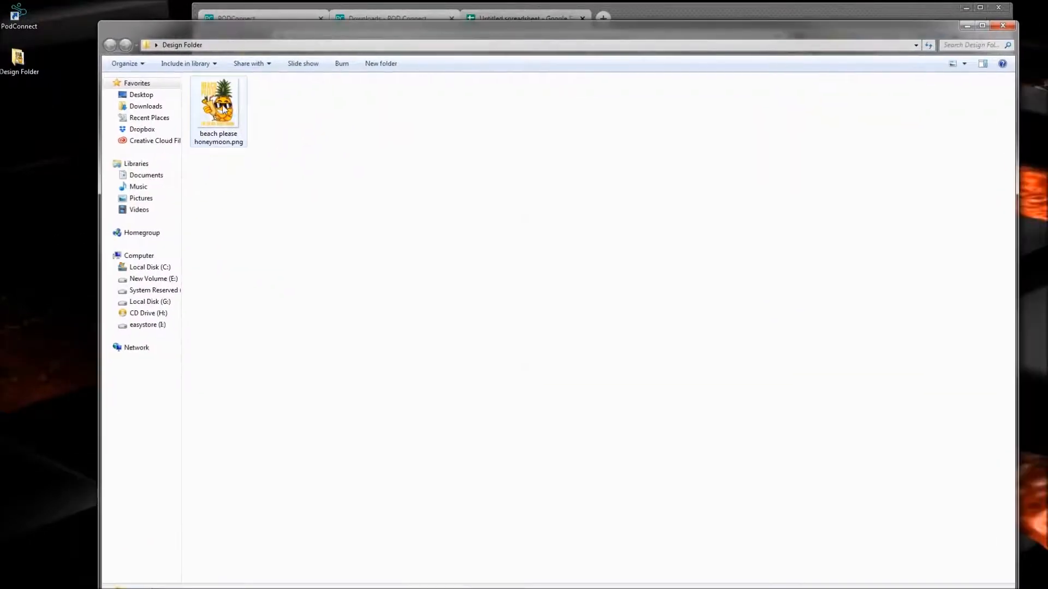
Preview the image beach please honeymoon.png at full size and close the viewer
{"action": "double_click", "coordinate": [218, 104]}
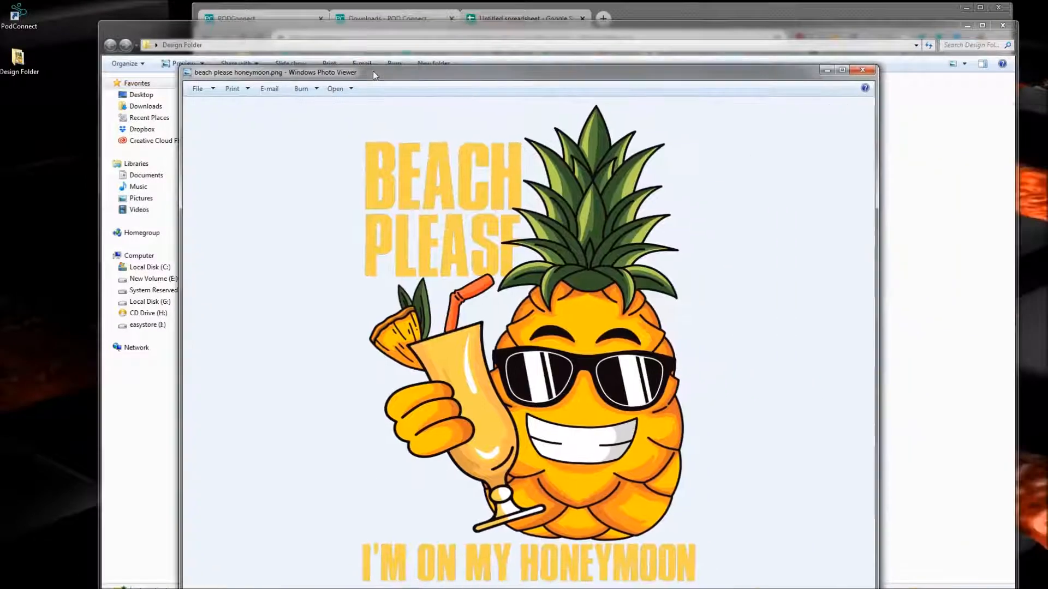
{"action": "left_click_drag", "start_coordinate": [372, 71], "coordinate": [344, 26]}
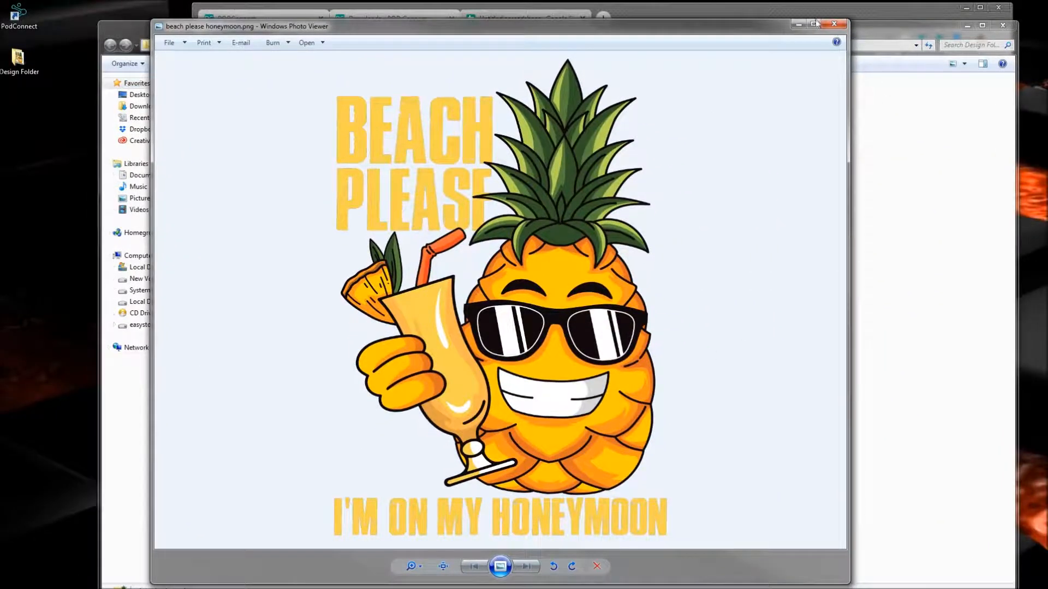
{"action": "left_click", "coordinate": [834, 24]}
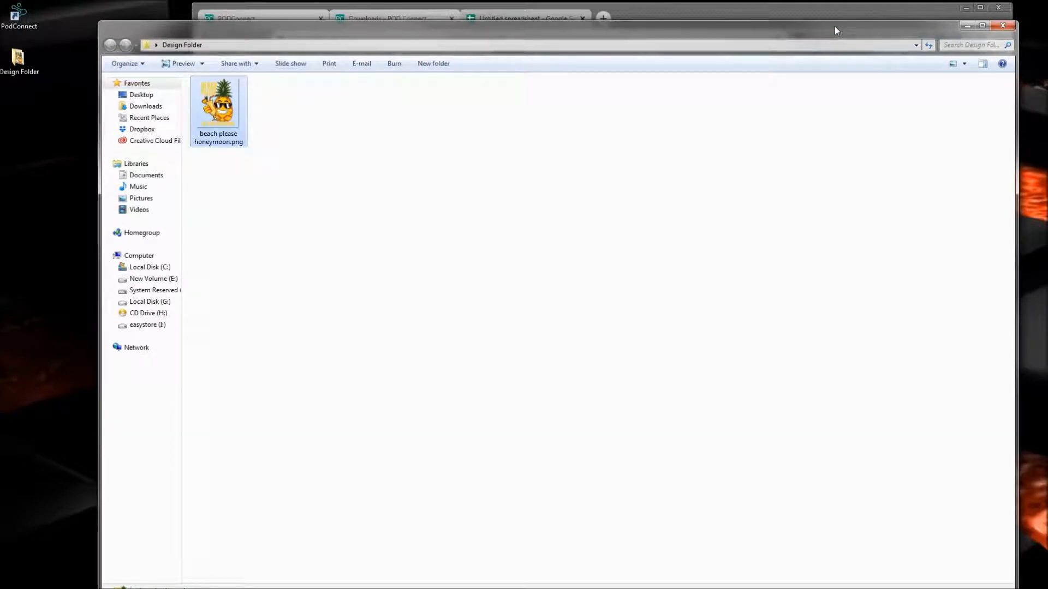
{"action": "left_click", "coordinate": [477, 283]}
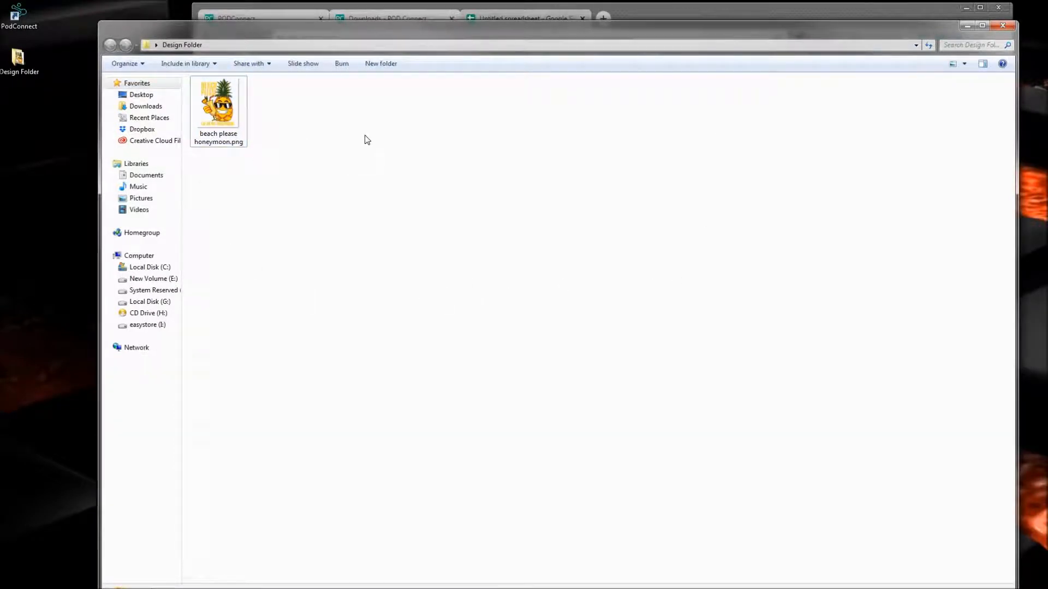
Copy the file path of beach please honeymoon.png and paste it into cell E2 under Image Path in the spreadsheet
{"action": "left_click", "coordinate": [206, 113]}
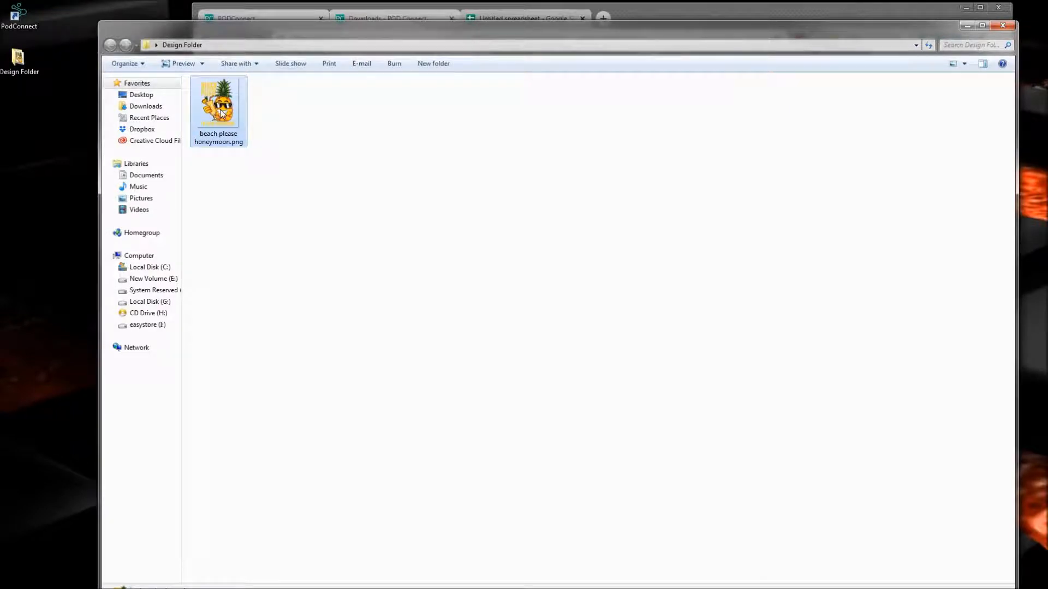
{"action": "right_click", "coordinate": [221, 110]}
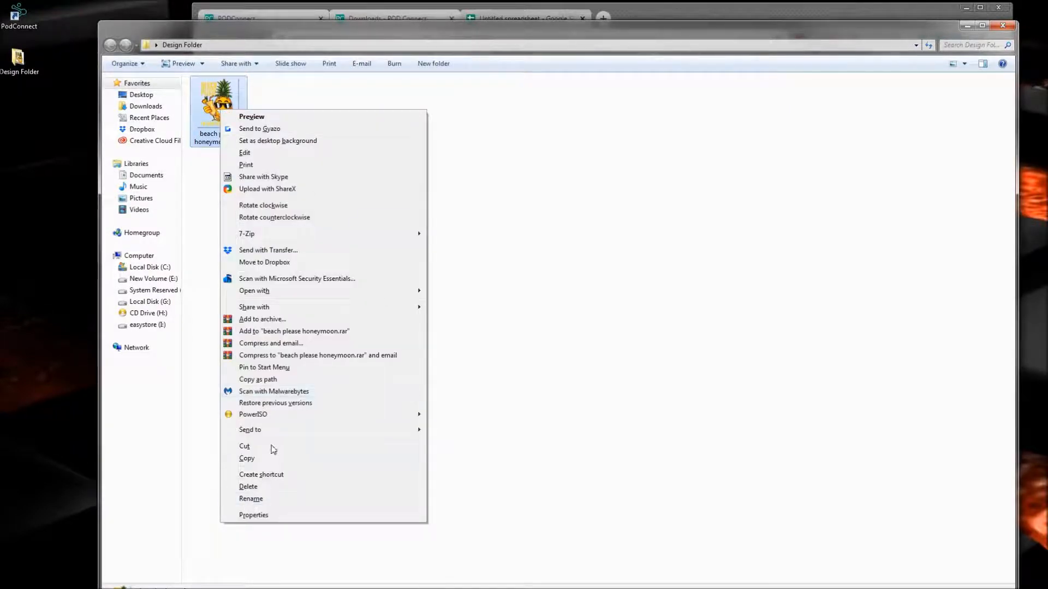
{"action": "left_click", "coordinate": [280, 380]}
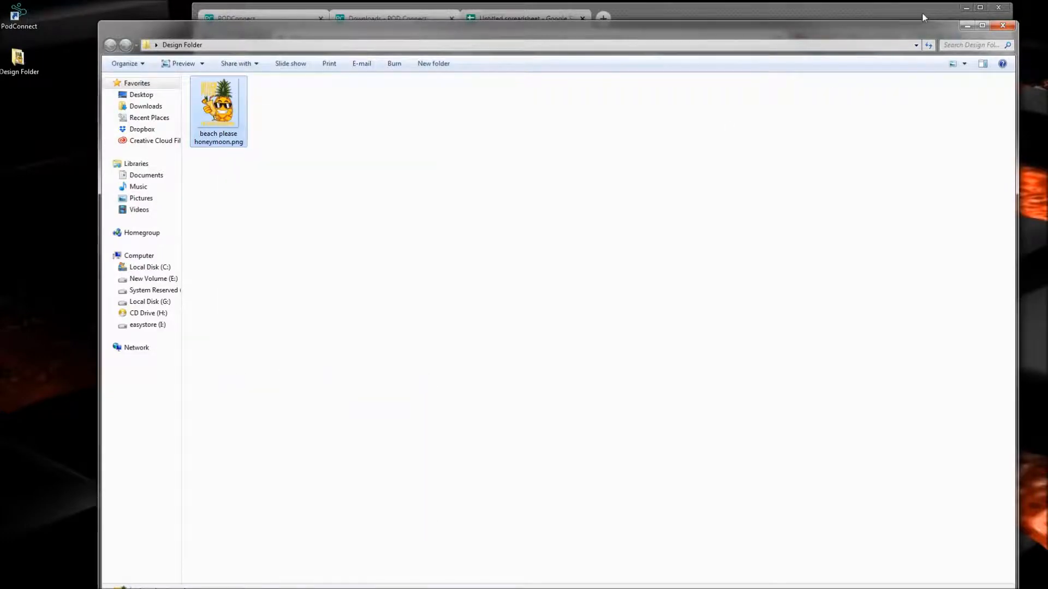
{"action": "left_click", "coordinate": [858, 17]}
{"action": "double_click", "coordinate": [858, 17]}
{"action": "left_click", "coordinate": [270, 157]}
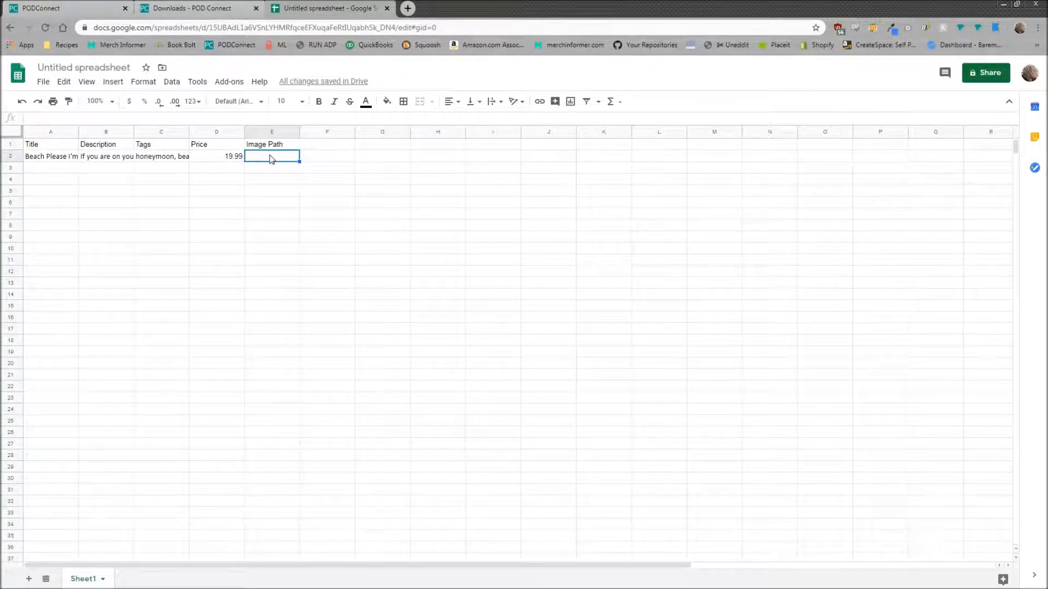
{"action": "type", "text": "\"C:\\Users\\Neil\\Desktop\\Design Folder\\beach please honeymoon.png\""}
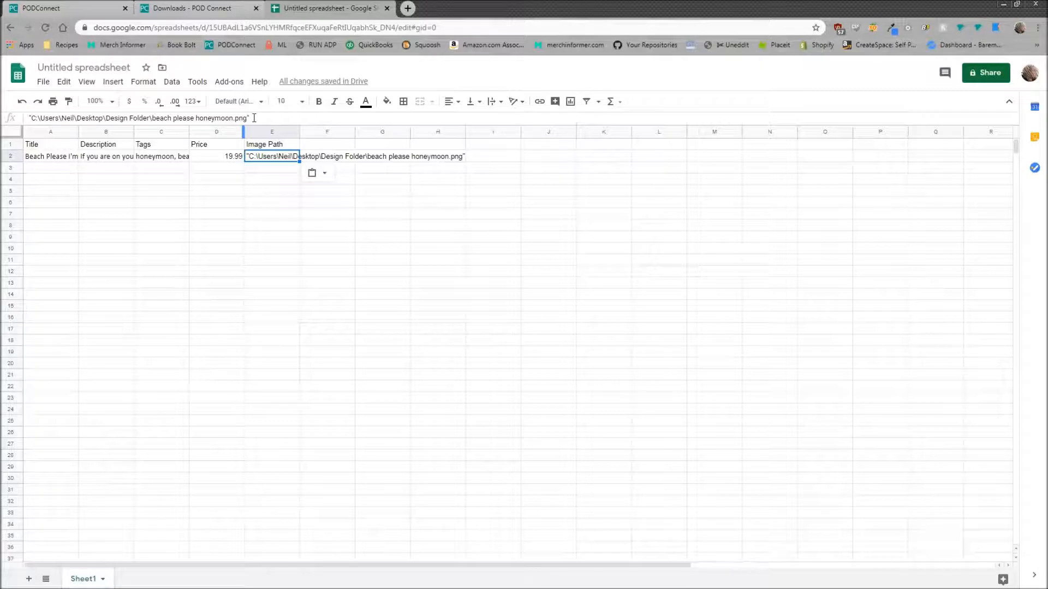
Remove the closing and opening quotation marks from the image path in E2
{"action": "left_click", "coordinate": [254, 118]}
{"action": "key", "text": "BackSpace"}
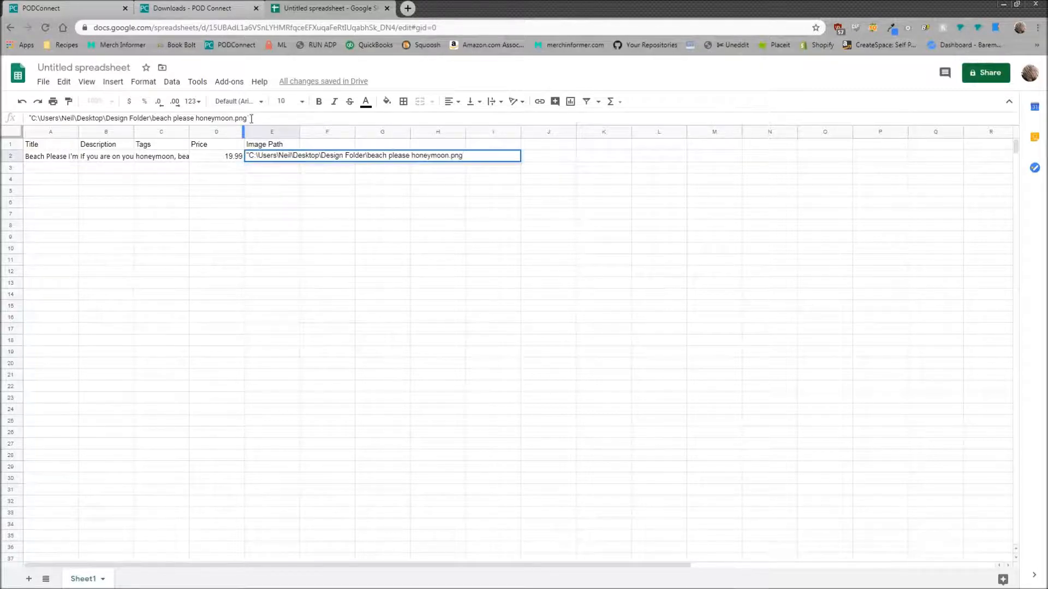
{"action": "left_click", "coordinate": [32, 119]}
{"action": "key", "text": "BackSpace"}
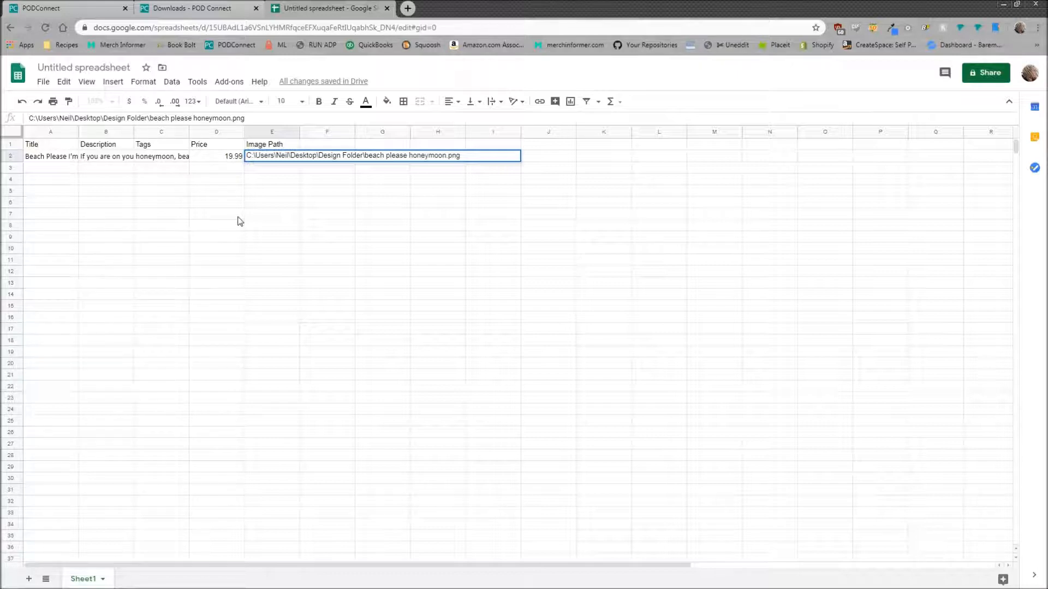
{"action": "left_click", "coordinate": [268, 259]}
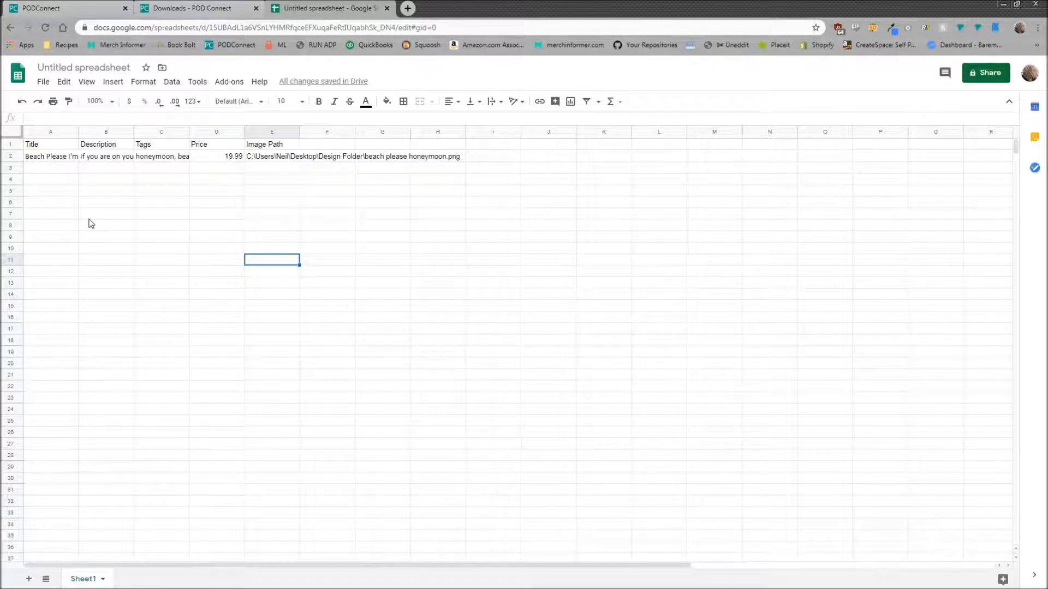
Download the current sheet as a comma-separated values (.csv) file
{"action": "left_click", "coordinate": [43, 82]}
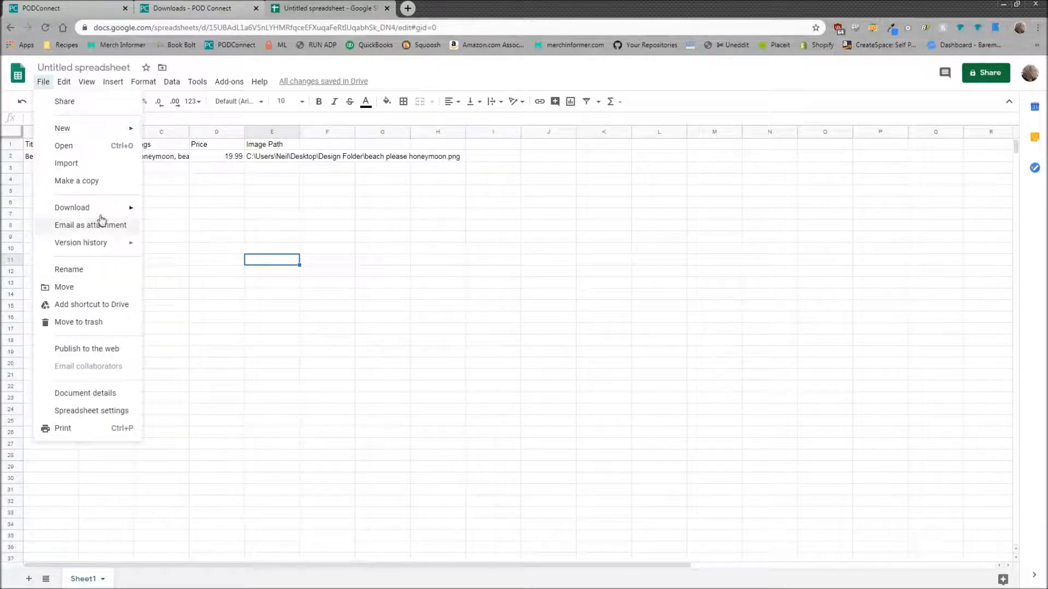
{"action": "mouse_move", "coordinate": [88, 214]}
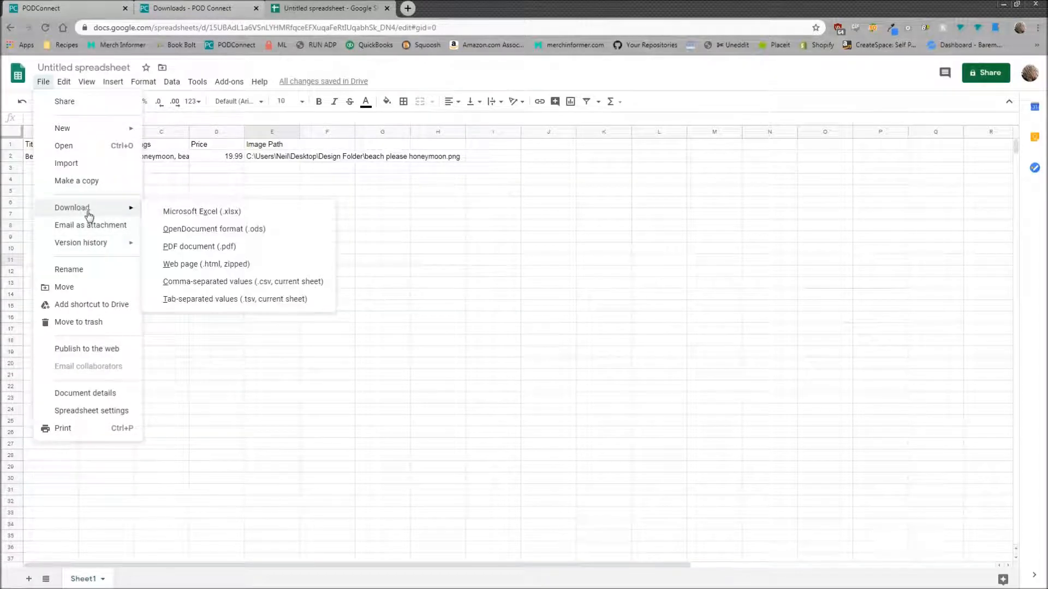
{"action": "left_click", "coordinate": [202, 287]}
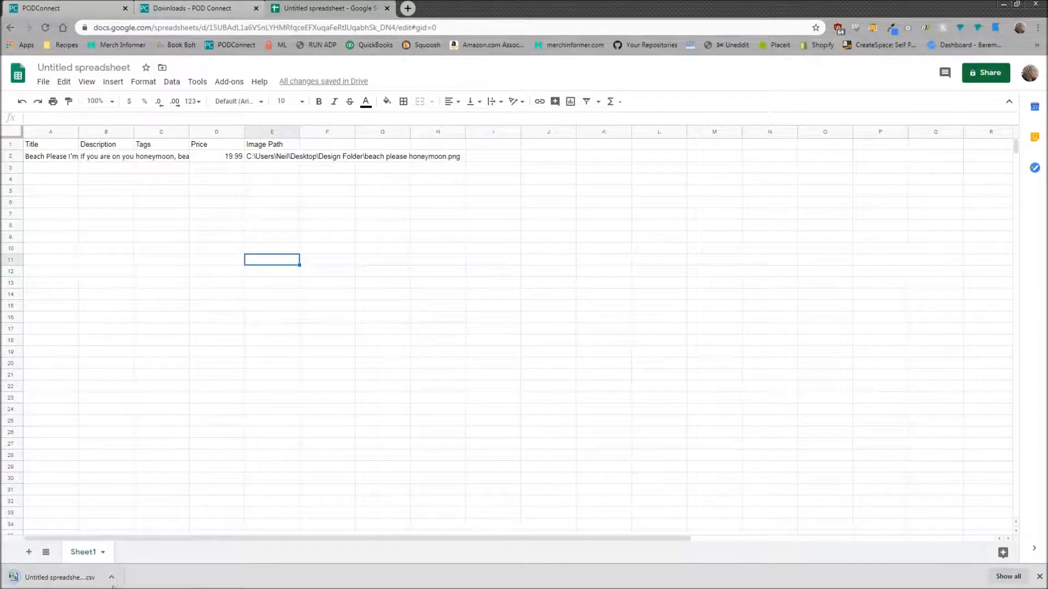
Place the downloaded CSV file on the desktop and rename it Pod Connect
{"action": "double_click", "coordinate": [635, 7]}
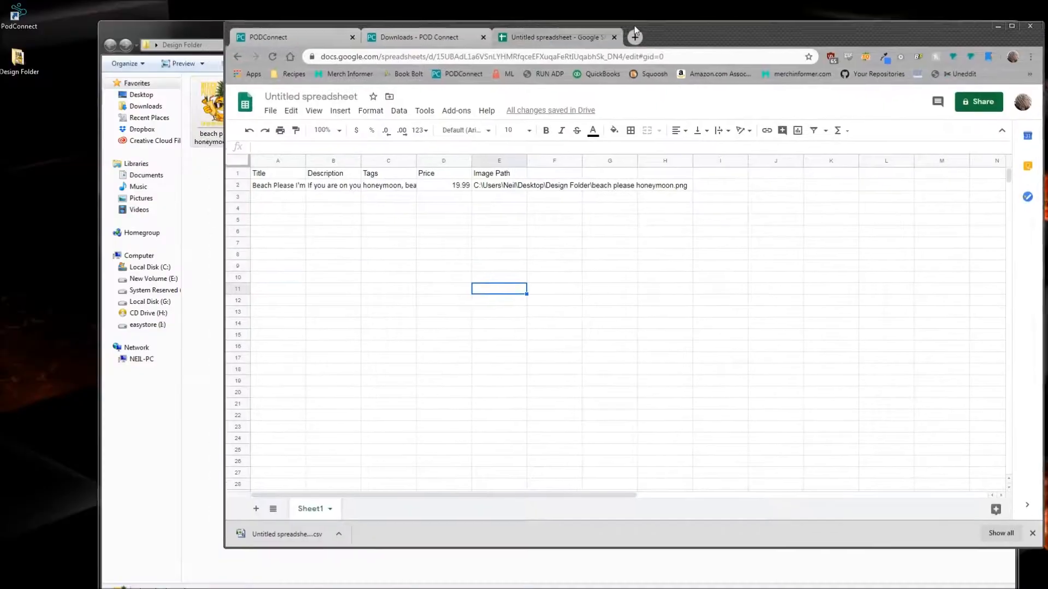
{"action": "left_click_drag", "start_coordinate": [634, 27], "coordinate": [639, 31]}
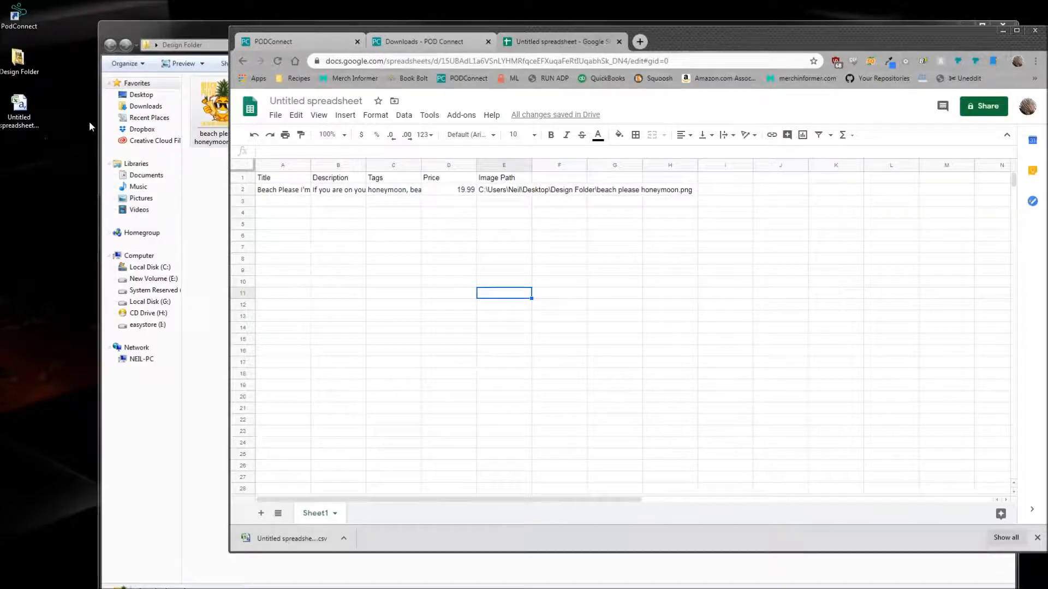
{"action": "left_click", "coordinate": [22, 121]}
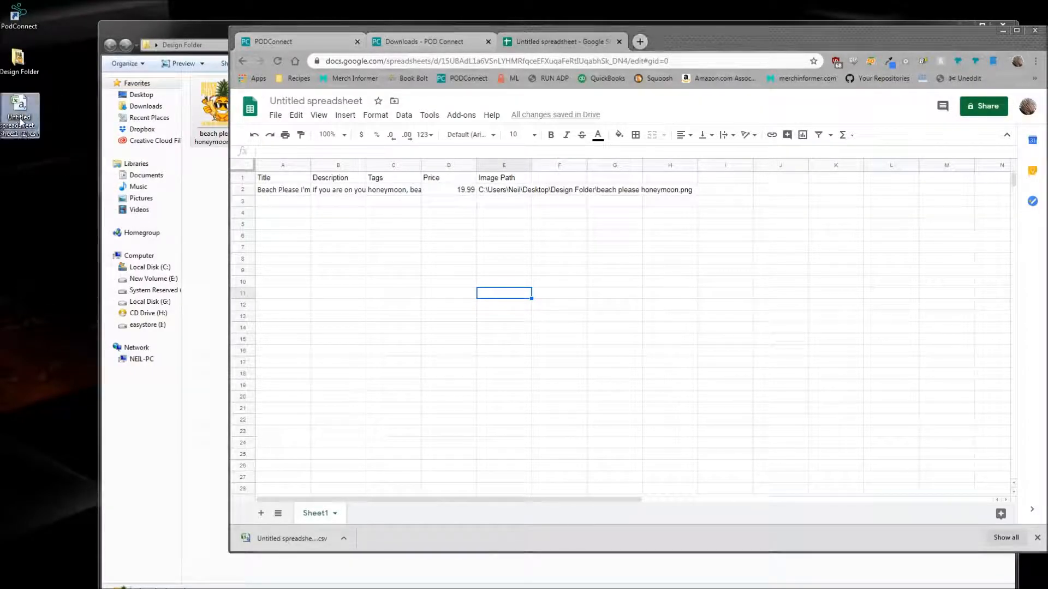
{"action": "left_click", "coordinate": [25, 123]}
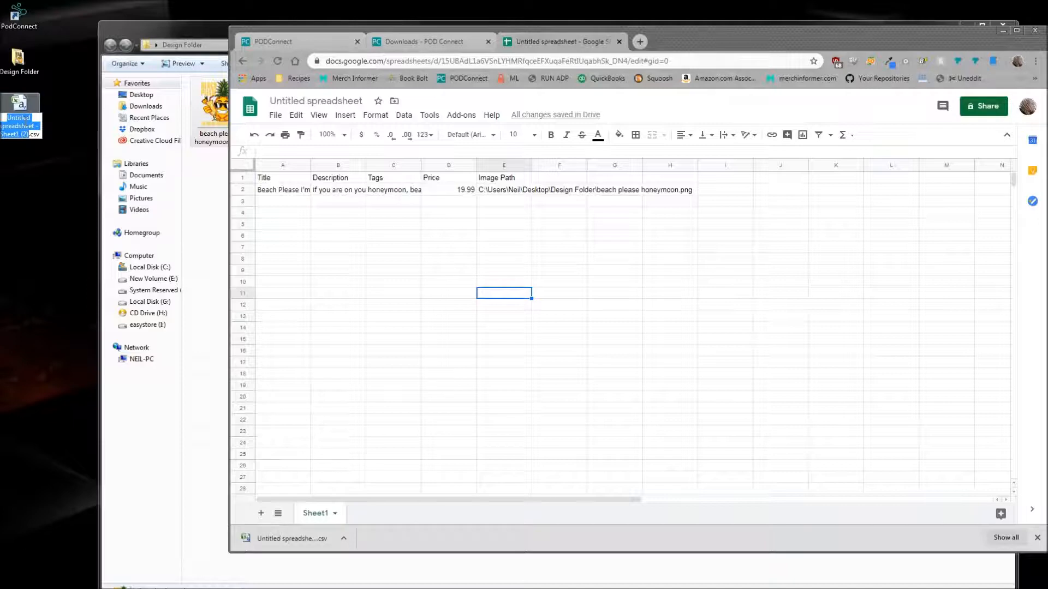
{"action": "type", "text": "Pod Connect"}
{"action": "key", "text": "Return"}
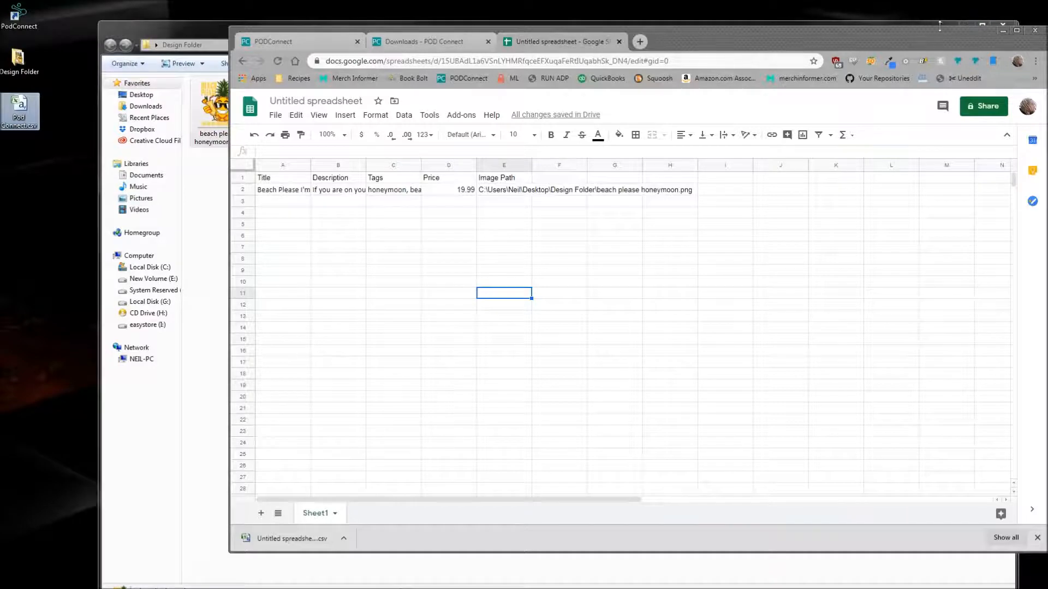
Minimize the browser and Design Folder windows, switch to Pod Connect, and load Pod Connect.csv as a CSV with headers
{"action": "left_click", "coordinate": [1001, 32]}
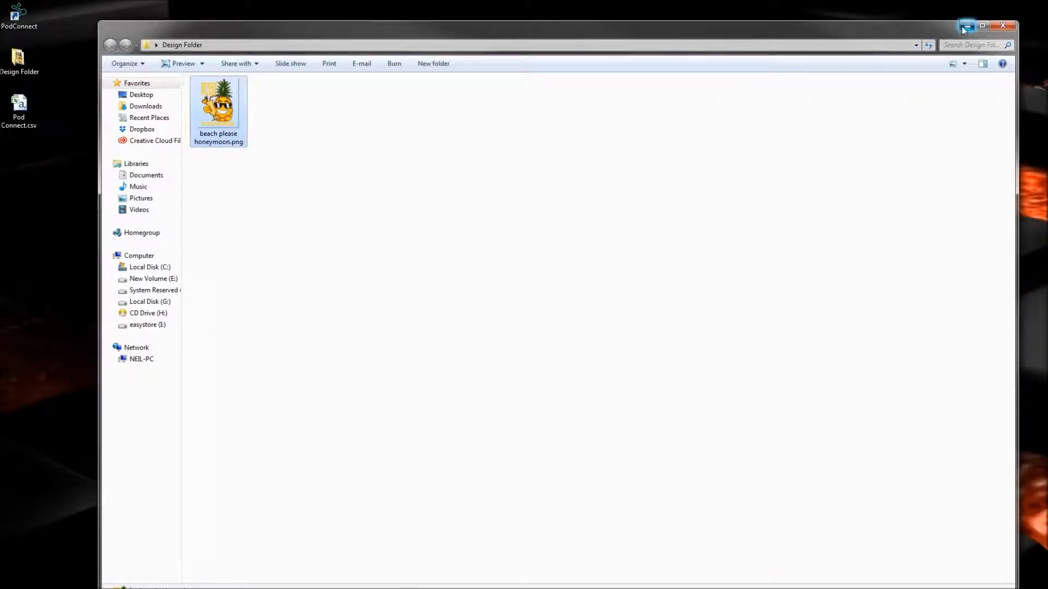
{"action": "left_click", "coordinate": [962, 26]}
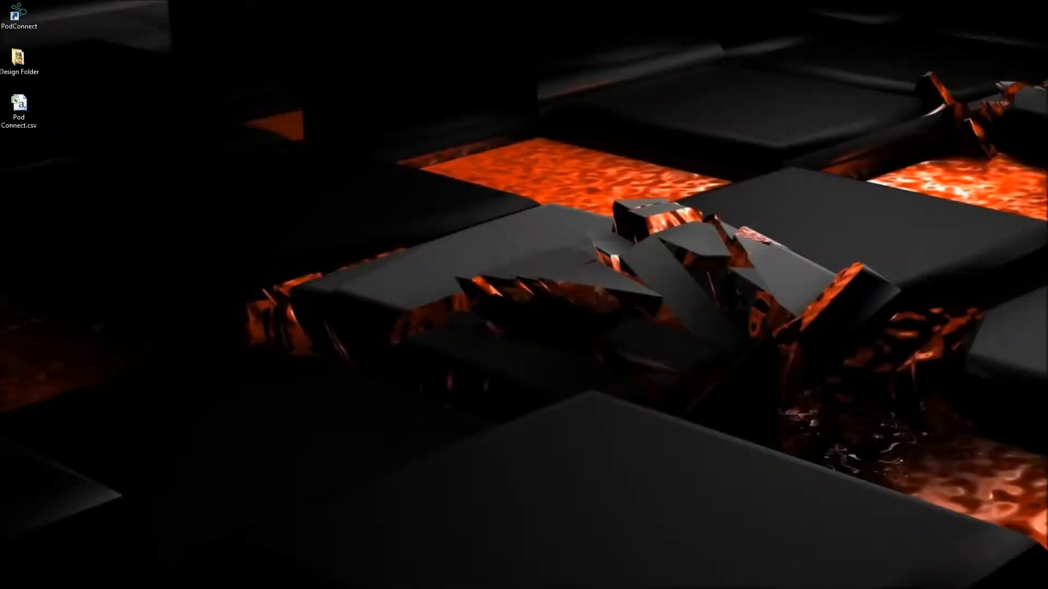
{"action": "left_click_drag", "start_coordinate": [525, 61], "coordinate": [435, 23]}
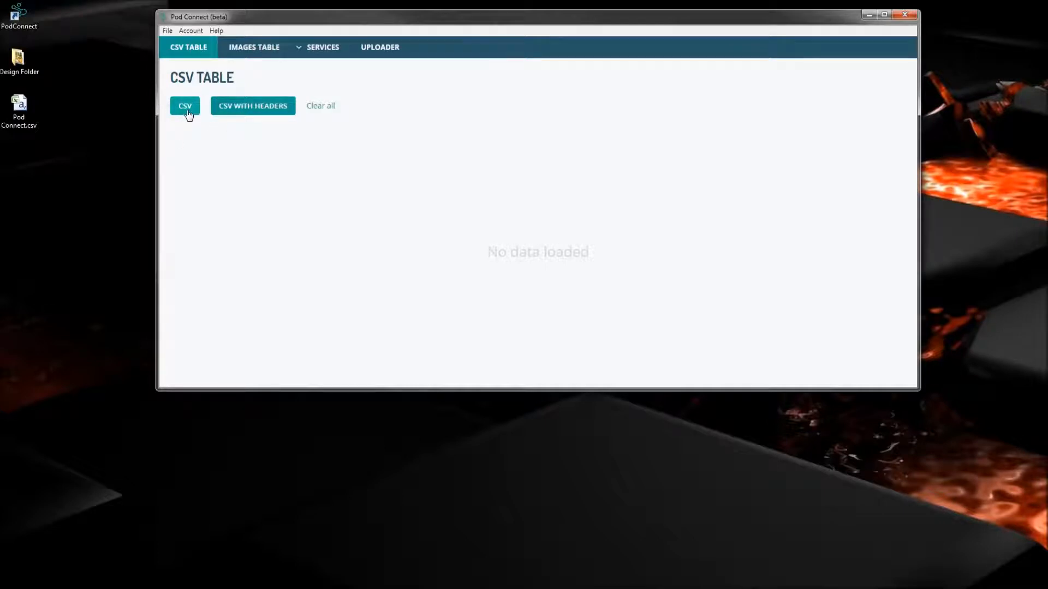
{"action": "left_click", "coordinate": [262, 108]}
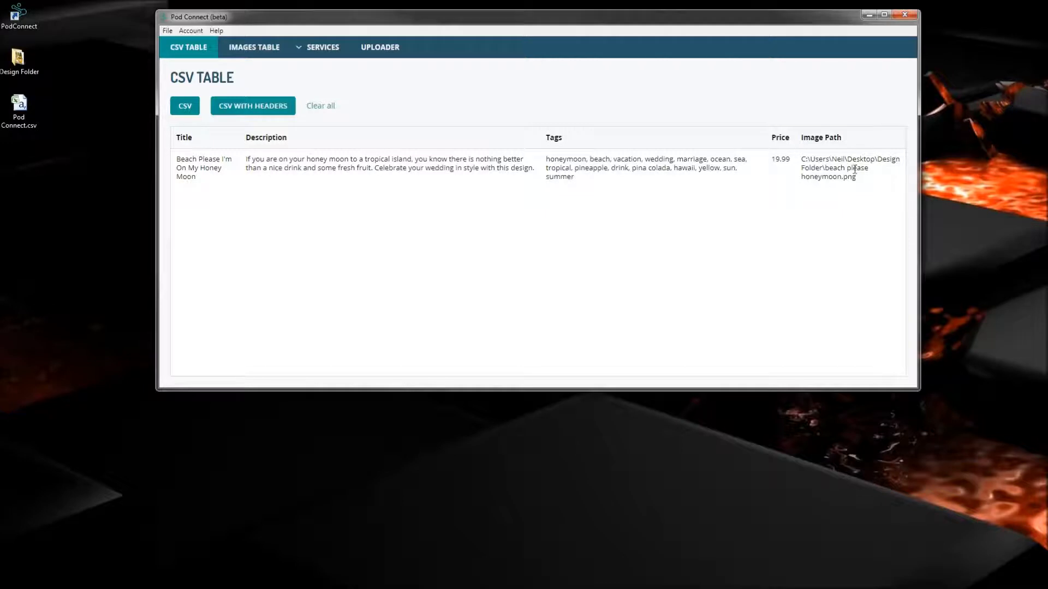
Check the image path in the loaded CSV table and look at the images table before returning to the CSV data
{"action": "left_click_drag", "start_coordinate": [856, 178], "coordinate": [800, 158]}
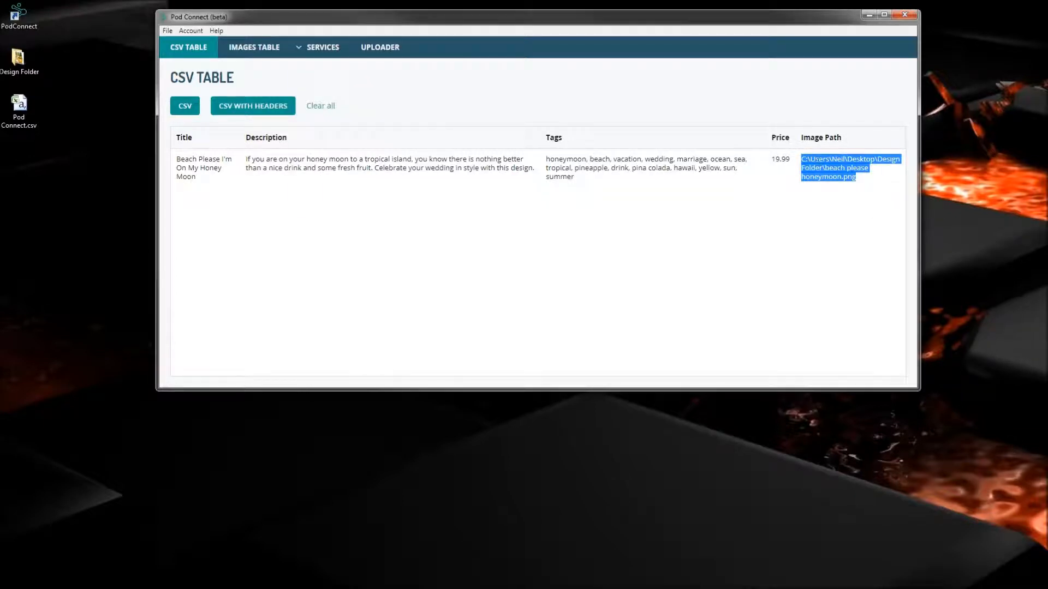
{"action": "left_click", "coordinate": [858, 177]}
{"action": "left_click_drag", "start_coordinate": [858, 178], "coordinate": [800, 159]}
{"action": "left_click", "coordinate": [256, 48]}
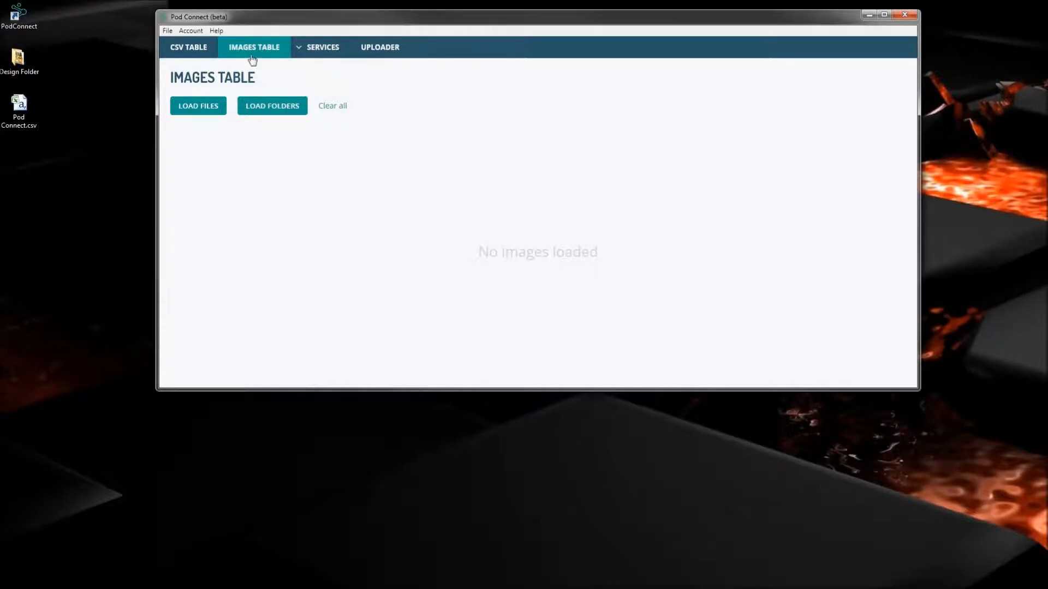
{"action": "left_click", "coordinate": [191, 48]}
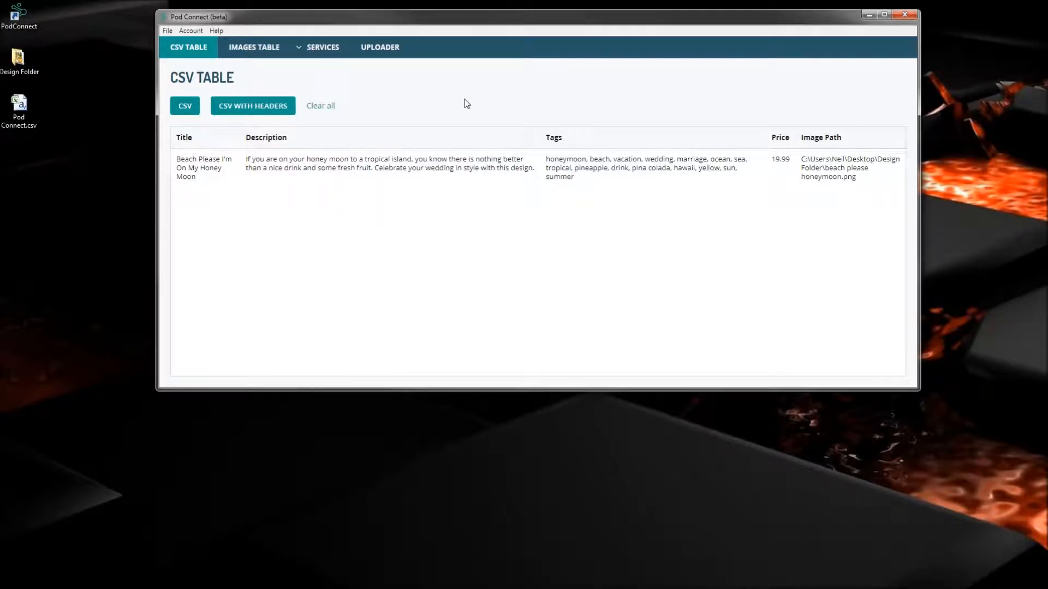
Open the Printful service settings
{"action": "mouse_move", "coordinate": [339, 60]}
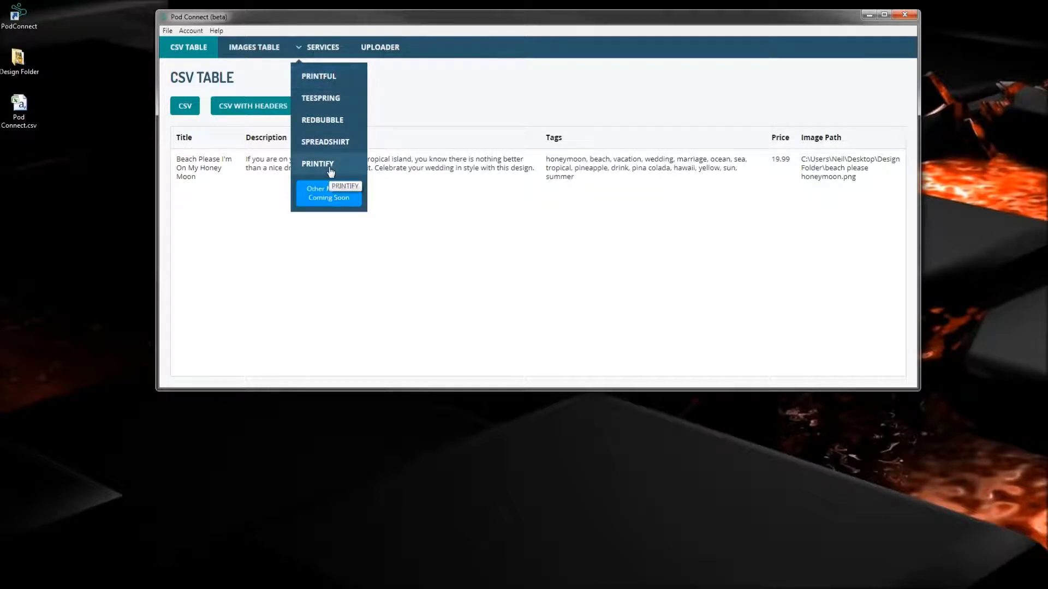
{"action": "left_click", "coordinate": [331, 76]}
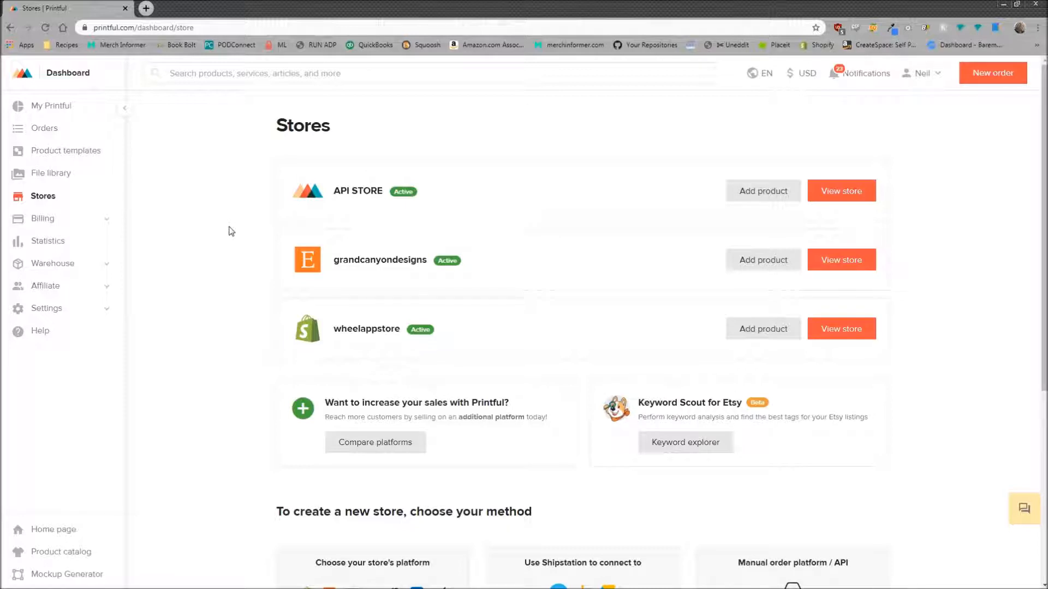
Examine the new-store methods on Printful's Stores page and the ecommerce platforms available to connect, and return to the store list
{"action": "scroll", "coordinate": [440, 368], "scroll_direction": "down", "scroll_amount": 4}
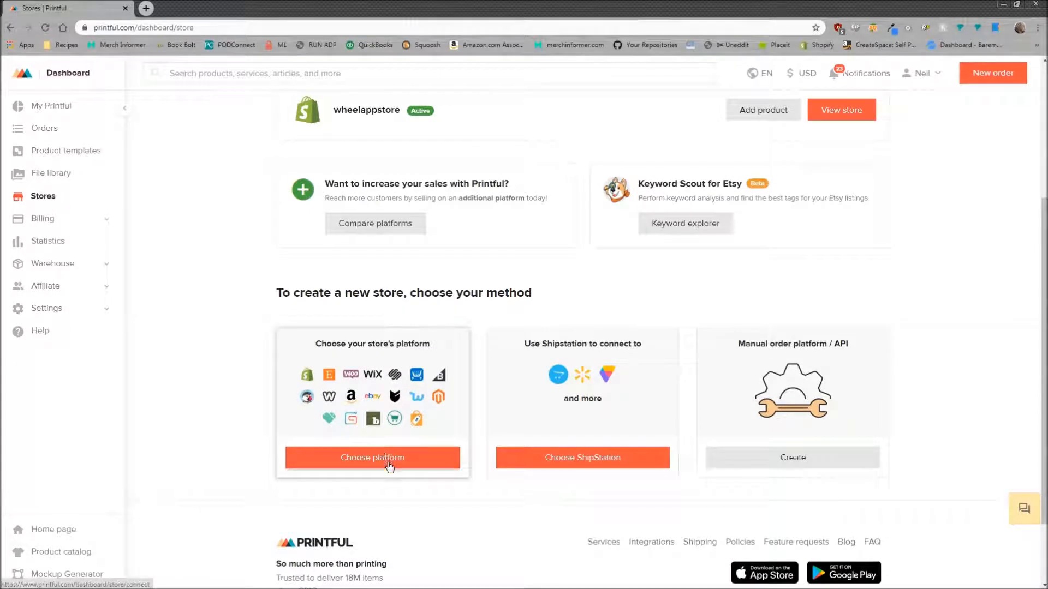
{"action": "left_click_drag", "start_coordinate": [275, 292], "coordinate": [546, 292]}
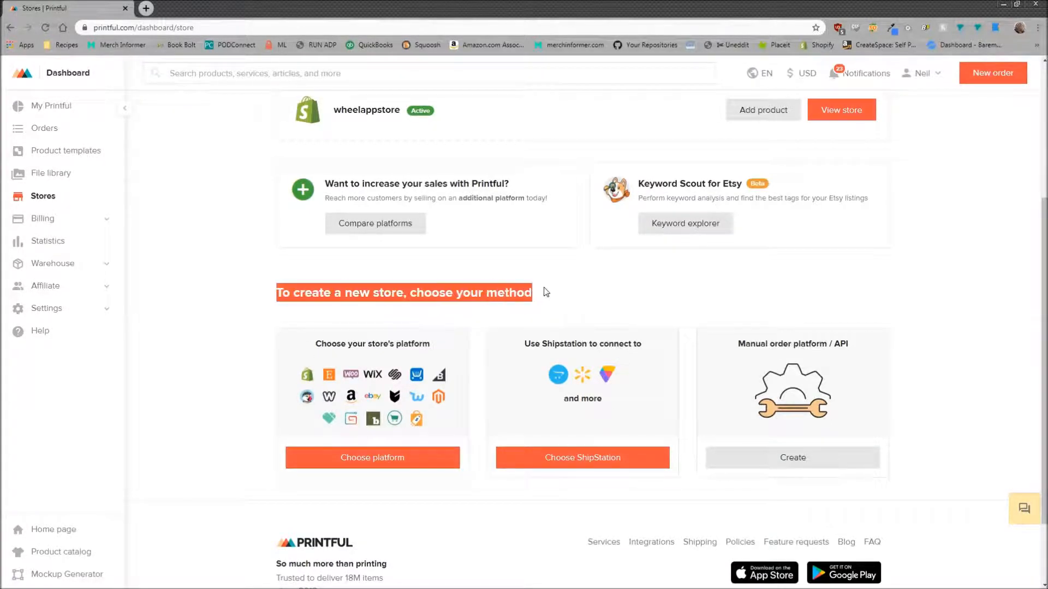
{"action": "scroll", "coordinate": [551, 308], "scroll_direction": "up", "scroll_amount": 4}
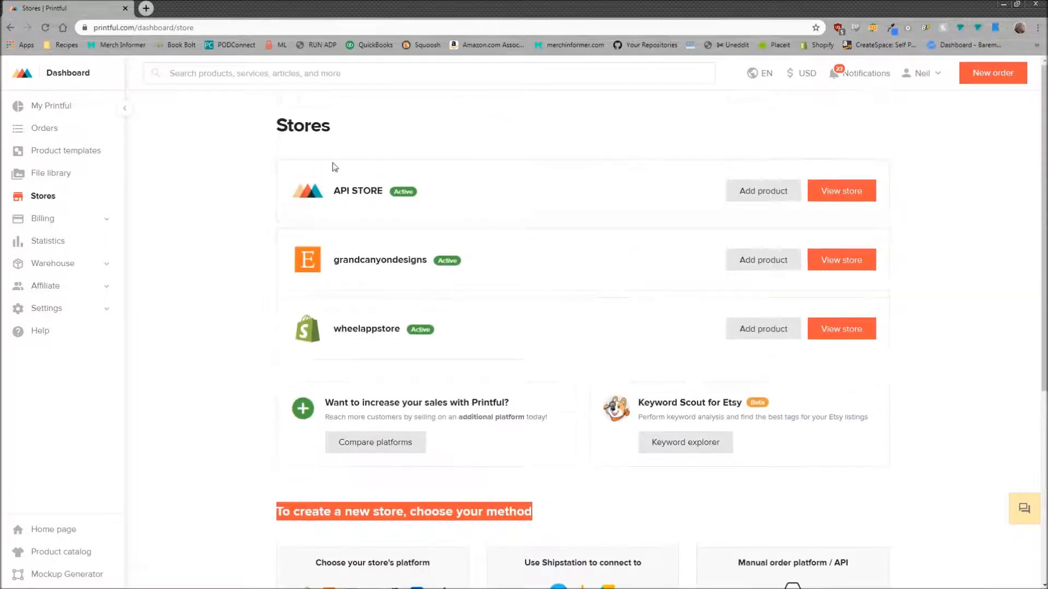
{"action": "scroll", "coordinate": [467, 438], "scroll_direction": "down", "scroll_amount": 5}
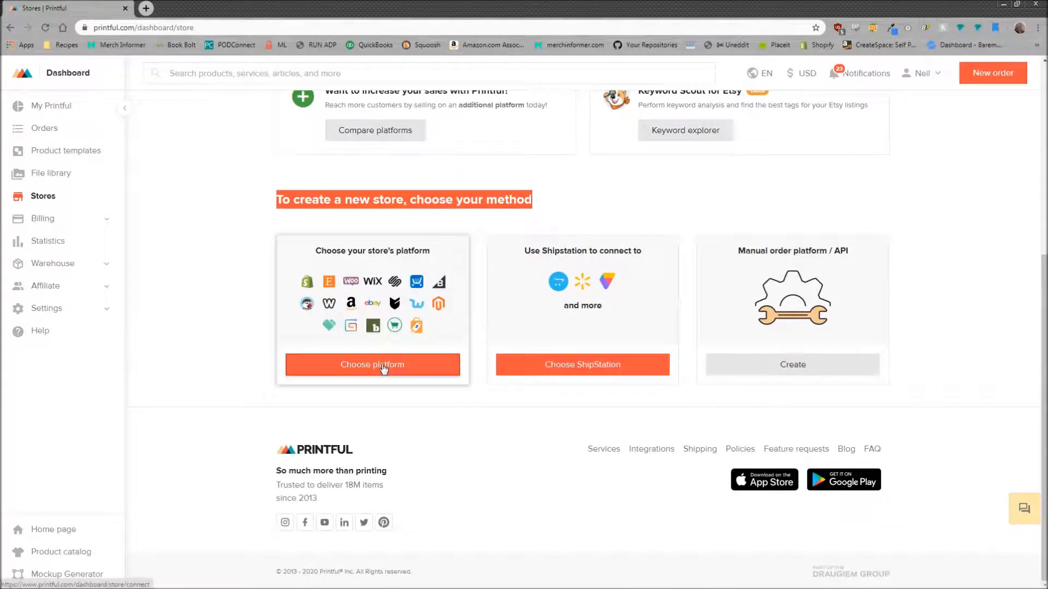
{"action": "left_click", "coordinate": [384, 369]}
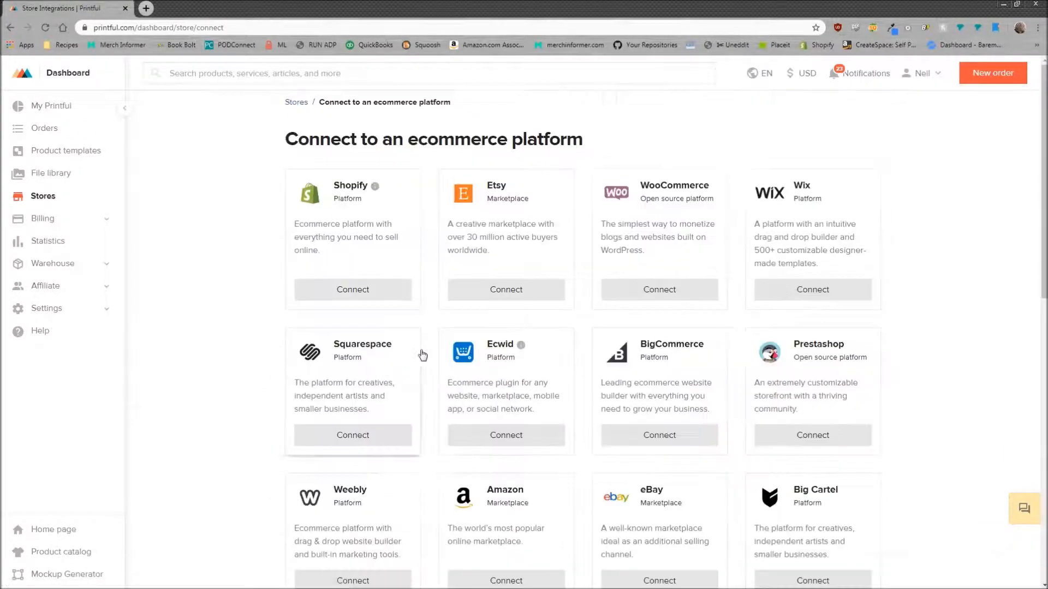
{"action": "scroll", "coordinate": [571, 312], "scroll_direction": "down", "scroll_amount": 7}
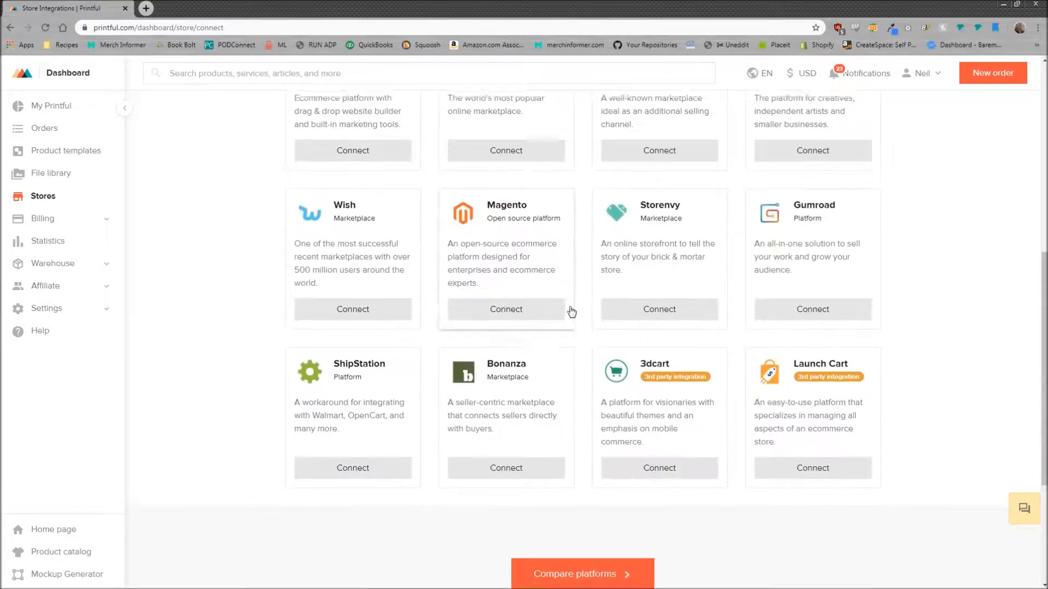
{"action": "scroll", "coordinate": [572, 312], "scroll_direction": "up", "scroll_amount": 7}
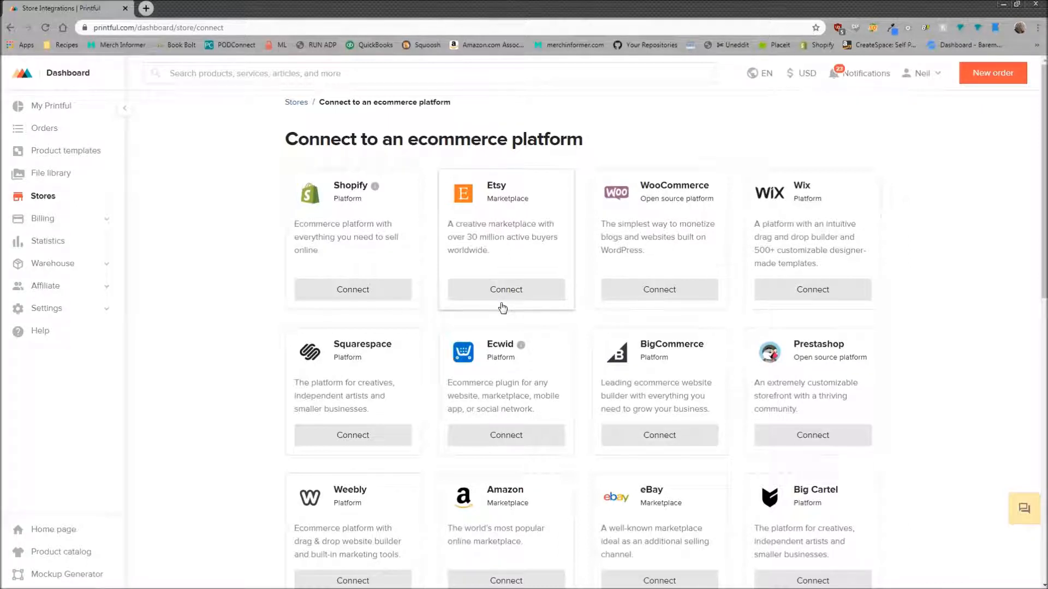
{"action": "left_click", "coordinate": [48, 199]}
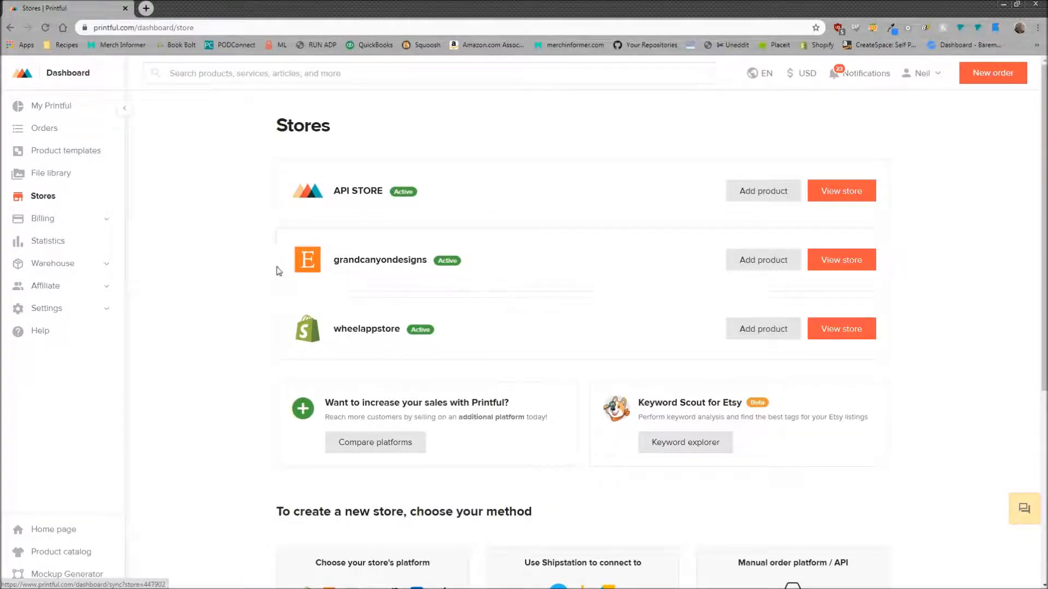
Open the grandcanyondesigns store in Printful and copy its URL up to and including the store number
{"action": "left_click", "coordinate": [397, 268]}
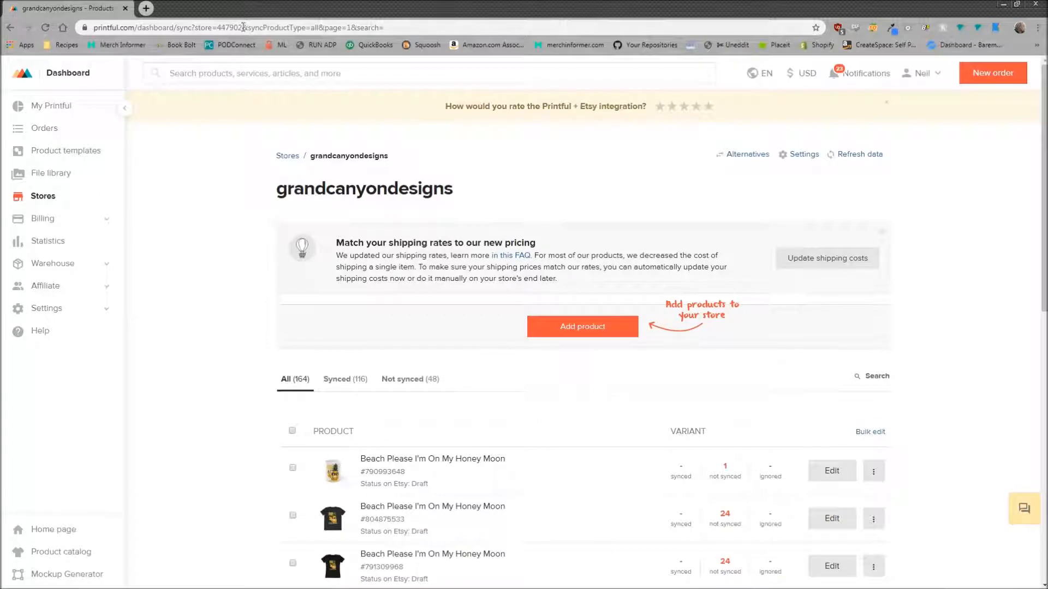
{"action": "left_click", "coordinate": [395, 27]}
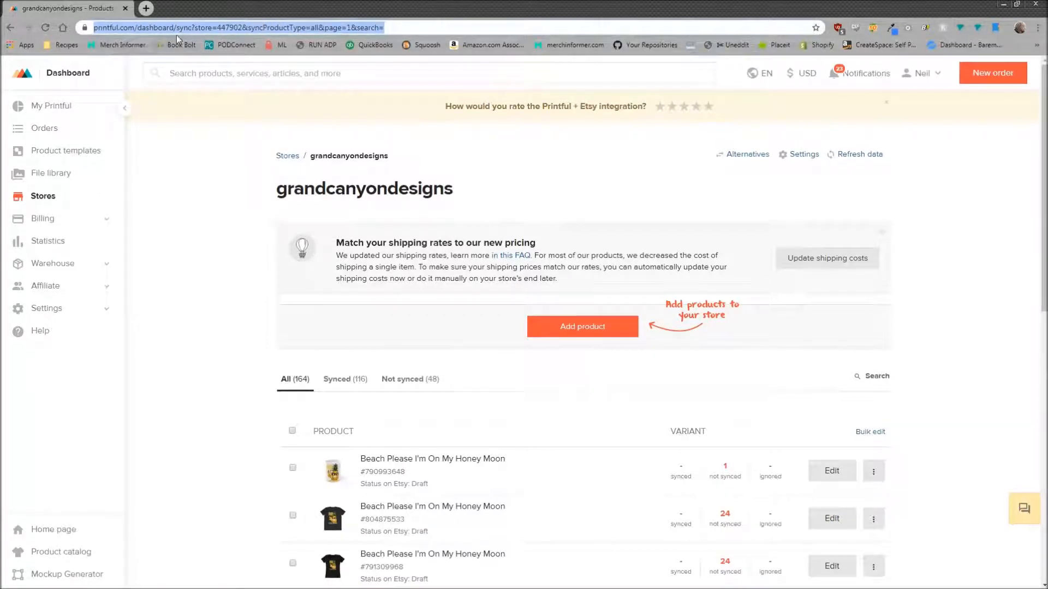
{"action": "left_click", "coordinate": [213, 27]}
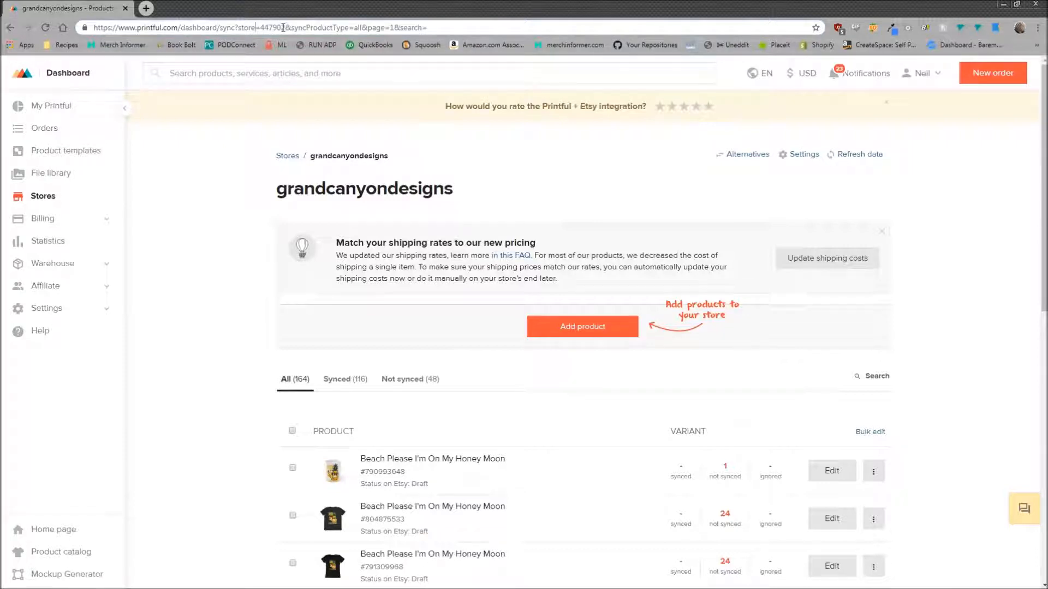
{"action": "left_click_drag", "start_coordinate": [285, 28], "coordinate": [86, 27]}
{"action": "key", "text": "ctrl+c"}
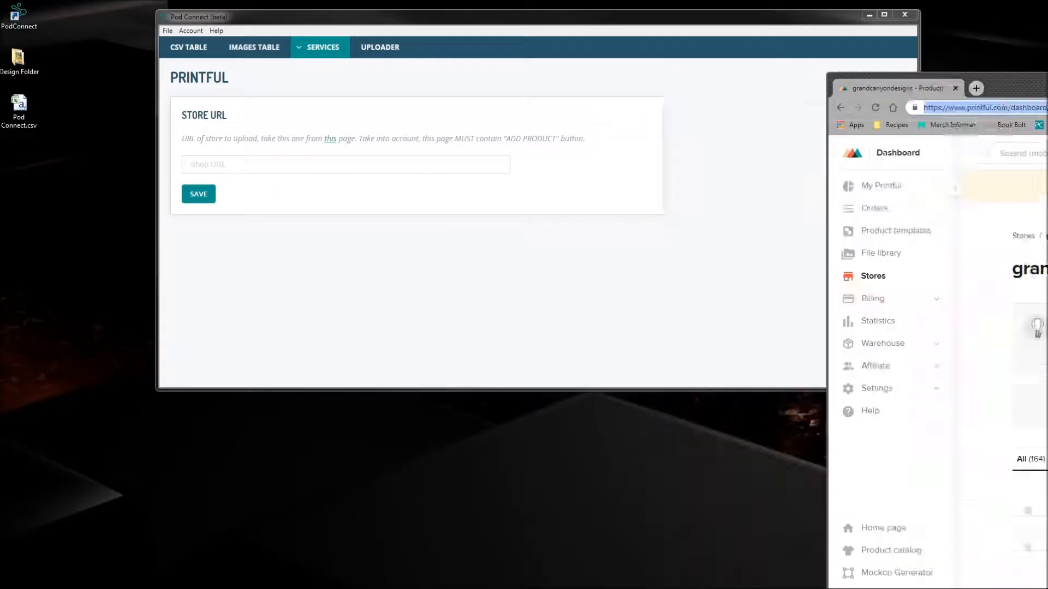
Switch back to Pod Connect, paste the copied link as the Printful store URL and save it
{"action": "left_click", "coordinate": [1004, 4]}
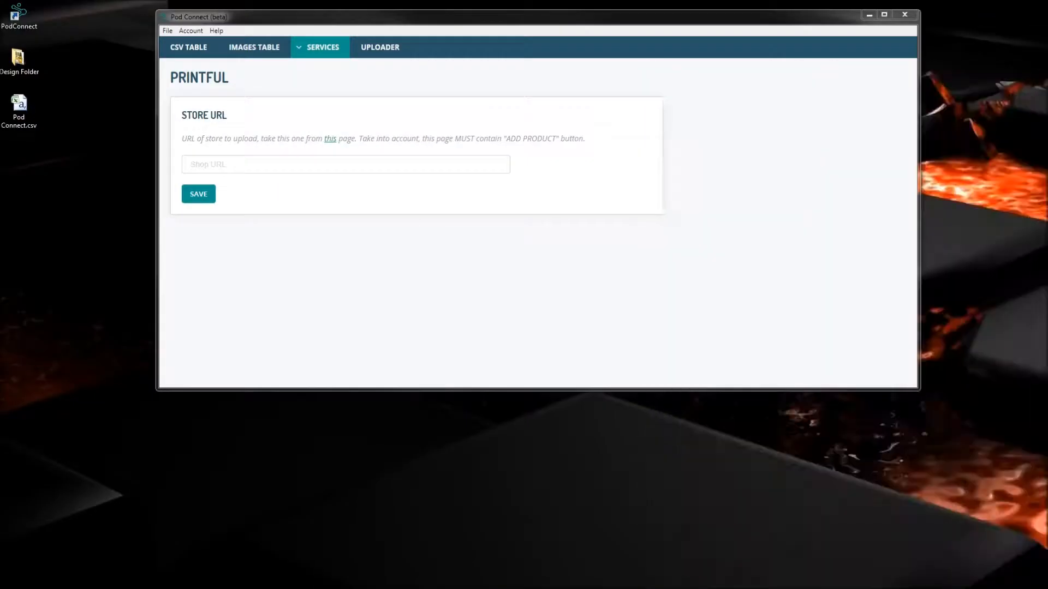
{"action": "left_click", "coordinate": [270, 172]}
{"action": "key", "text": "ctrl+v"}
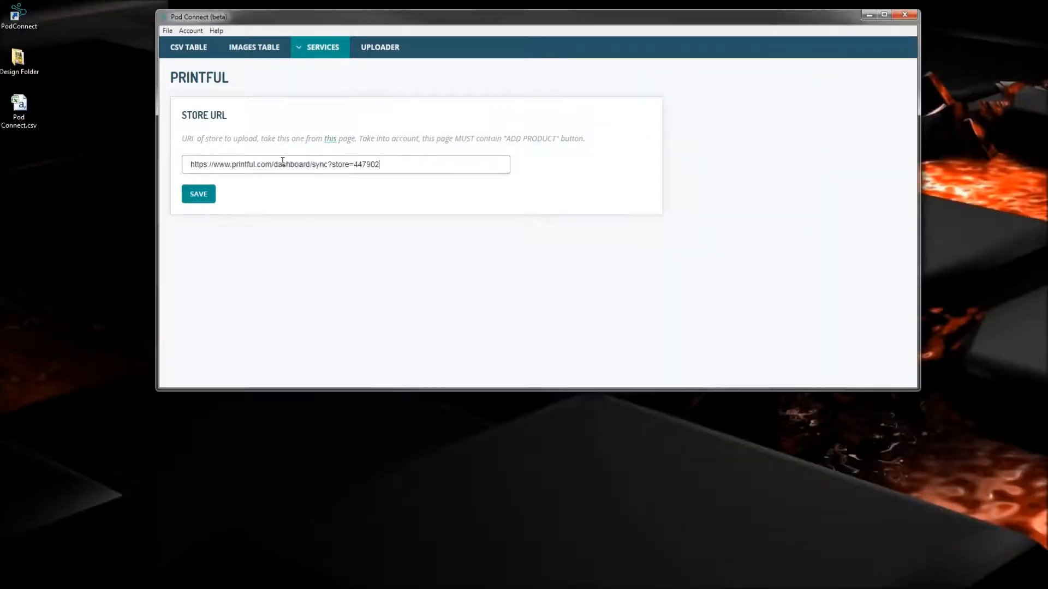
{"action": "left_click", "coordinate": [206, 196]}
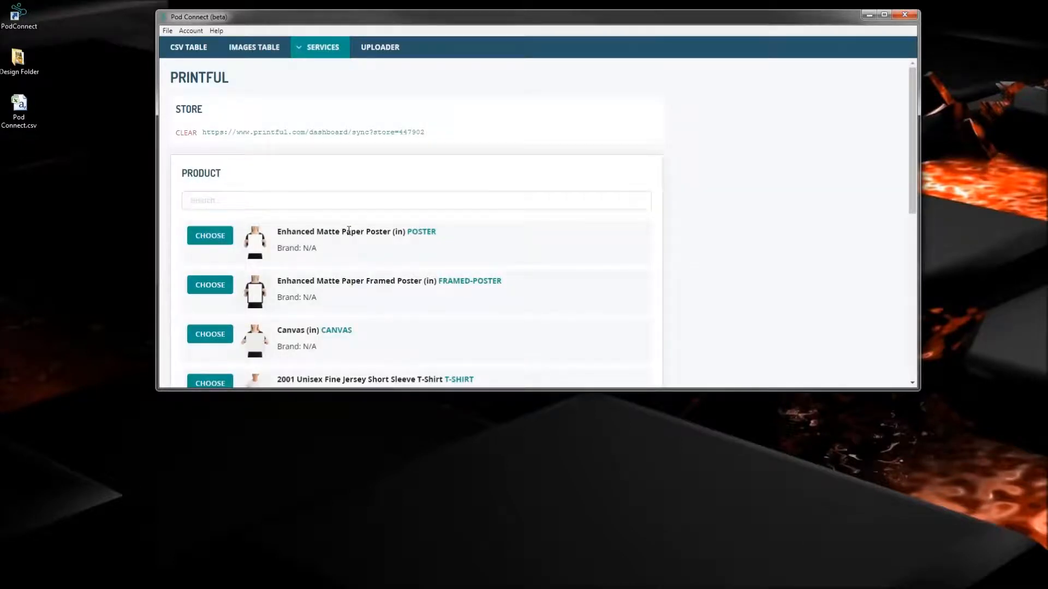
Maximize the Pod Connect window and choose the Gildan 64000 Unisex Softstyle T-Shirt as the product
{"action": "scroll", "coordinate": [438, 262], "scroll_direction": "down", "scroll_amount": 10}
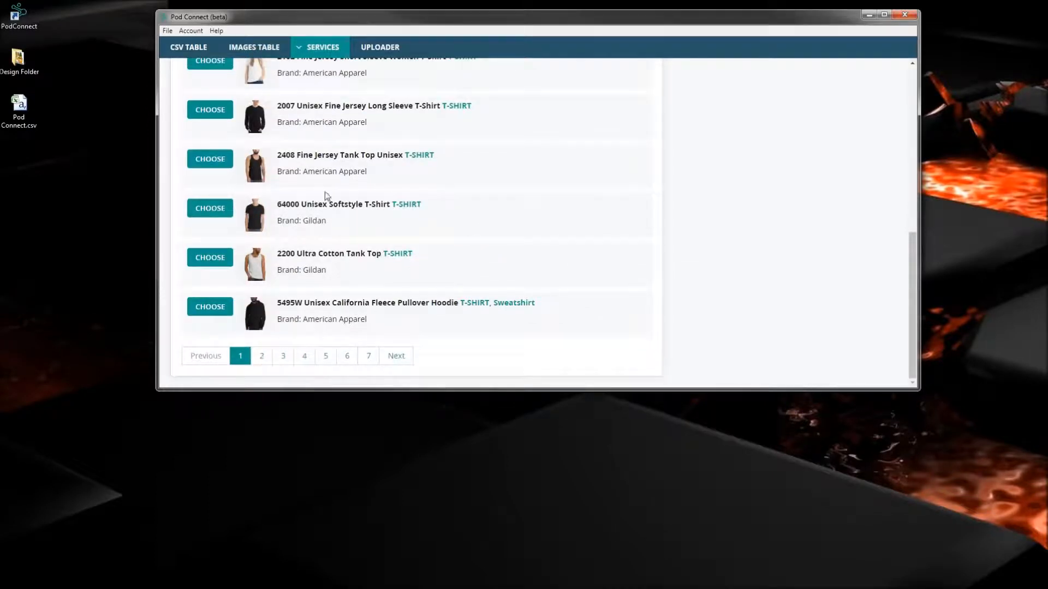
{"action": "left_click", "coordinate": [893, 9]}
{"action": "scroll", "coordinate": [171, 414], "scroll_direction": "up", "scroll_amount": 2}
{"action": "scroll", "coordinate": [171, 415], "scroll_direction": "down", "scroll_amount": 2}
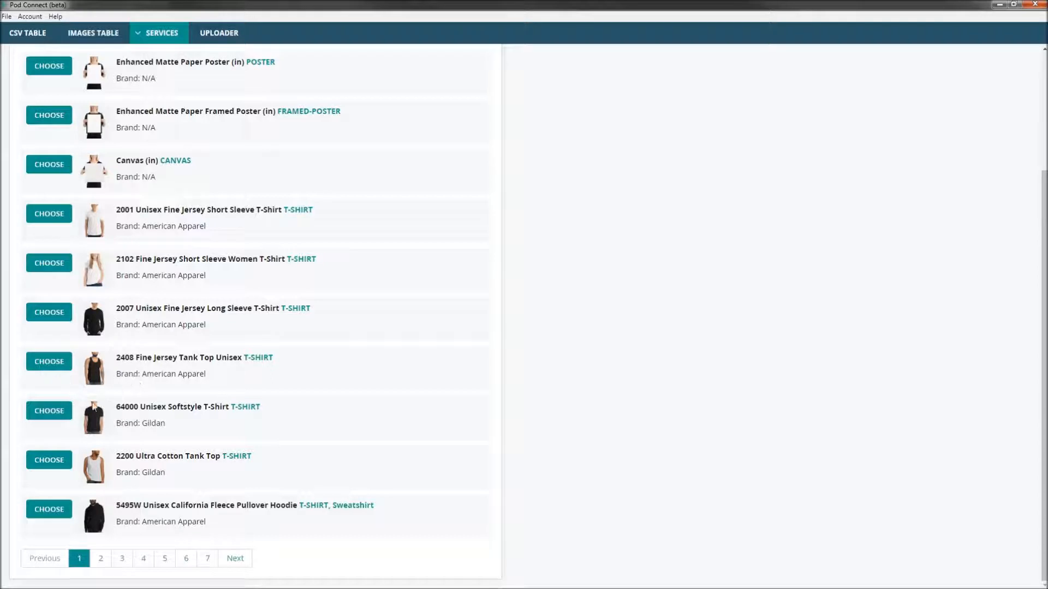
{"action": "left_click", "coordinate": [59, 414]}
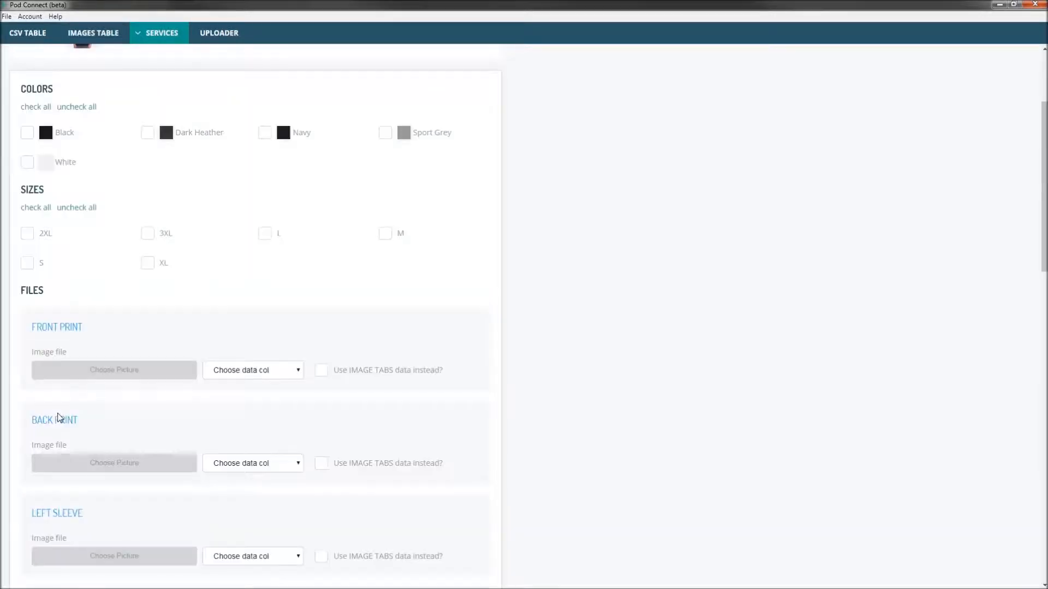
Select the colors Black and Dark Heather and the size L for the T-shirt
{"action": "scroll", "coordinate": [318, 325], "scroll_direction": "up", "scroll_amount": 3}
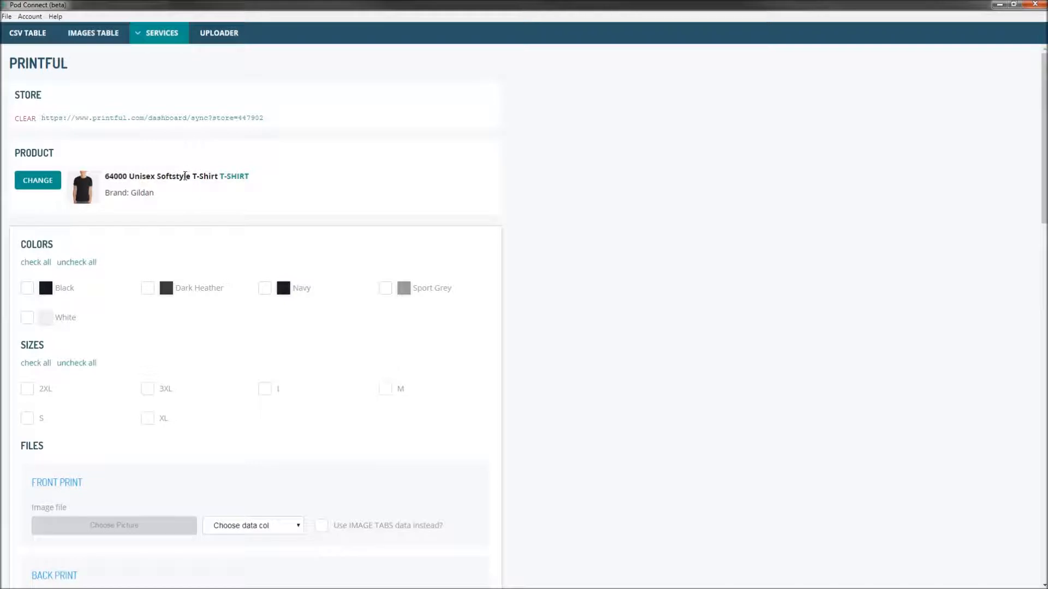
{"action": "left_click", "coordinate": [43, 263]}
{"action": "left_click", "coordinate": [75, 263]}
{"action": "left_click", "coordinate": [27, 288]}
{"action": "left_click", "coordinate": [147, 288]}
{"action": "scroll", "coordinate": [185, 319], "scroll_direction": "down", "scroll_amount": 2}
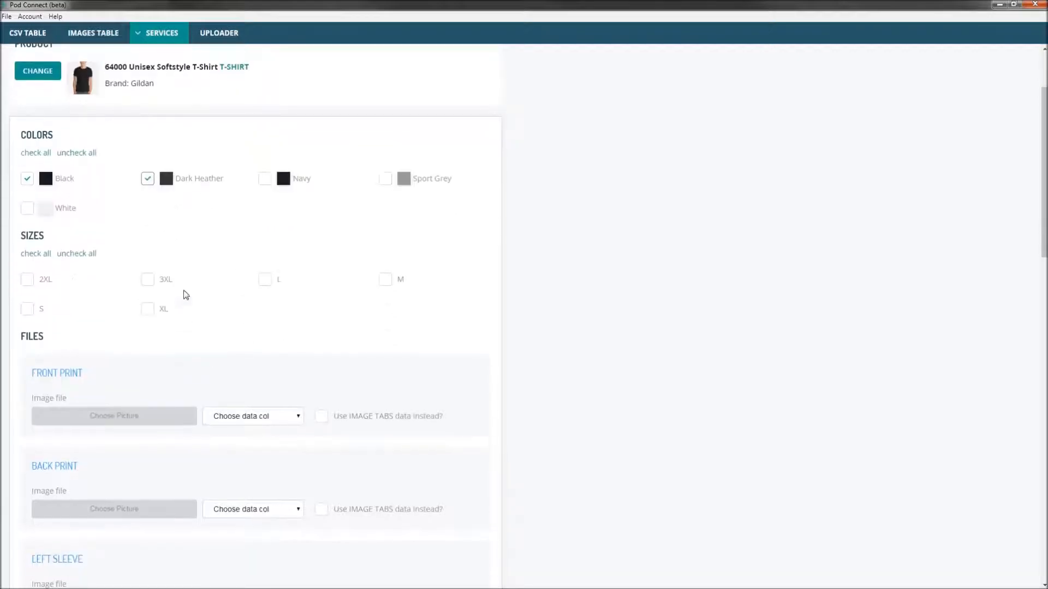
{"action": "left_click", "coordinate": [265, 280]}
Set the front print's image file to use the Image Path data column
{"action": "scroll", "coordinate": [284, 257], "scroll_direction": "down", "scroll_amount": 4}
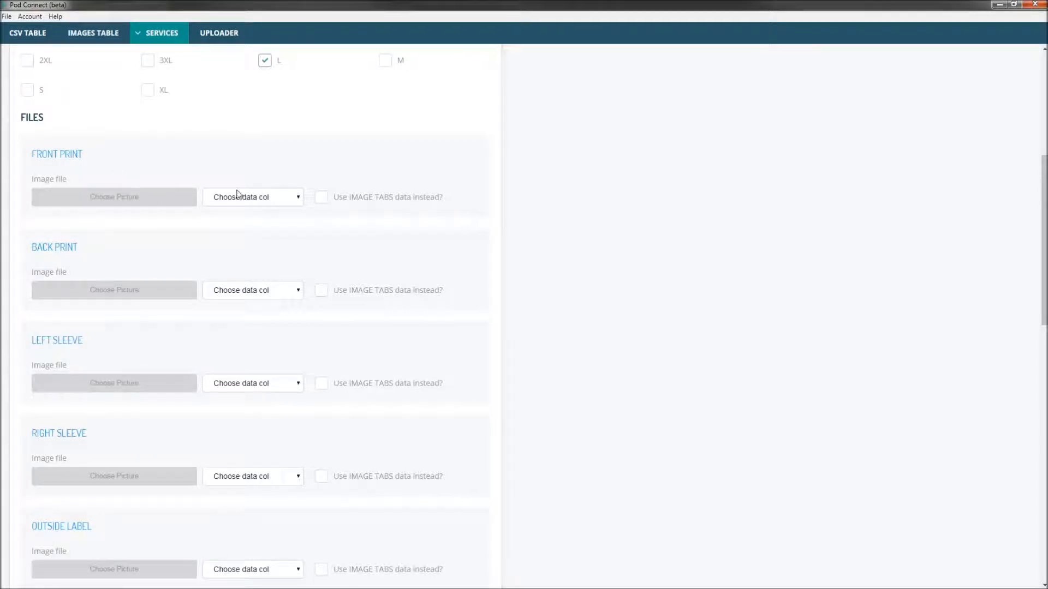
{"action": "left_click", "coordinate": [266, 202]}
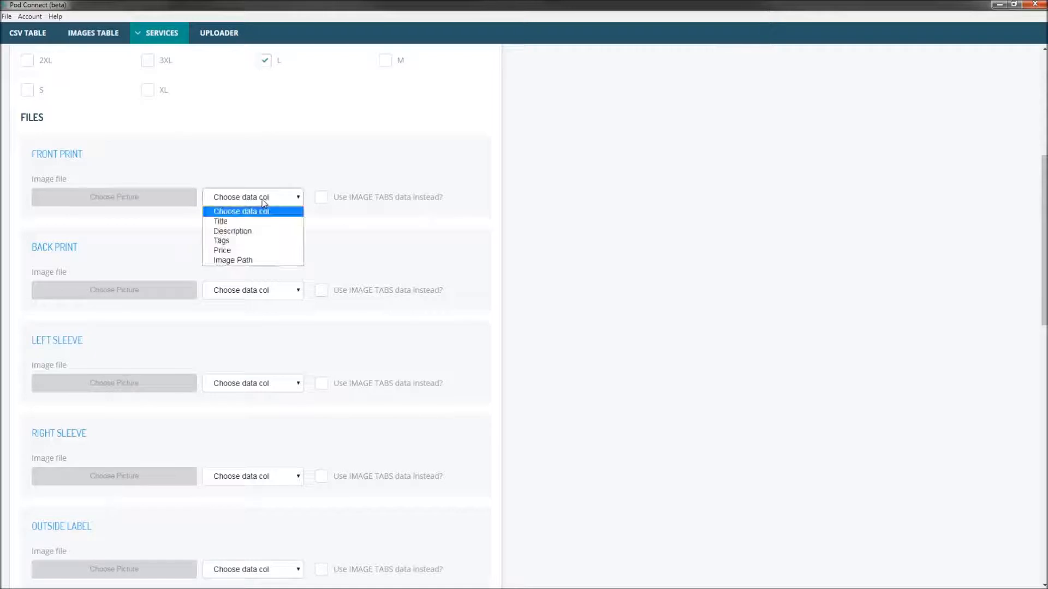
{"action": "left_click", "coordinate": [250, 261]}
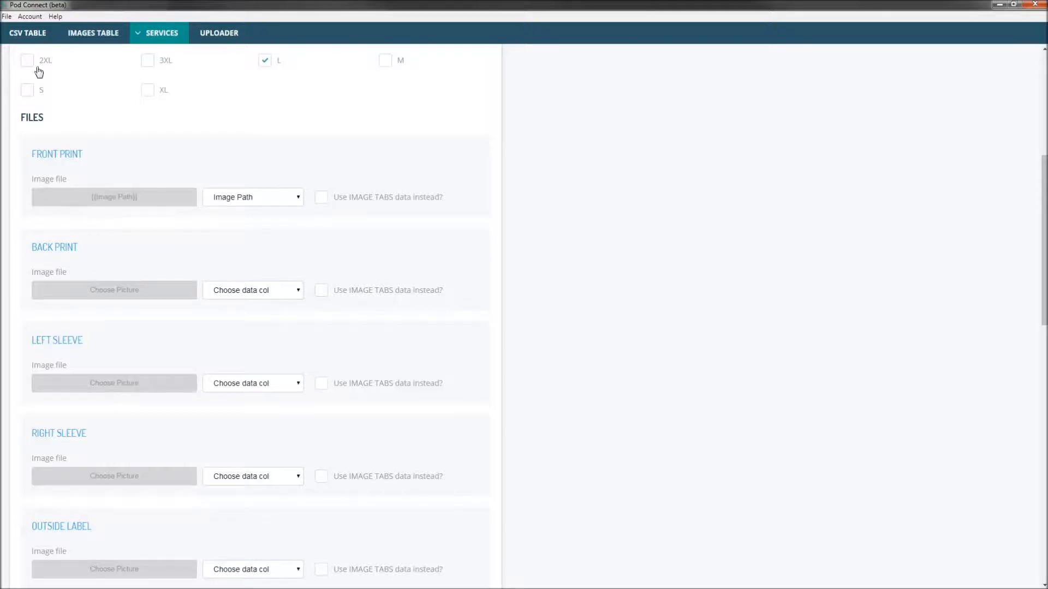
Check the Image Path column in the CSV table and return to the Printful product settings
{"action": "left_click", "coordinate": [37, 35]}
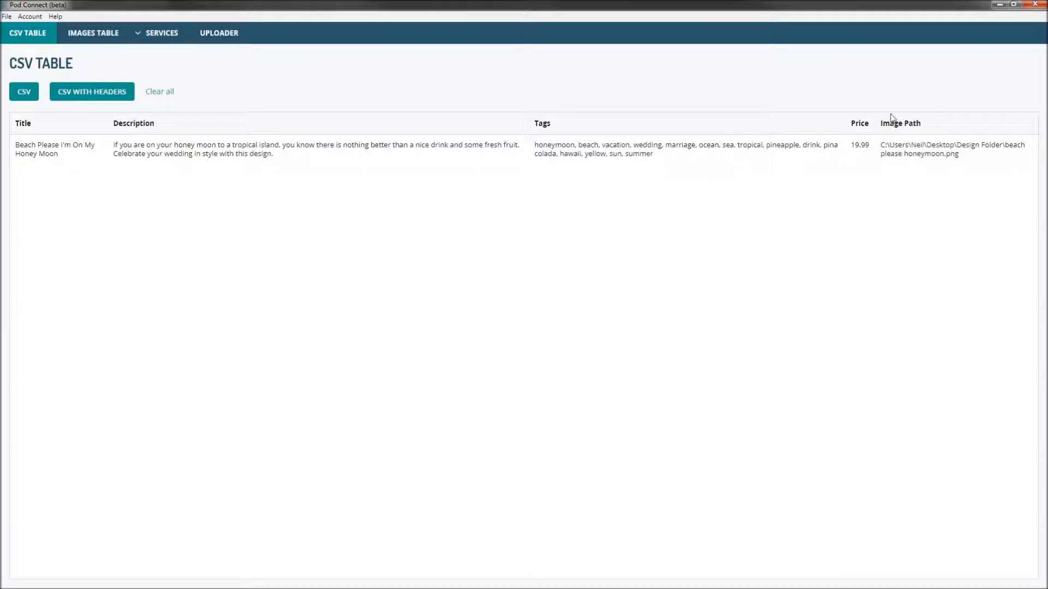
{"action": "left_click", "coordinate": [161, 33]}
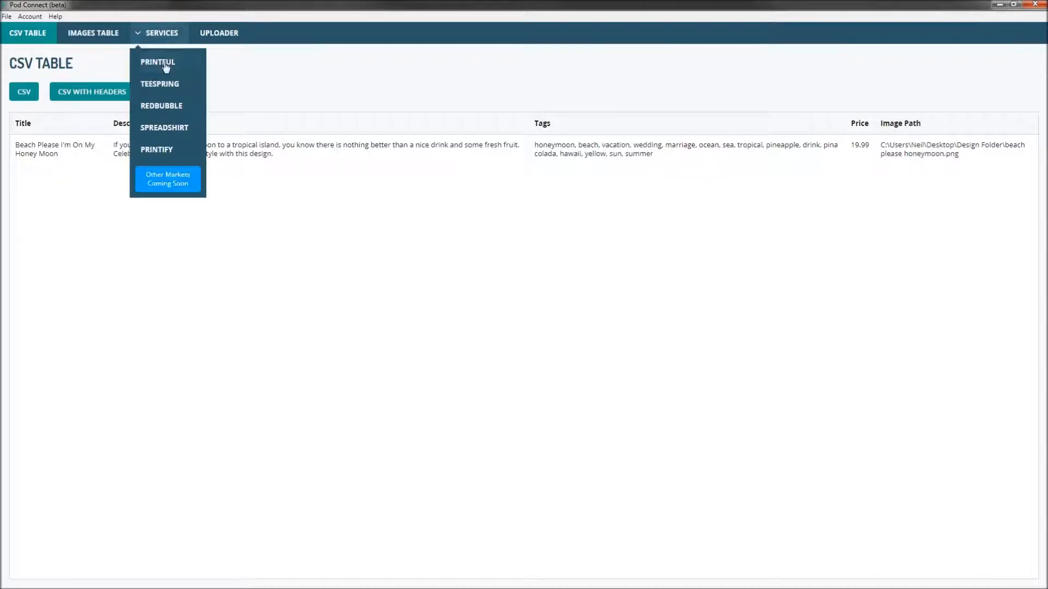
{"action": "left_click", "coordinate": [163, 64]}
{"action": "scroll", "coordinate": [309, 367], "scroll_direction": "down", "scroll_amount": 4}
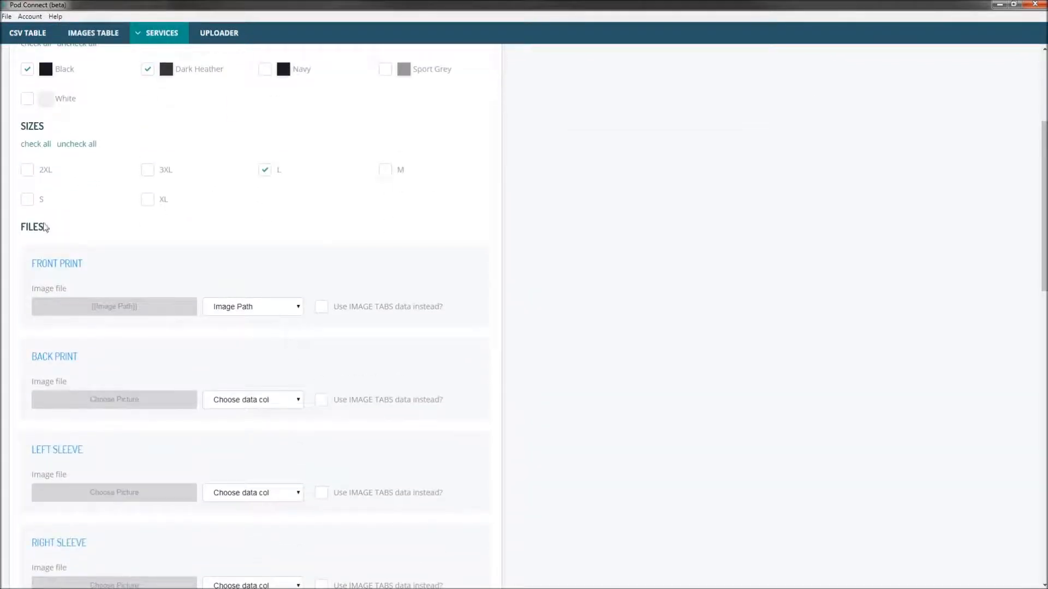
Change the front print's data column to Price and set it back to Image Path
{"action": "left_click", "coordinate": [265, 309]}
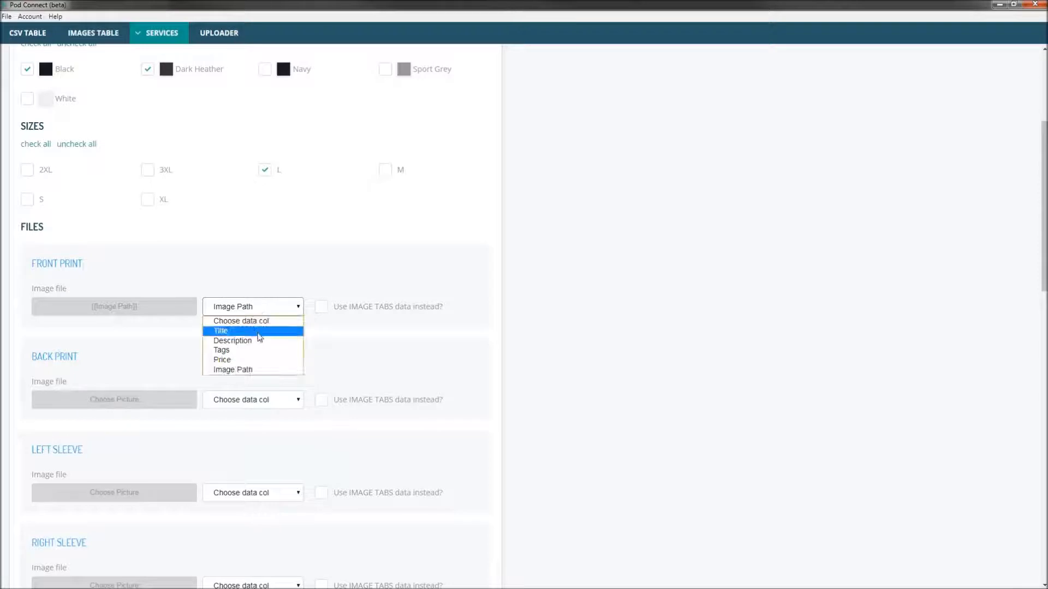
{"action": "left_click", "coordinate": [273, 359]}
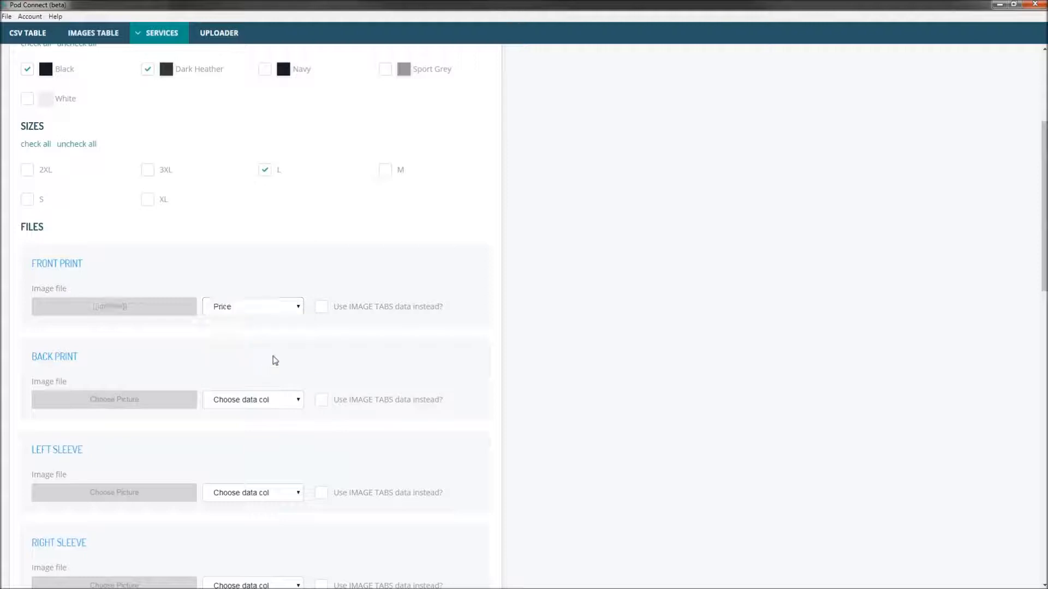
{"action": "left_click", "coordinate": [290, 306]}
{"action": "left_click", "coordinate": [256, 371]}
Examine the data column options for the back print and the remaining print placements down to the mockup style settings
{"action": "scroll", "coordinate": [245, 371], "scroll_direction": "down", "scroll_amount": 4}
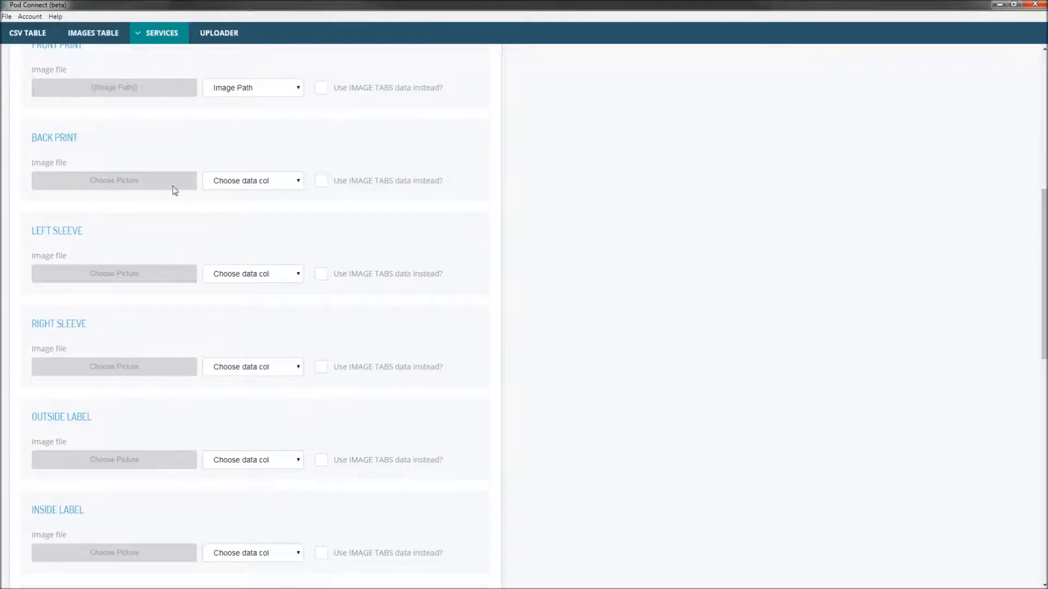
{"action": "left_click", "coordinate": [227, 186]}
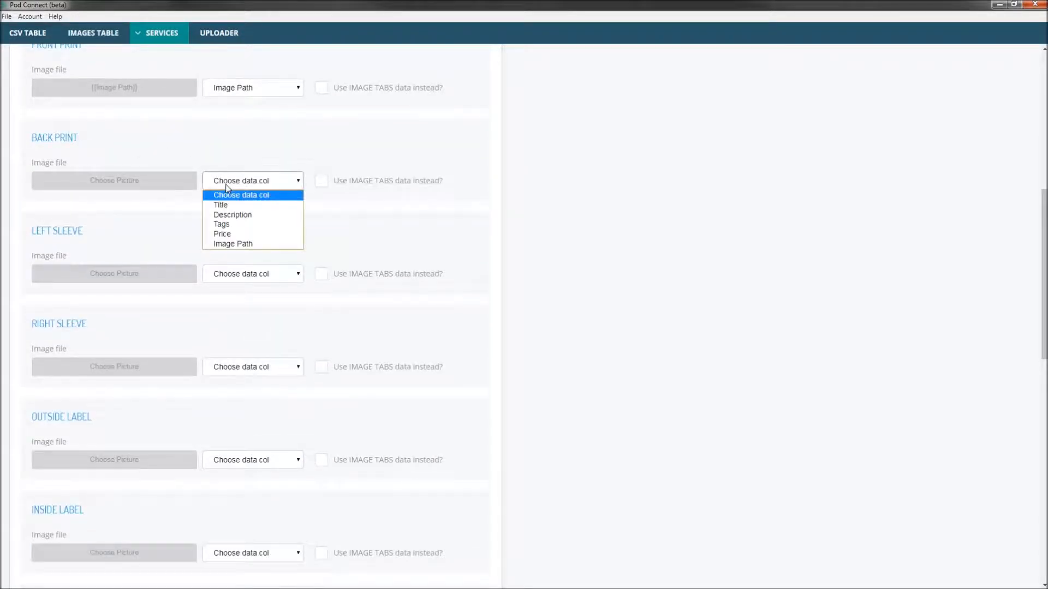
{"action": "left_click", "coordinate": [253, 146]}
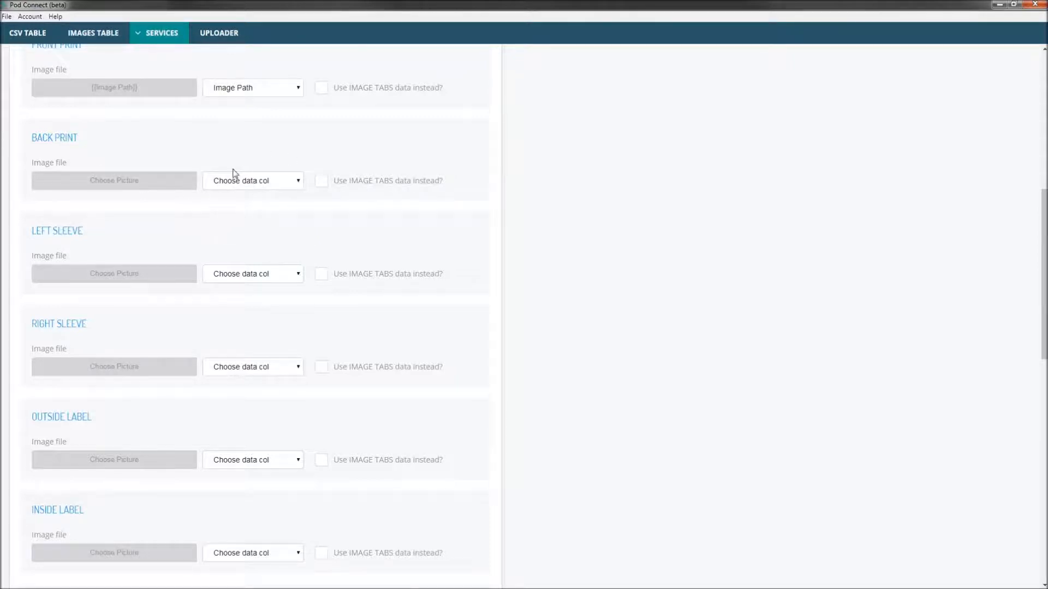
{"action": "scroll", "coordinate": [232, 186], "scroll_direction": "down", "scroll_amount": 2}
{"action": "scroll", "coordinate": [38, 125], "scroll_direction": "up", "scroll_amount": 4}
{"action": "scroll", "coordinate": [117, 208], "scroll_direction": "down", "scroll_amount": 8}
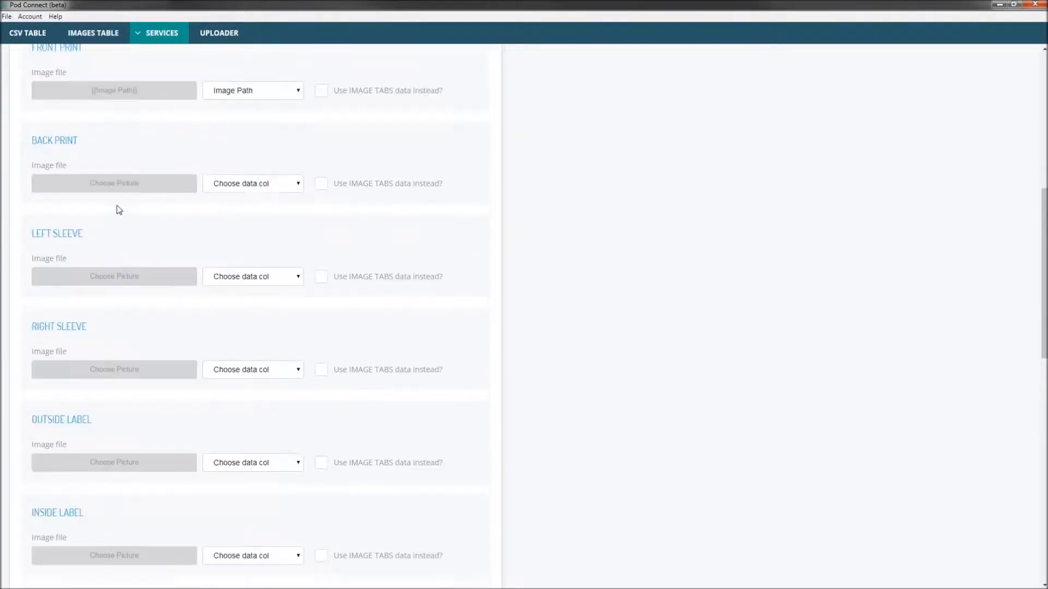
{"action": "scroll", "coordinate": [110, 91], "scroll_direction": "down", "scroll_amount": 6}
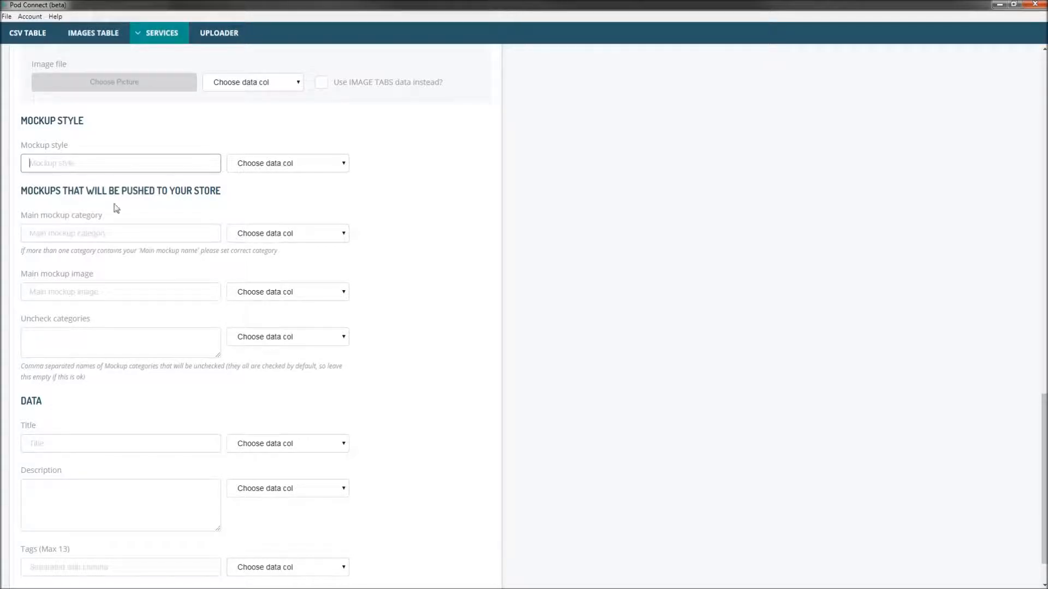
Switch to Printful in the browser, start adding a product, search for 640 and choose the Gildan 64000 Unisex Basic Softstyle T-Shirt
{"action": "left_click_drag", "start_coordinate": [1047, 118], "coordinate": [391, 37]}
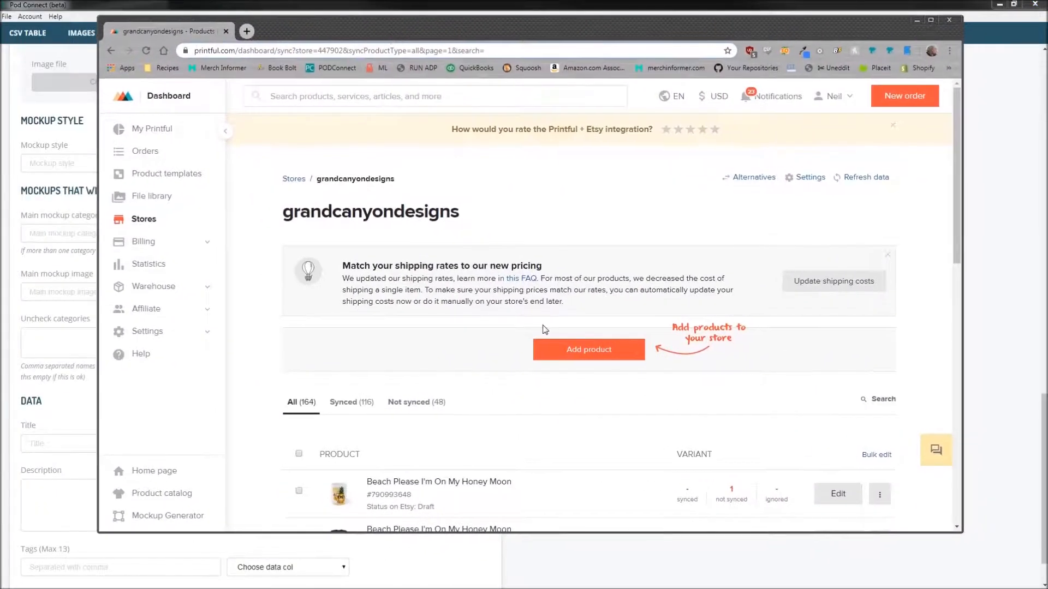
{"action": "left_click", "coordinate": [591, 351]}
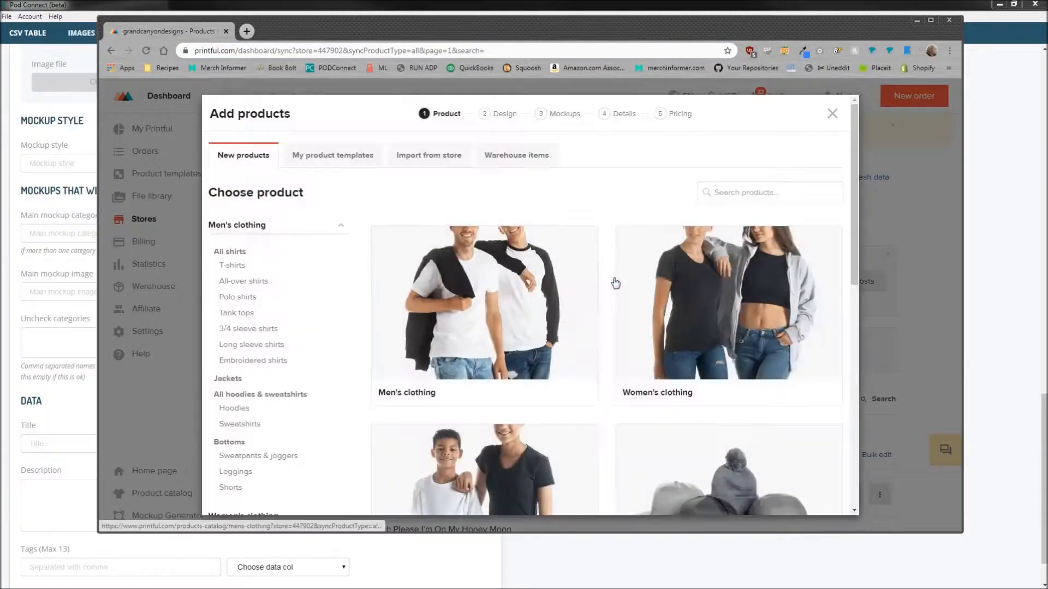
{"action": "left_click", "coordinate": [763, 187]}
{"action": "type", "text": "640"}
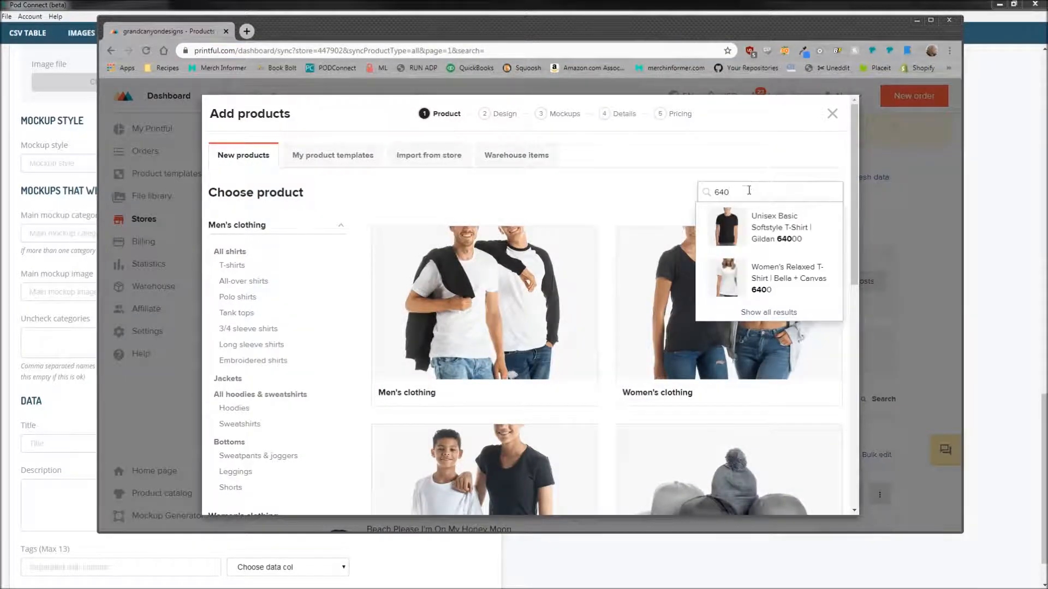
{"action": "left_click", "coordinate": [790, 233]}
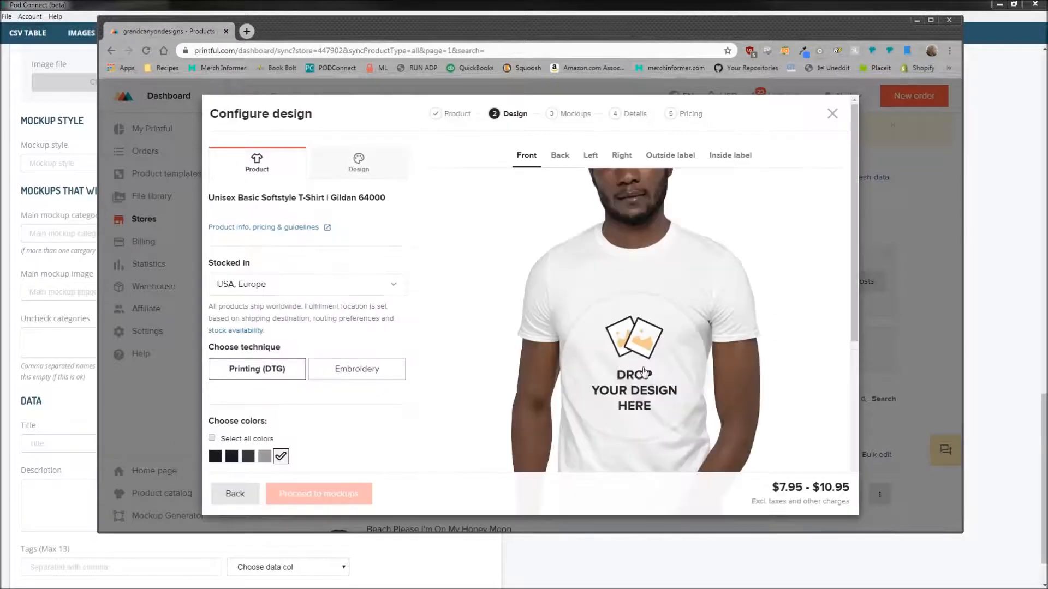
Place Sloth-Christmas-Tree-Rocket.png as the front design and proceed to the mockups
{"action": "left_click", "coordinate": [645, 372]}
{"action": "left_click", "coordinate": [316, 308]}
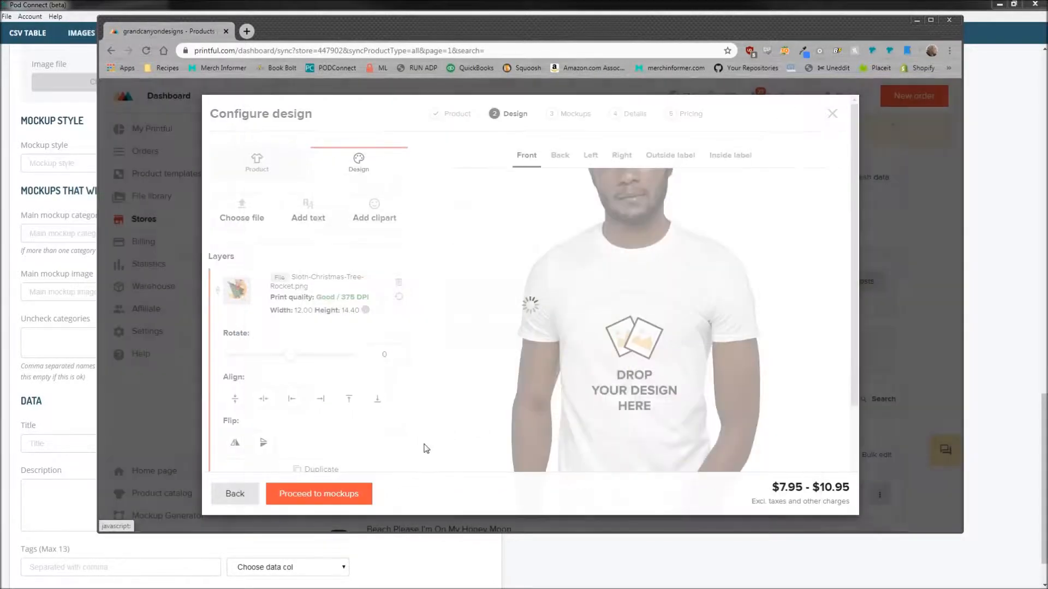
{"action": "left_click", "coordinate": [336, 499]}
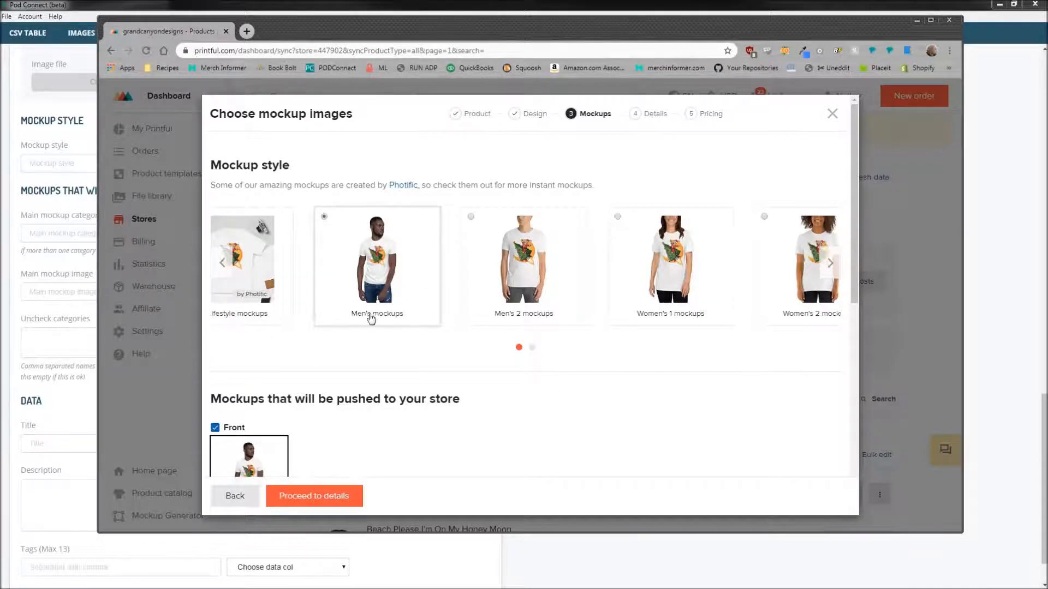
Review the mockups that will be pushed to the store and choose Women's 1 mockups as the mockup style
{"action": "scroll", "coordinate": [402, 316], "scroll_direction": "down", "scroll_amount": 2}
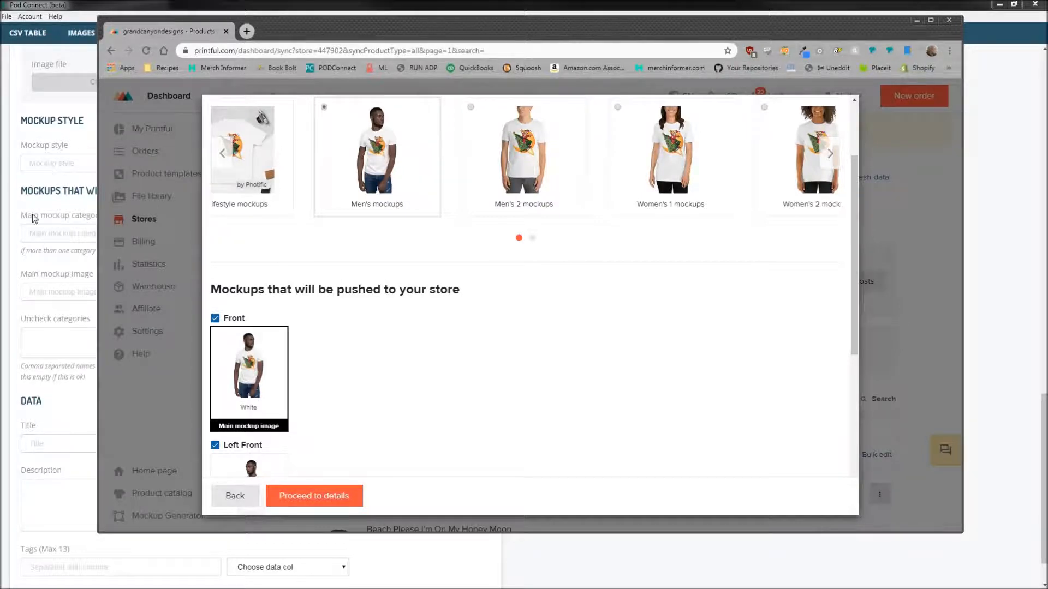
{"action": "scroll", "coordinate": [519, 297], "scroll_direction": "up", "scroll_amount": 2}
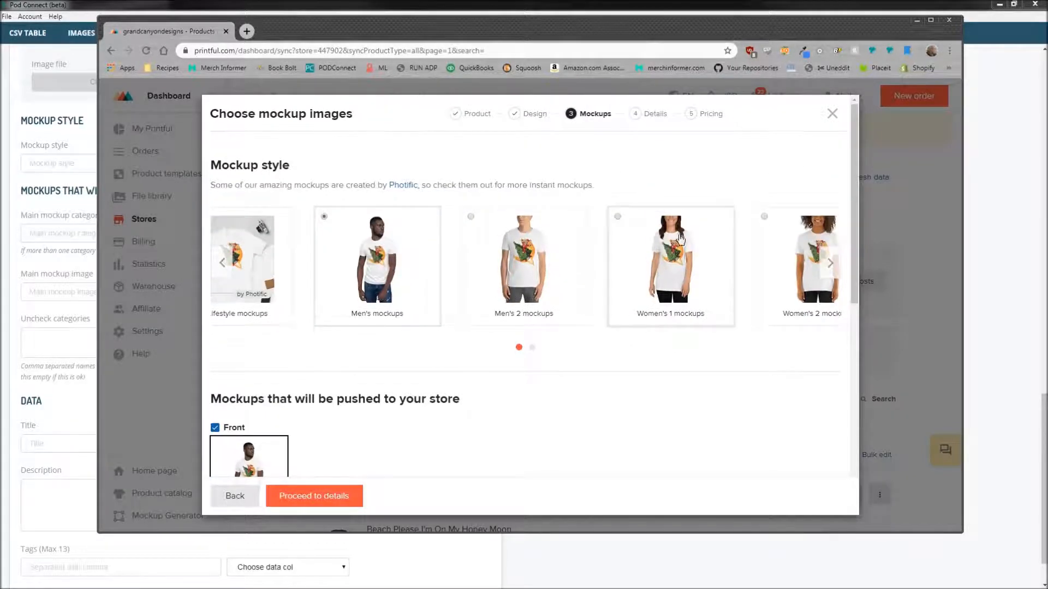
{"action": "left_click", "coordinate": [675, 267]}
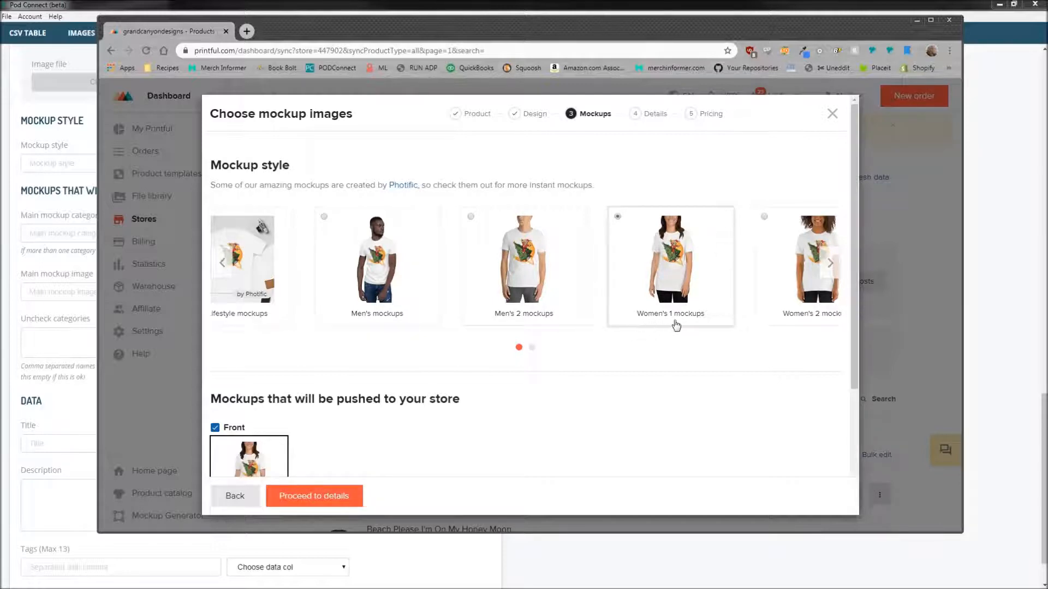
Switch back to Pod Connect and set the mockup style to Women's 1 mockups, rechecking the style's name in Printful
{"action": "left_click_drag", "start_coordinate": [405, 33], "coordinate": [1047, 41]}
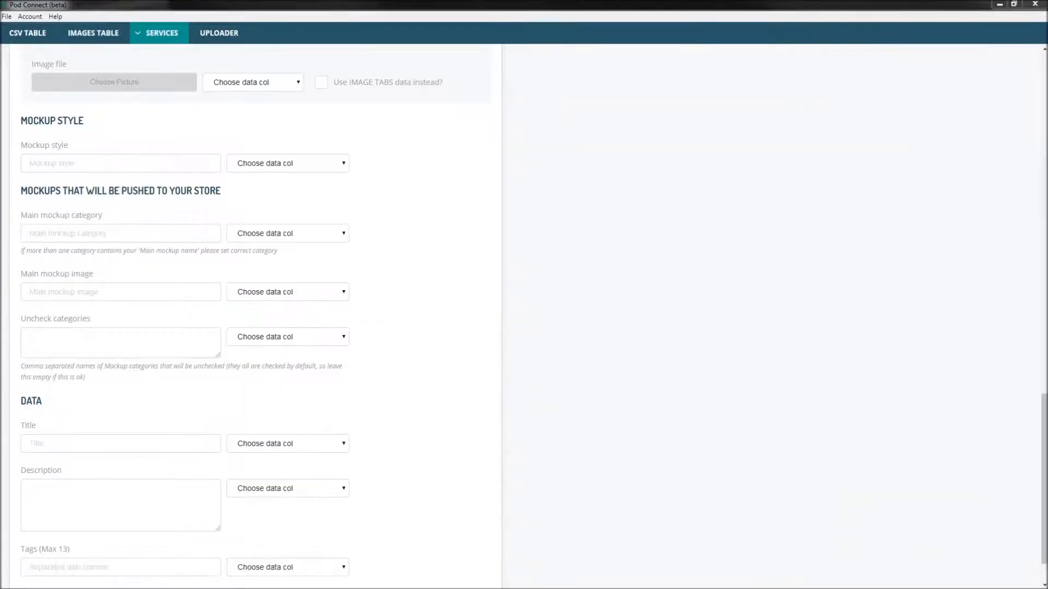
{"action": "left_click", "coordinate": [65, 162]}
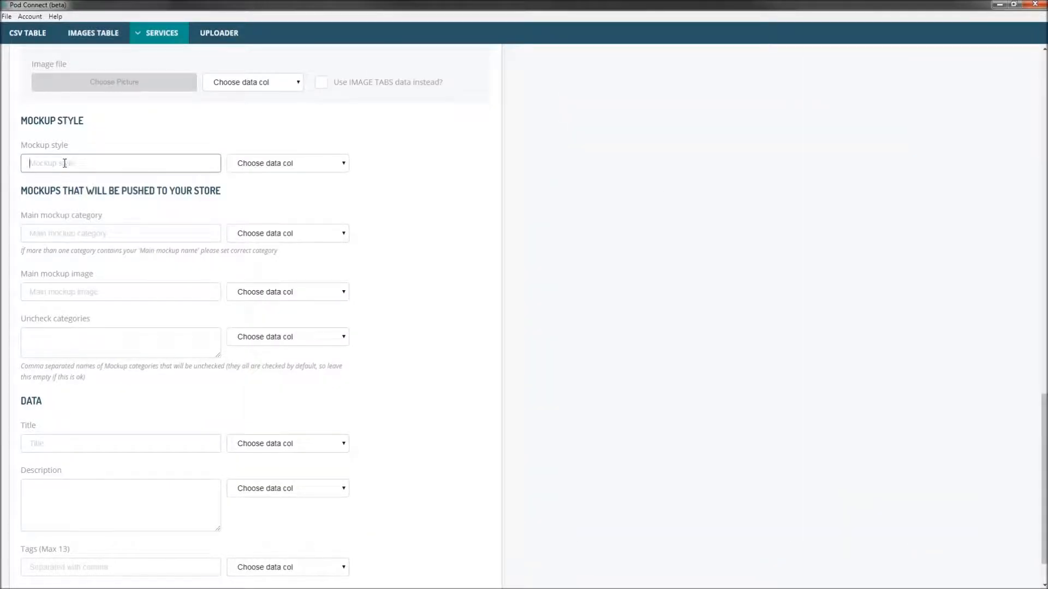
{"action": "left_click_drag", "start_coordinate": [1047, 80], "coordinate": [506, 62]}
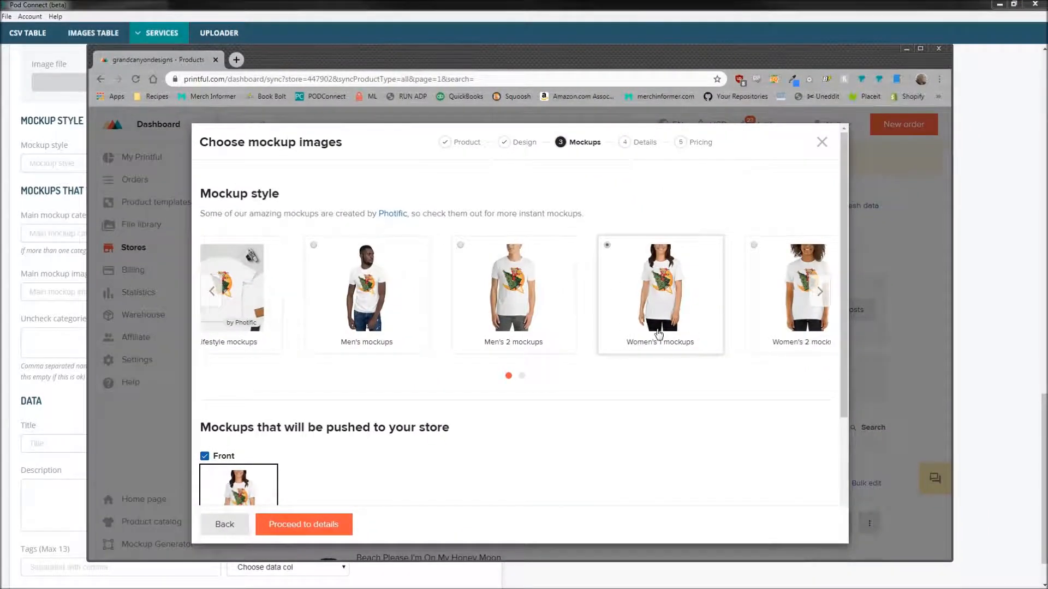
{"action": "left_click_drag", "start_coordinate": [614, 61], "coordinate": [1047, 109]}
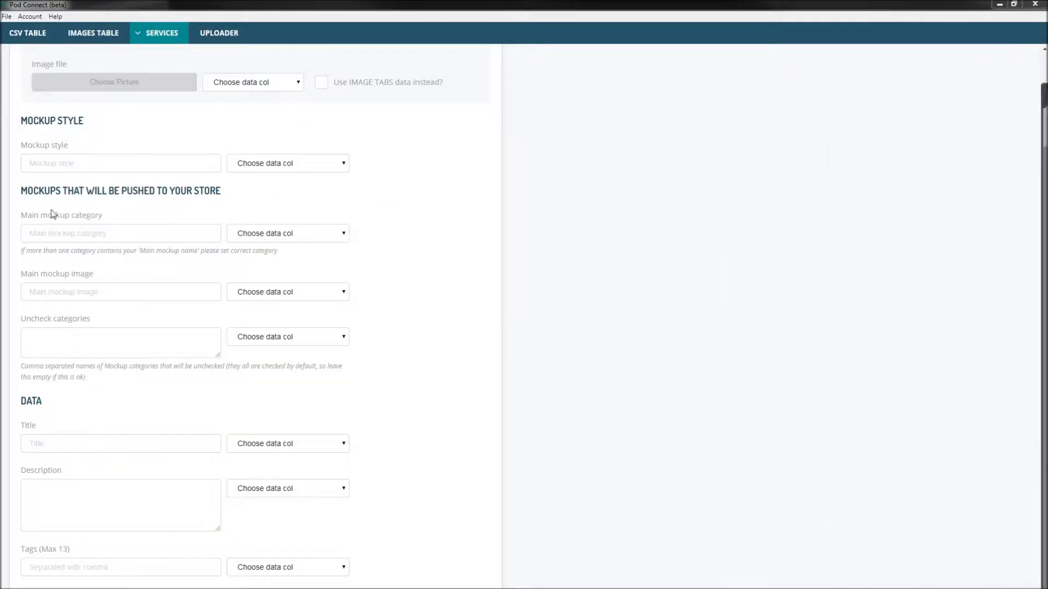
{"action": "left_click", "coordinate": [48, 164]}
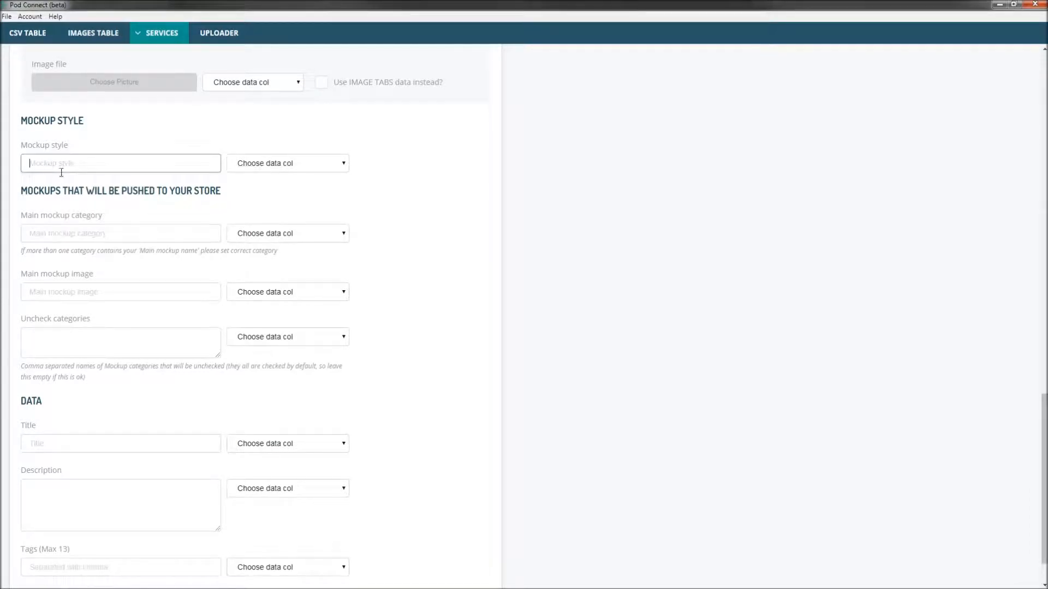
{"action": "left_click", "coordinate": [313, 165]}
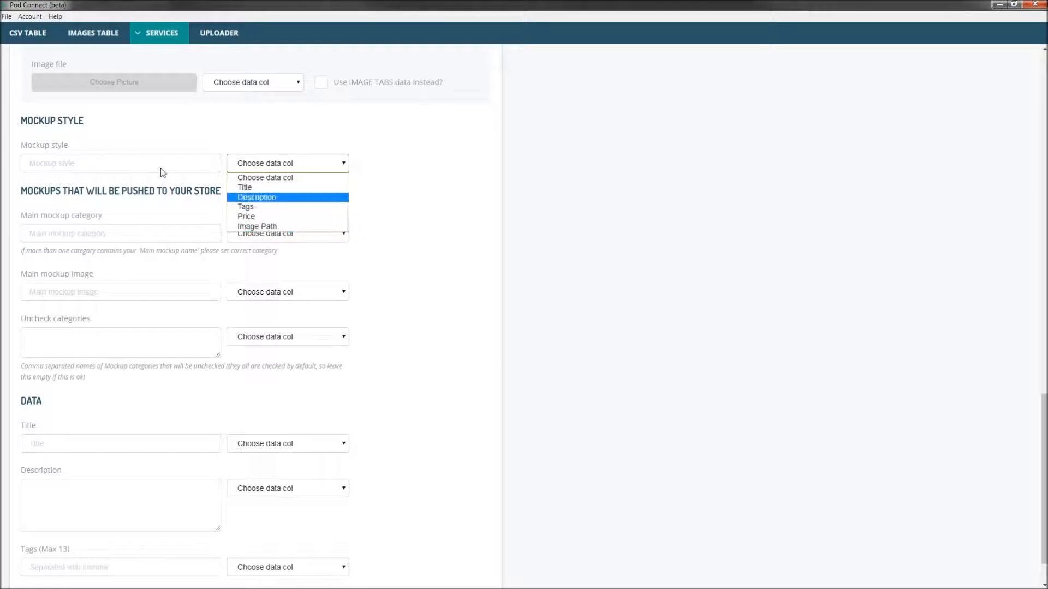
{"action": "left_click", "coordinate": [131, 159]}
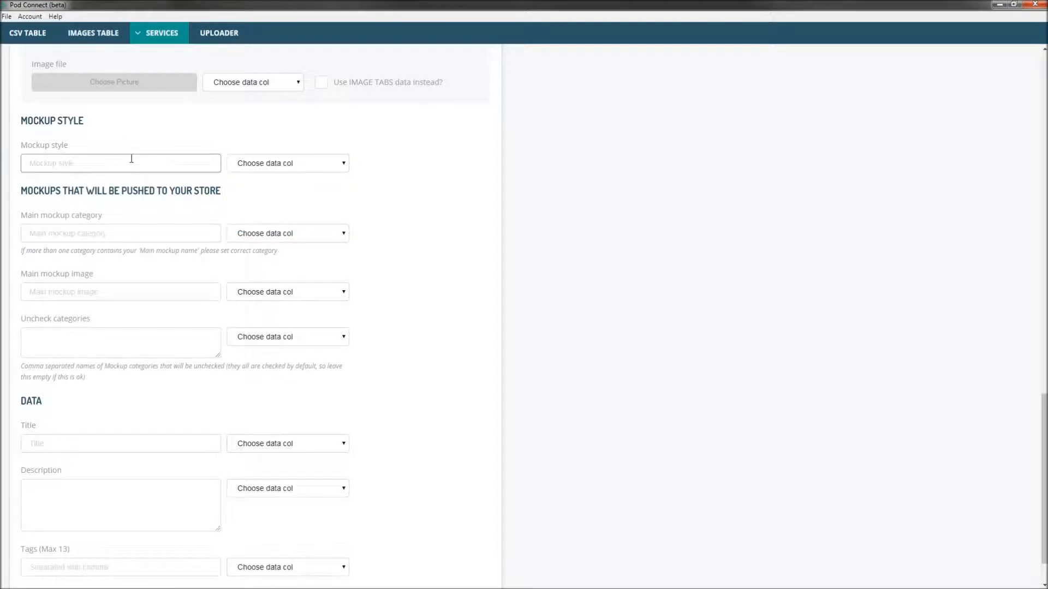
{"action": "type", "text": "Women's 1 mocku"}
Switch to Printful and examine the mockups that will be pushed to the store for the Women's 1 style
{"action": "key", "text": "alt+Tab"}
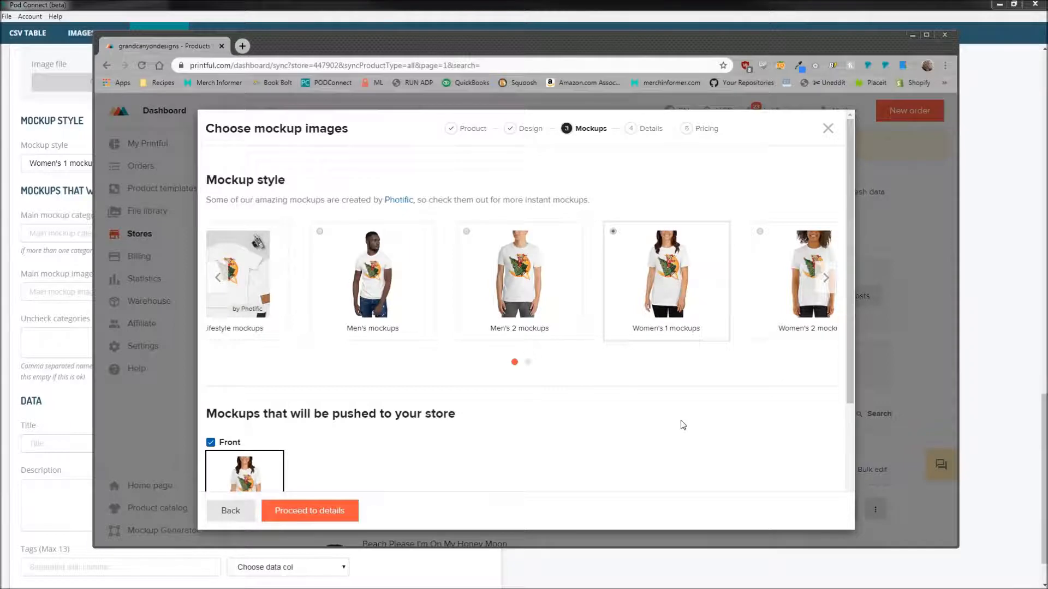
{"action": "scroll", "coordinate": [677, 420], "scroll_direction": "down", "scroll_amount": 3}
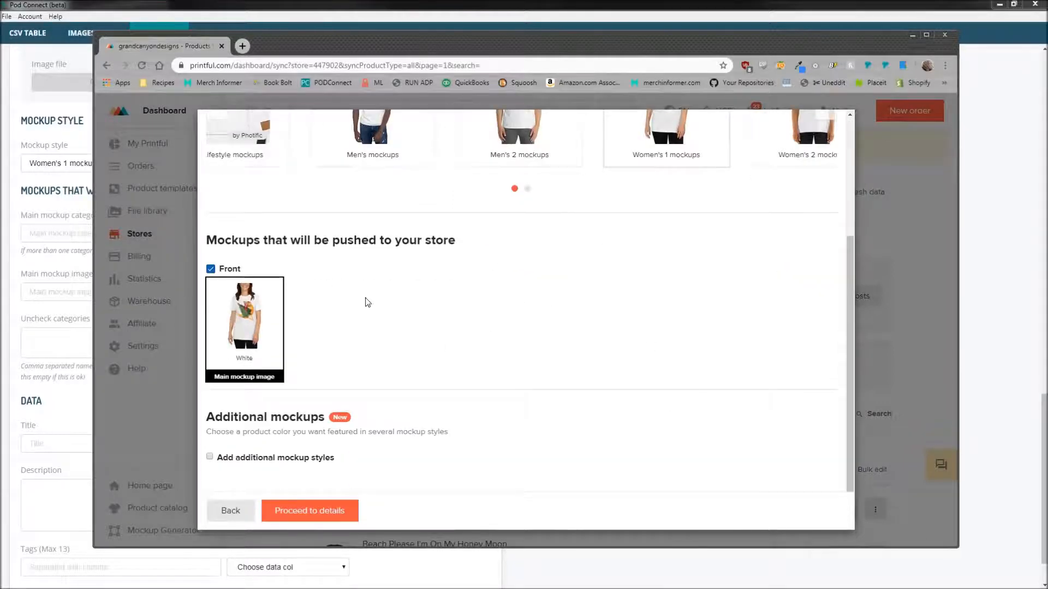
{"action": "scroll", "coordinate": [293, 393], "scroll_direction": "up", "scroll_amount": 3}
{"action": "scroll", "coordinate": [298, 393], "scroll_direction": "down", "scroll_amount": 3}
Go back to the shirt's product options in Printful, add Black as another color, and proceed to the mockups
{"action": "left_click", "coordinate": [231, 511]}
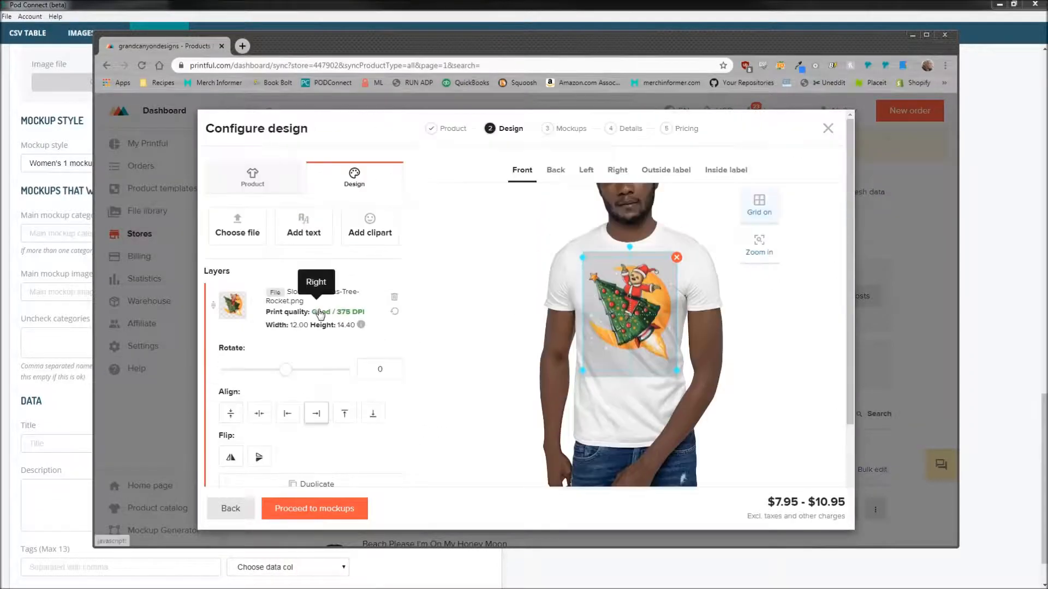
{"action": "left_click", "coordinate": [237, 161]}
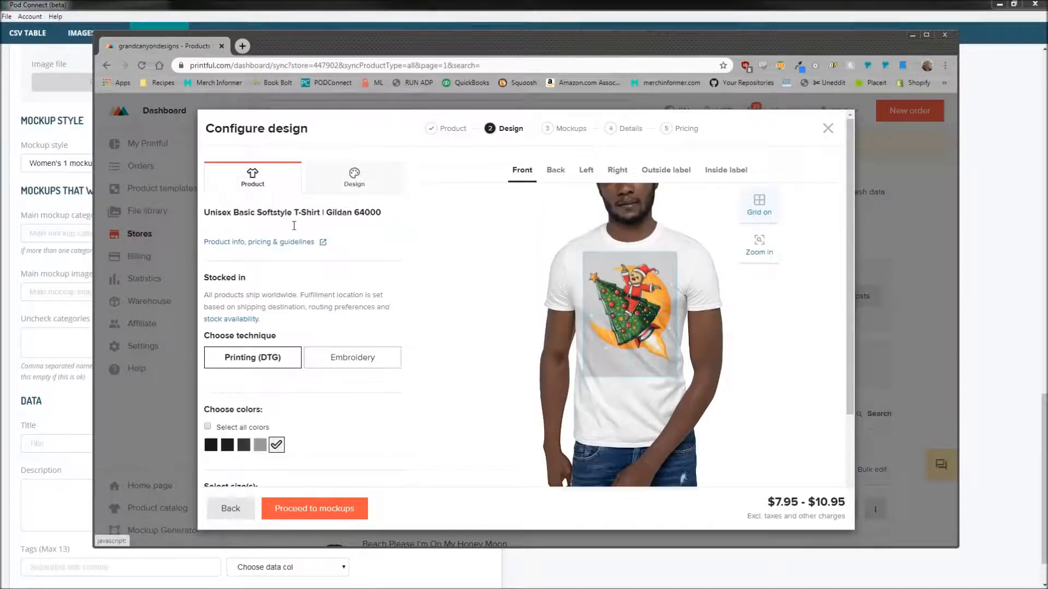
{"action": "left_click", "coordinate": [210, 448]}
{"action": "left_click", "coordinate": [307, 509]}
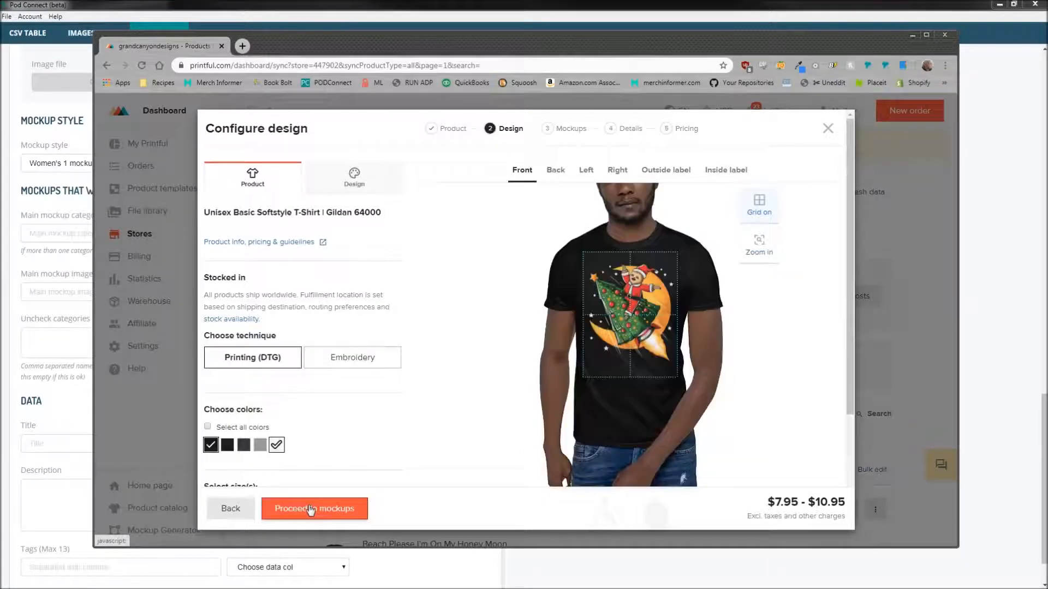
Choose Women's 1 mockups as the mockup style and bring up the mockups that will be pushed to the store
{"action": "scroll", "coordinate": [628, 360], "scroll_direction": "down", "scroll_amount": 2}
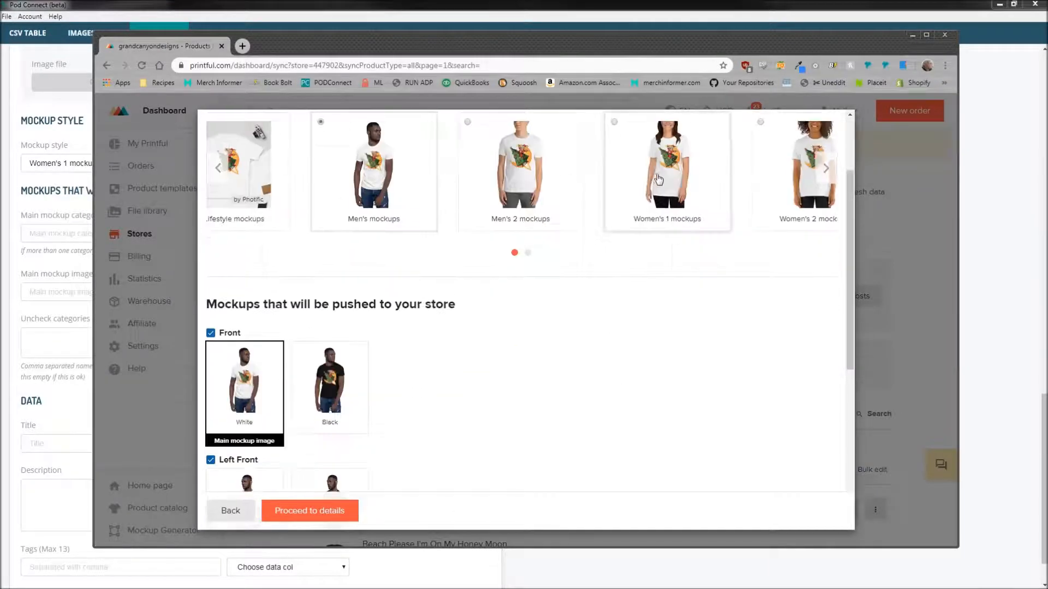
{"action": "left_click", "coordinate": [615, 126]}
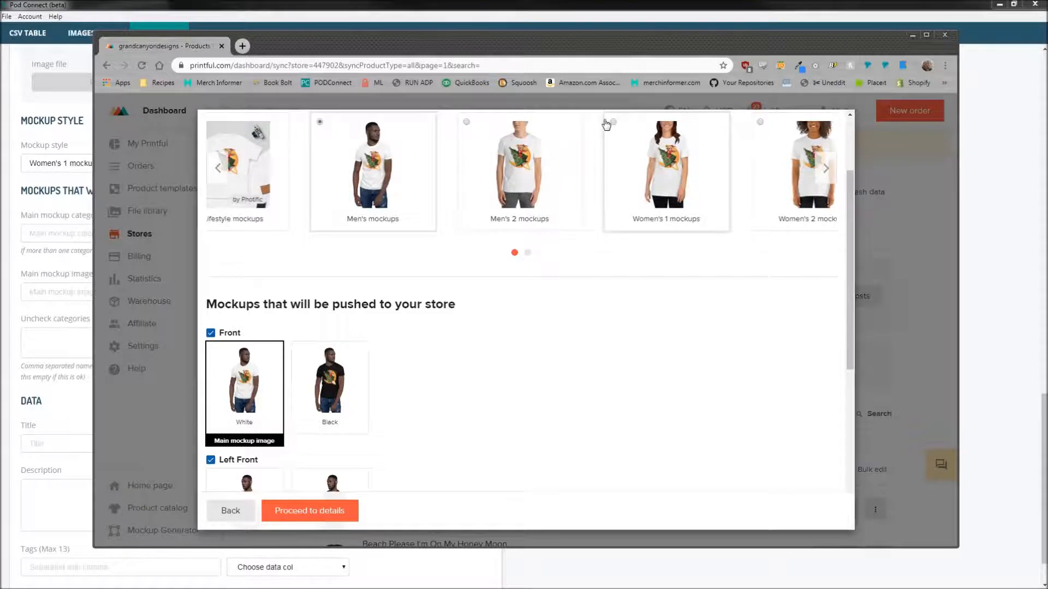
{"action": "scroll", "coordinate": [614, 336], "scroll_direction": "down", "scroll_amount": 1}
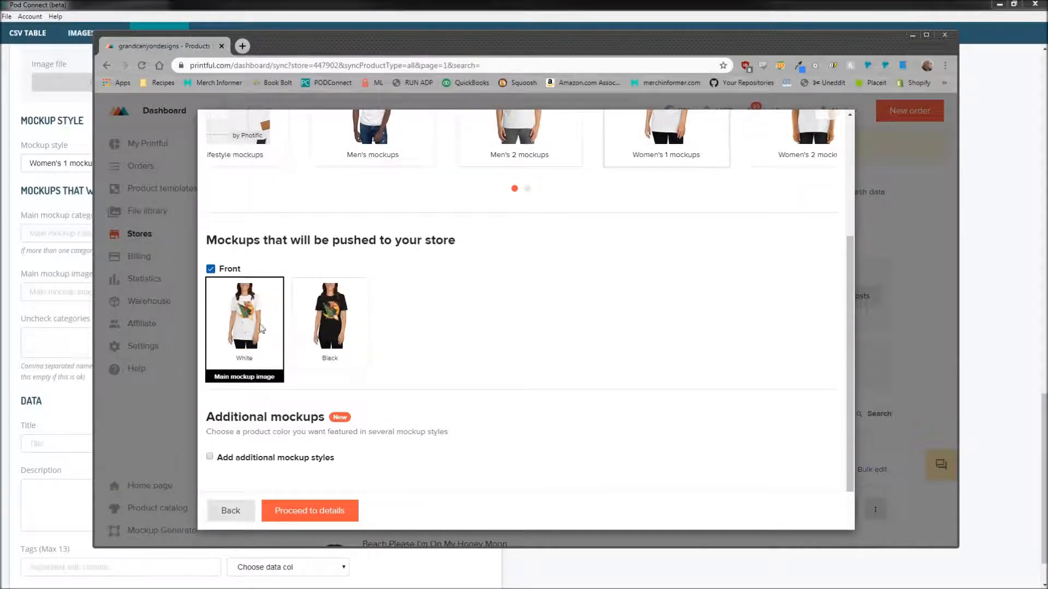
Check the mockup category's name in Printful, switch to Pod Connect, and set the main mockup category to Front
{"action": "left_click_drag", "start_coordinate": [242, 269], "coordinate": [217, 275]}
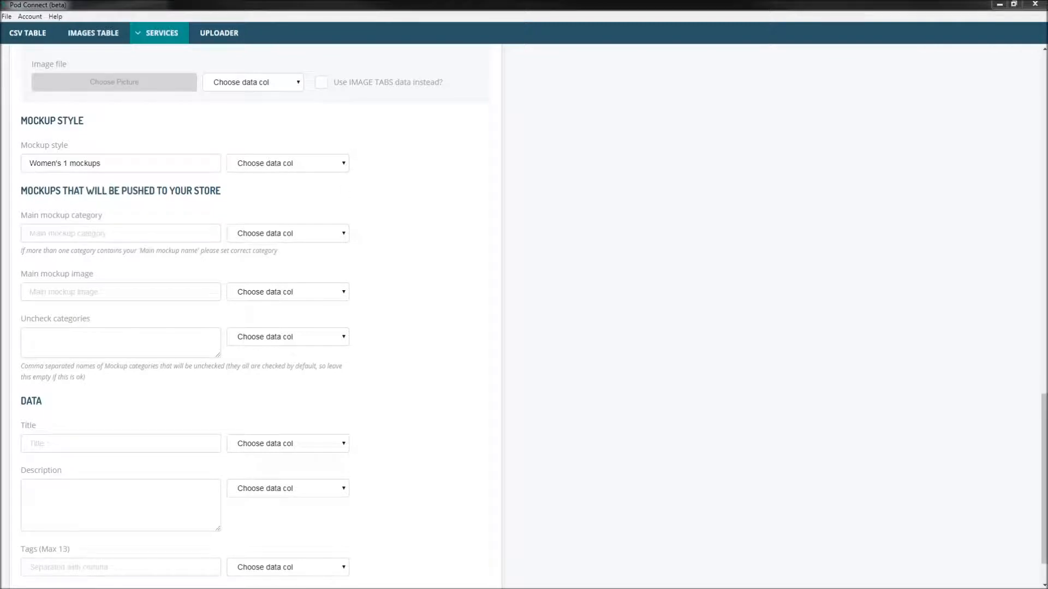
{"action": "left_click_drag", "start_coordinate": [1047, 61], "coordinate": [631, 61]}
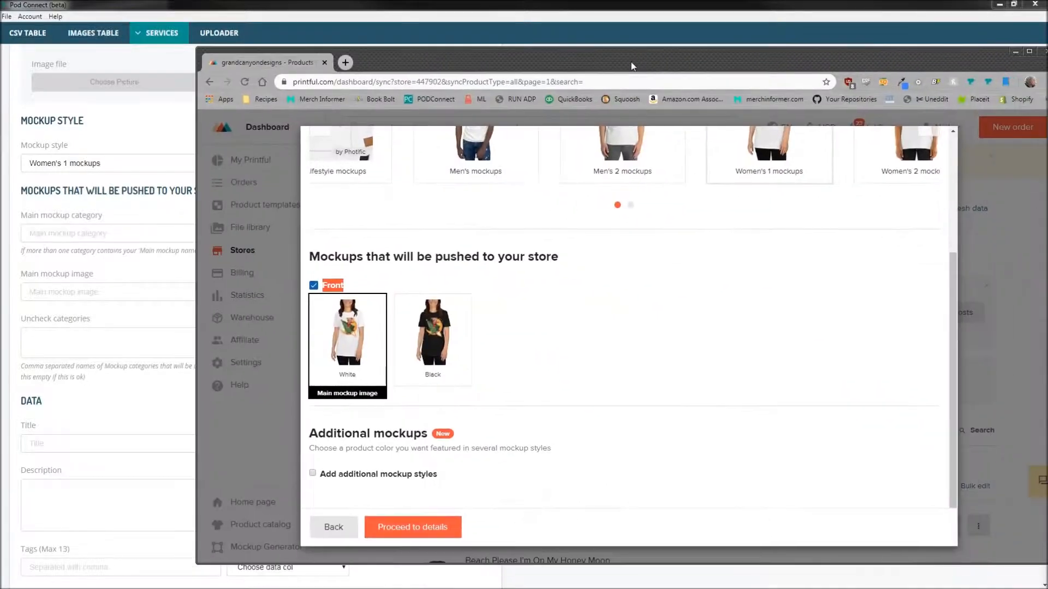
{"action": "left_click", "coordinate": [335, 286]}
{"action": "left_click", "coordinate": [318, 396]}
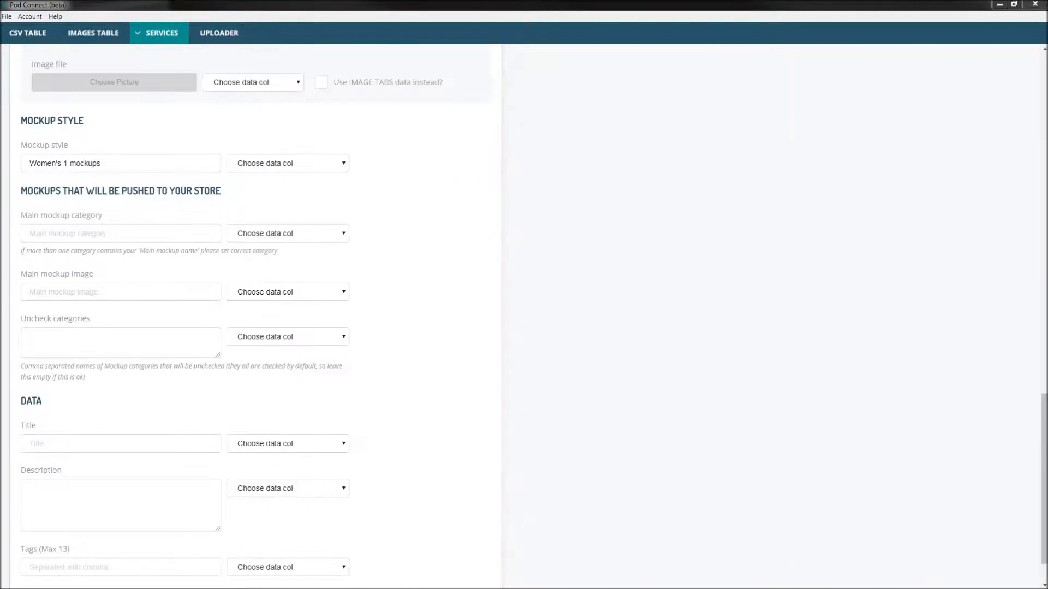
{"action": "left_click", "coordinate": [72, 233]}
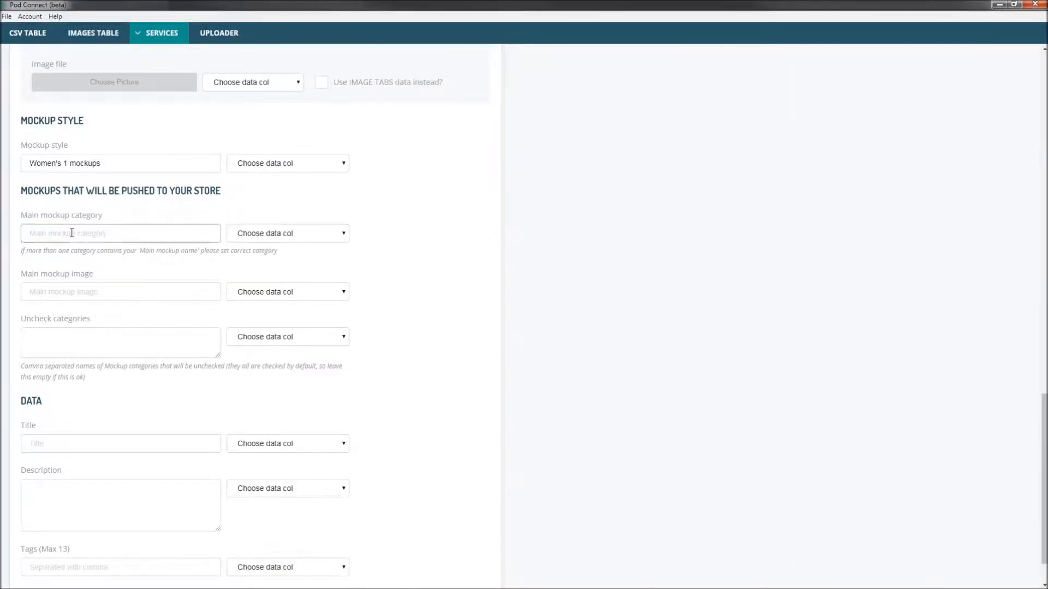
{"action": "type", "text": "Front"}
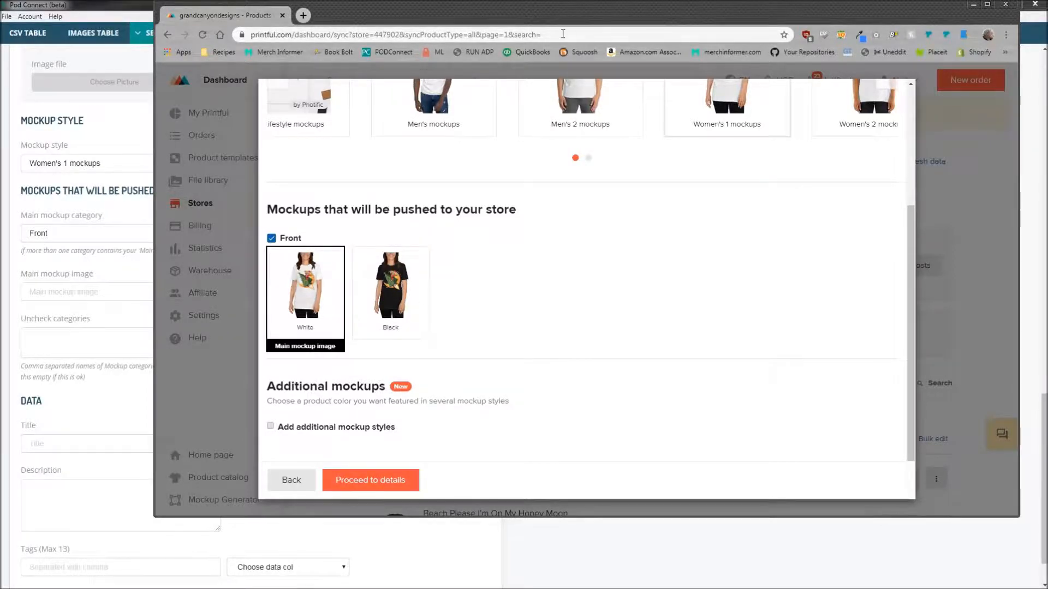
Set the main mockup image to Black in Pod Connect, rechecking the pushed mockup categories in Printful before leaving Uncheck categories empty
{"action": "left_click_drag", "start_coordinate": [567, 17], "coordinate": [1047, 60]}
{"action": "left_click", "coordinate": [52, 288]}
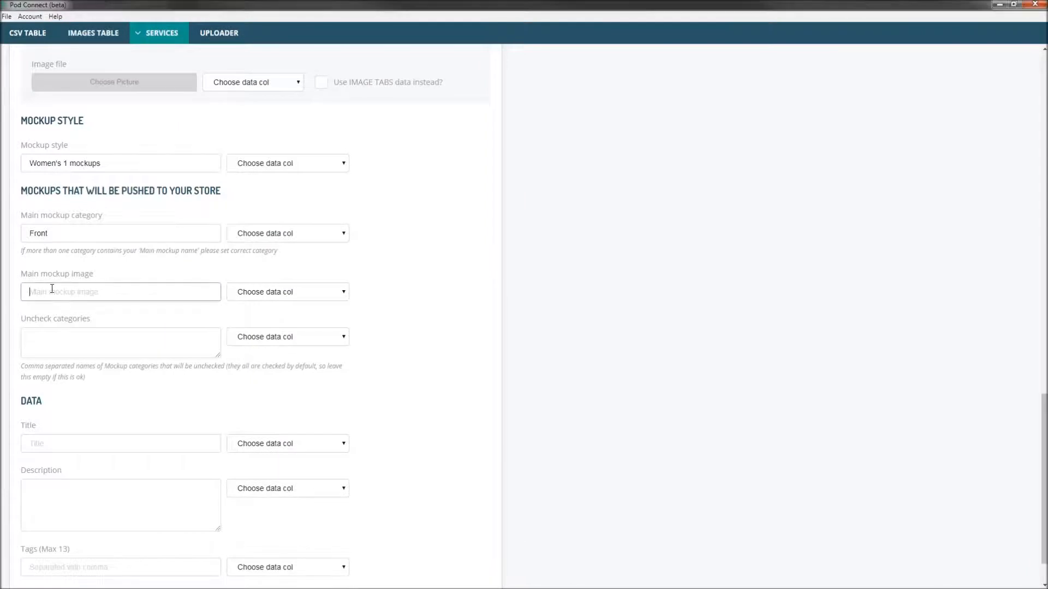
{"action": "type", "text": "Blo"}
{"action": "left_click", "coordinate": [416, 322]}
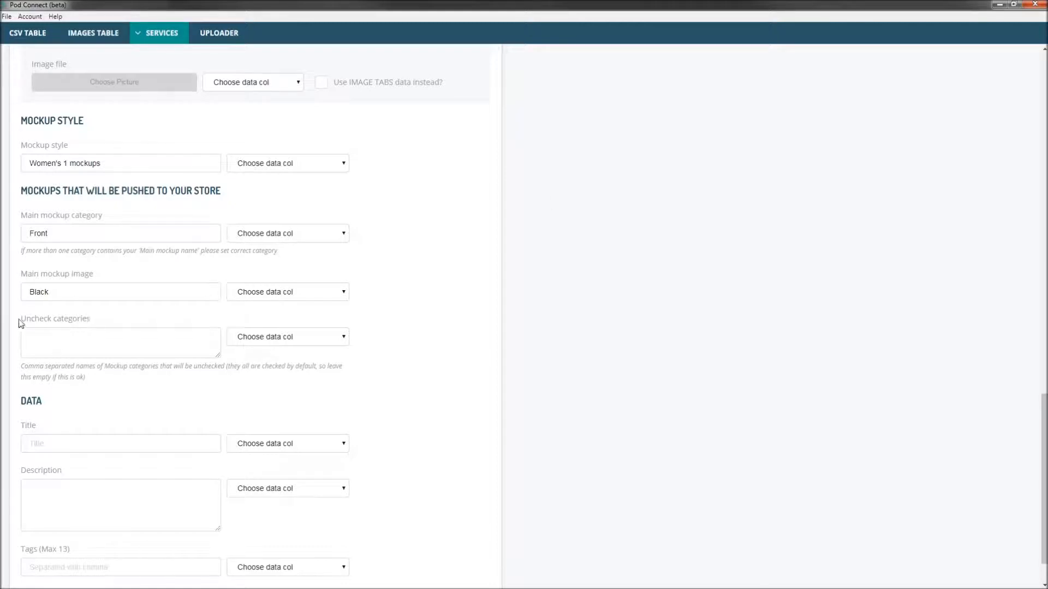
{"action": "left_click_drag", "start_coordinate": [1047, 109], "coordinate": [509, 53]}
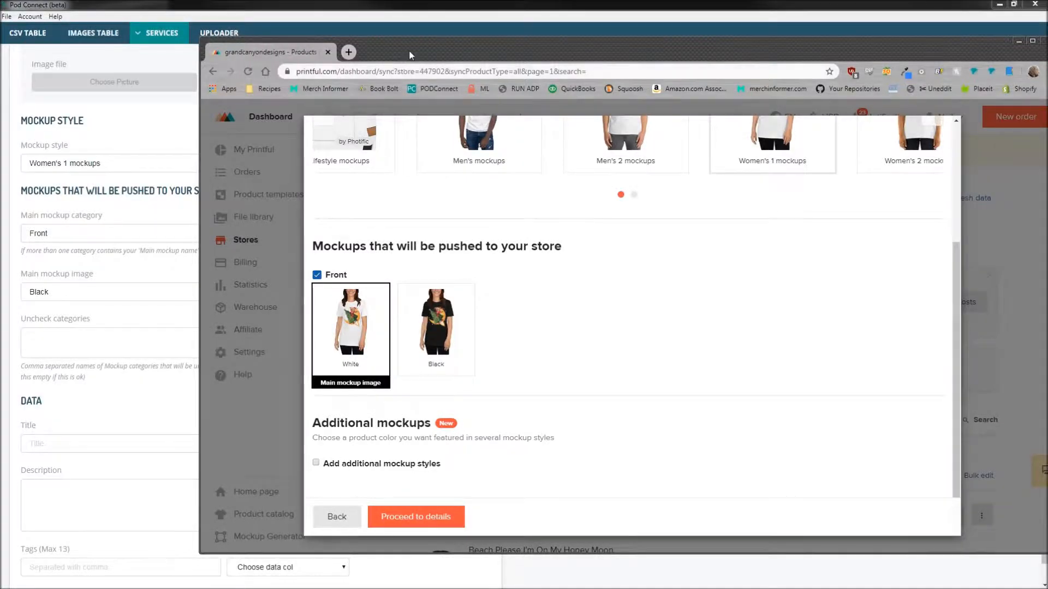
{"action": "left_click", "coordinate": [60, 333]}
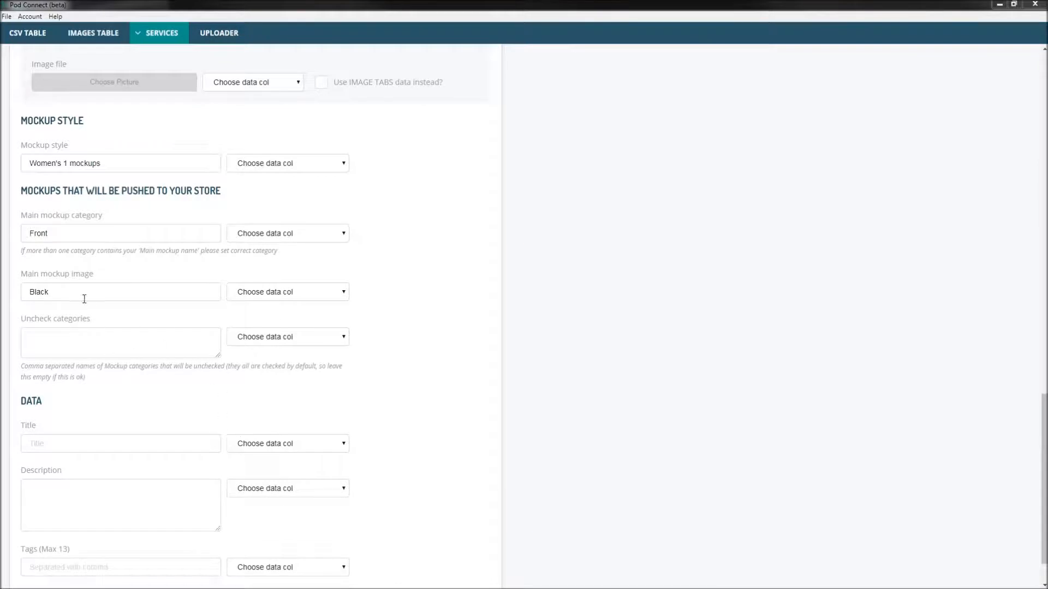
{"action": "left_click", "coordinate": [411, 314]}
Link the Title, Description and Tags fields of the Printful data section to the data columns of the same names
{"action": "scroll", "coordinate": [413, 319], "scroll_direction": "down", "scroll_amount": 1}
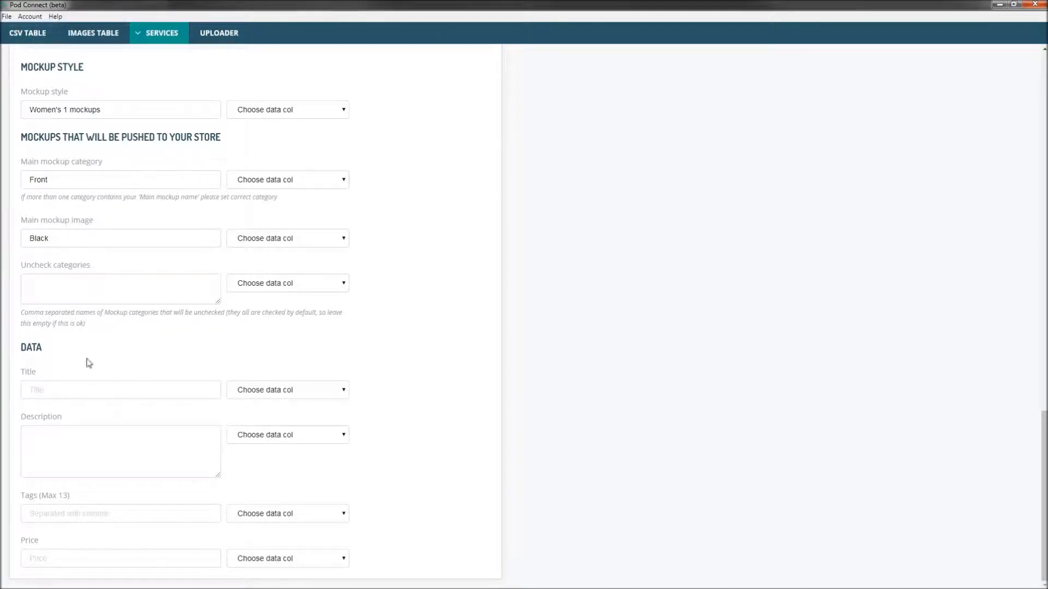
{"action": "left_click", "coordinate": [306, 391]}
{"action": "left_click", "coordinate": [251, 415]}
{"action": "left_click", "coordinate": [249, 436]}
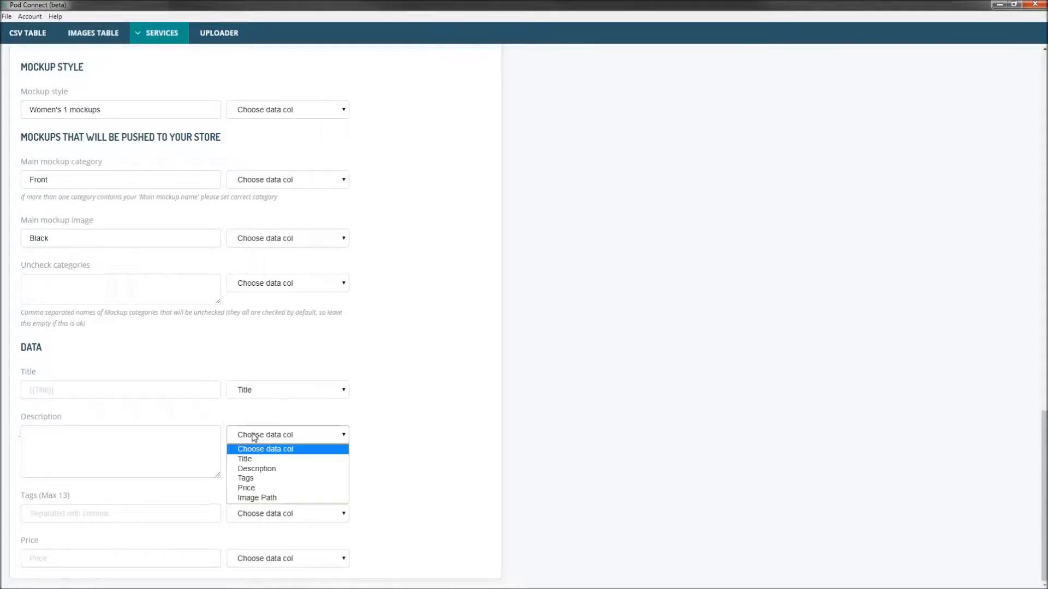
{"action": "left_click", "coordinate": [258, 470]}
{"action": "left_click", "coordinate": [257, 519]}
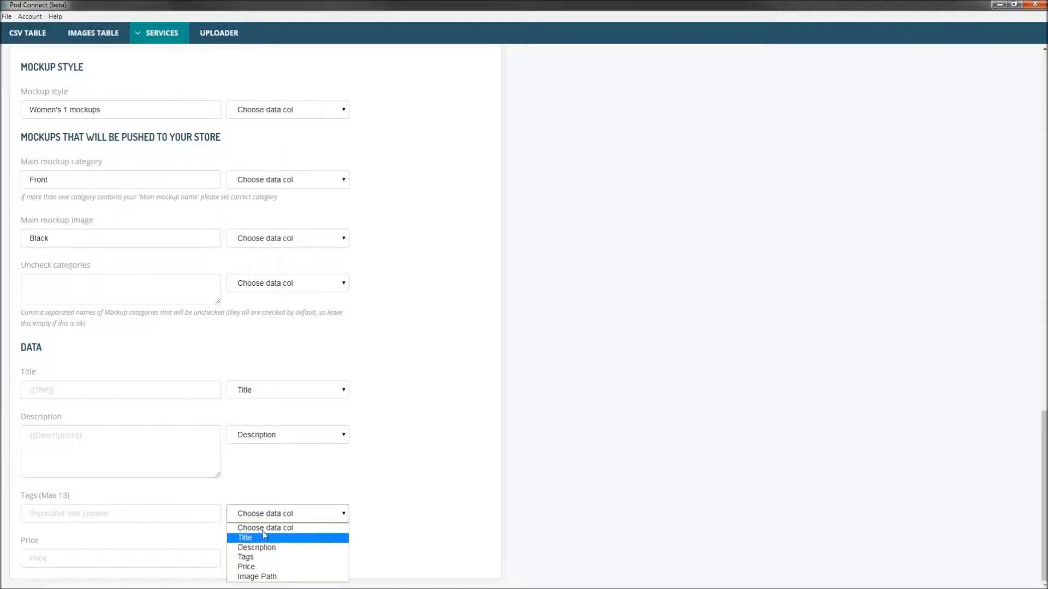
{"action": "left_click", "coordinate": [262, 561]}
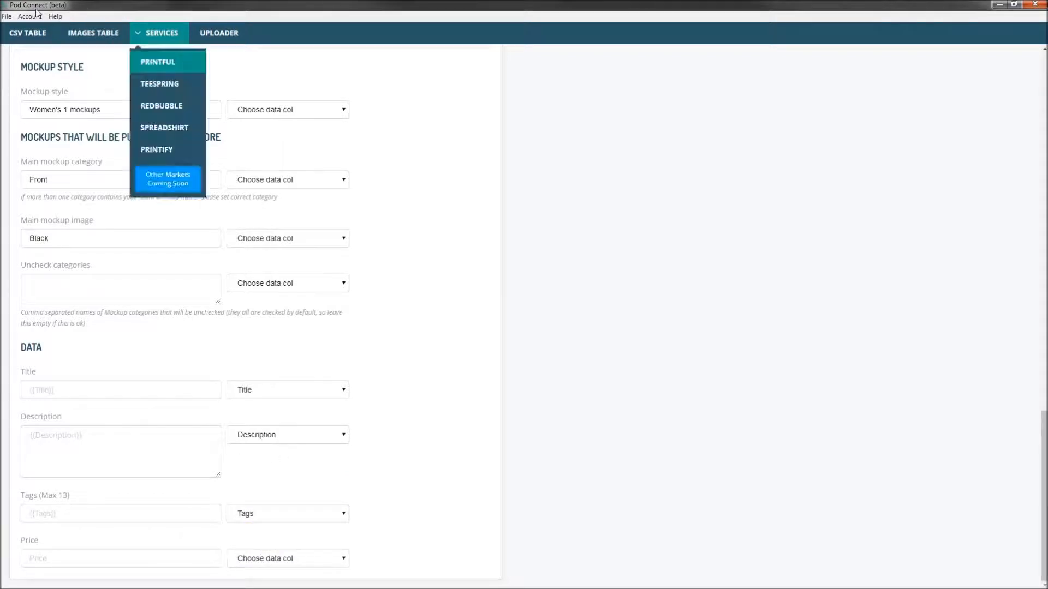
Check the columns in the CSV table, return to the Printful settings, and link the Price field to the Price column
{"action": "left_click", "coordinate": [30, 34]}
{"action": "mouse_move", "coordinate": [174, 36]}
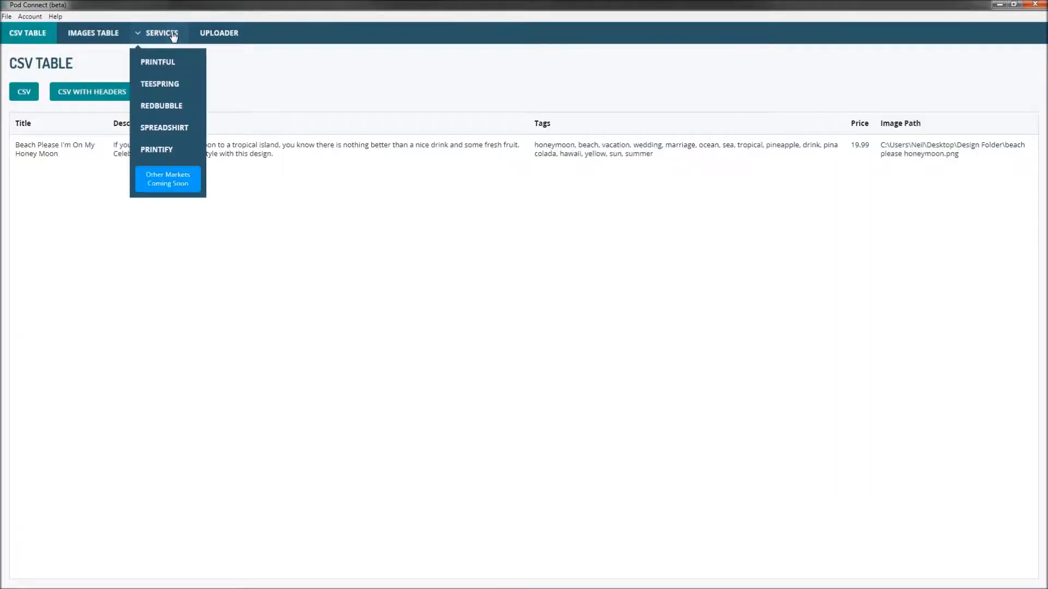
{"action": "left_click", "coordinate": [162, 62]}
{"action": "scroll", "coordinate": [269, 431], "scroll_direction": "down", "scroll_amount": 6}
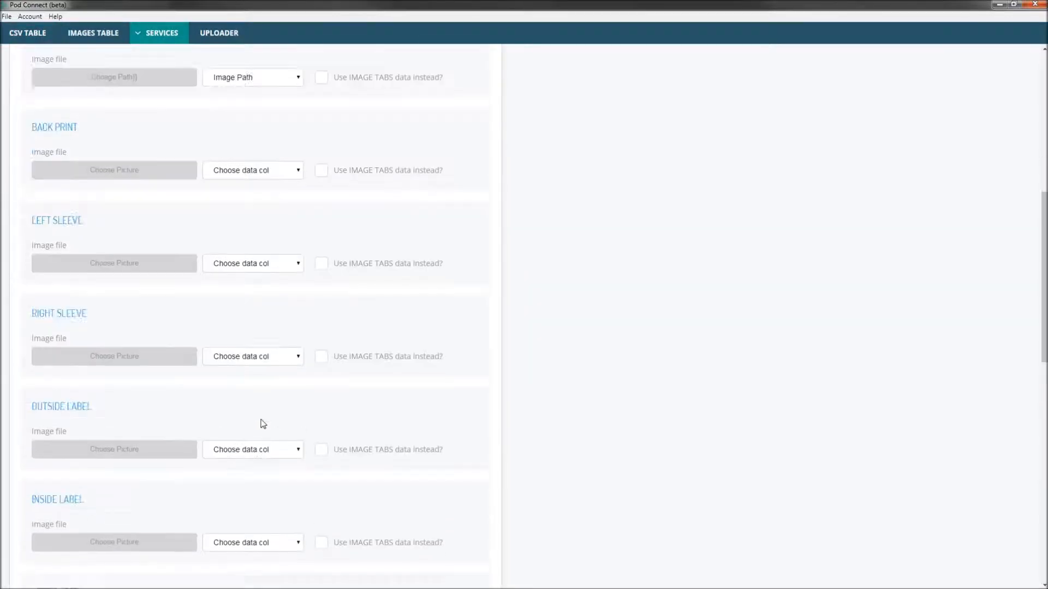
{"action": "scroll", "coordinate": [269, 430], "scroll_direction": "down", "scroll_amount": 10}
{"action": "left_click", "coordinate": [267, 563]}
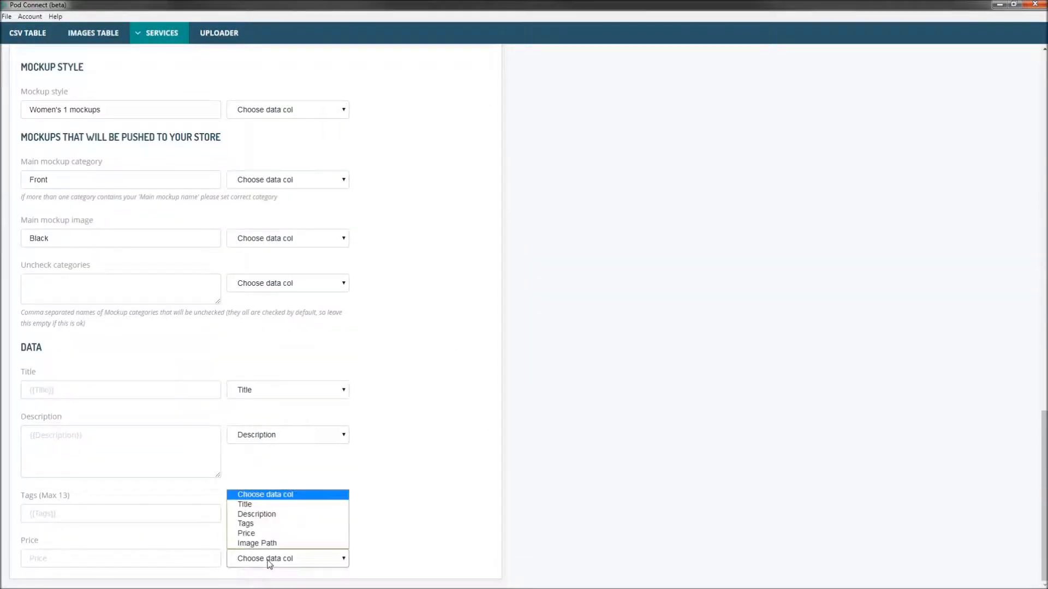
{"action": "left_click", "coordinate": [252, 534]}
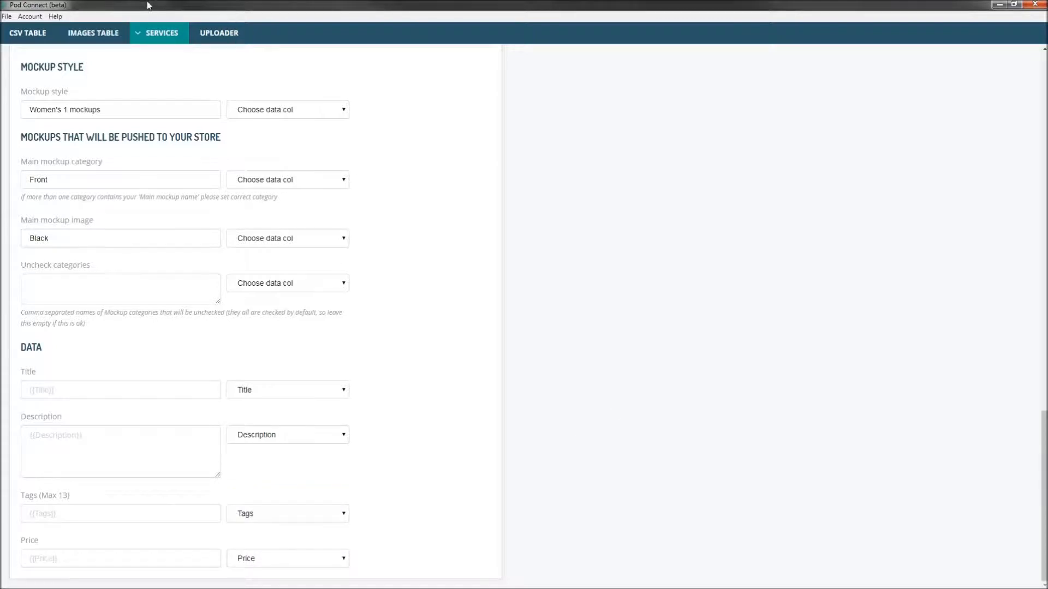
Open the Teespring service settings and link the product picture to the Image Path column
{"action": "left_click", "coordinate": [150, 34]}
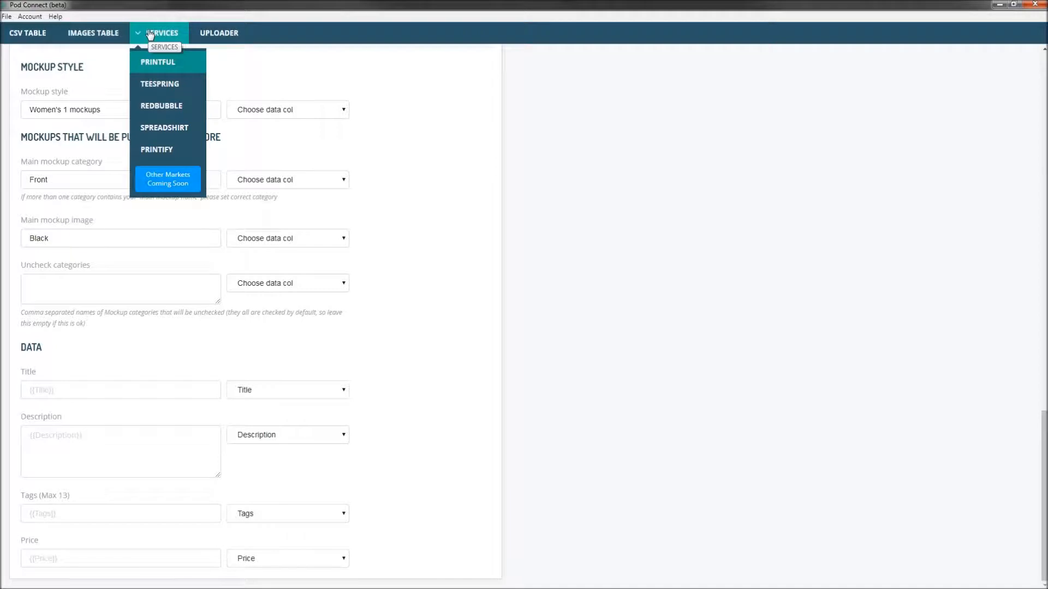
{"action": "left_click", "coordinate": [175, 83]}
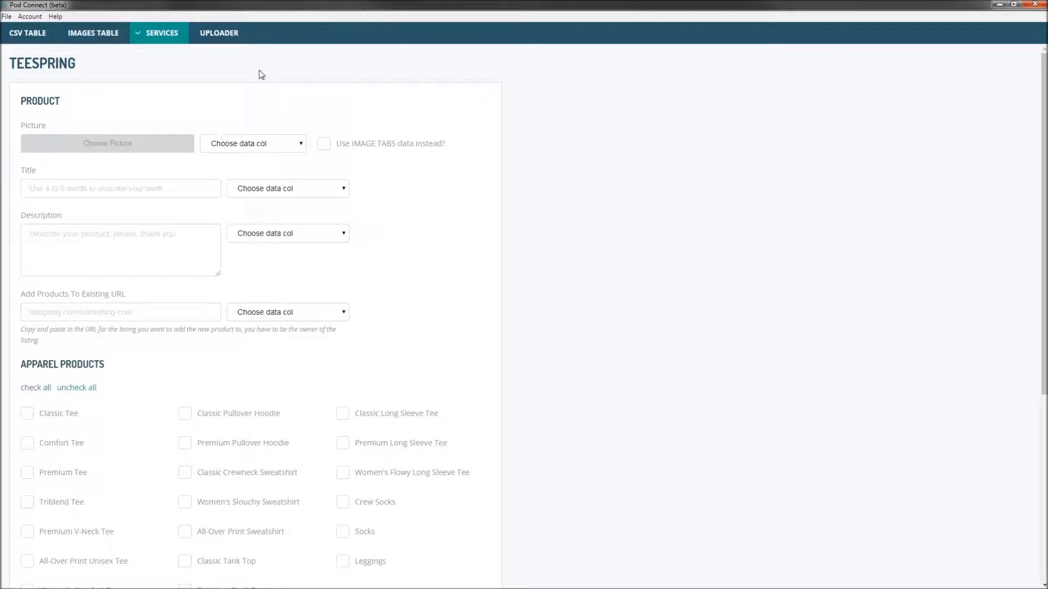
{"action": "left_click", "coordinate": [238, 143]}
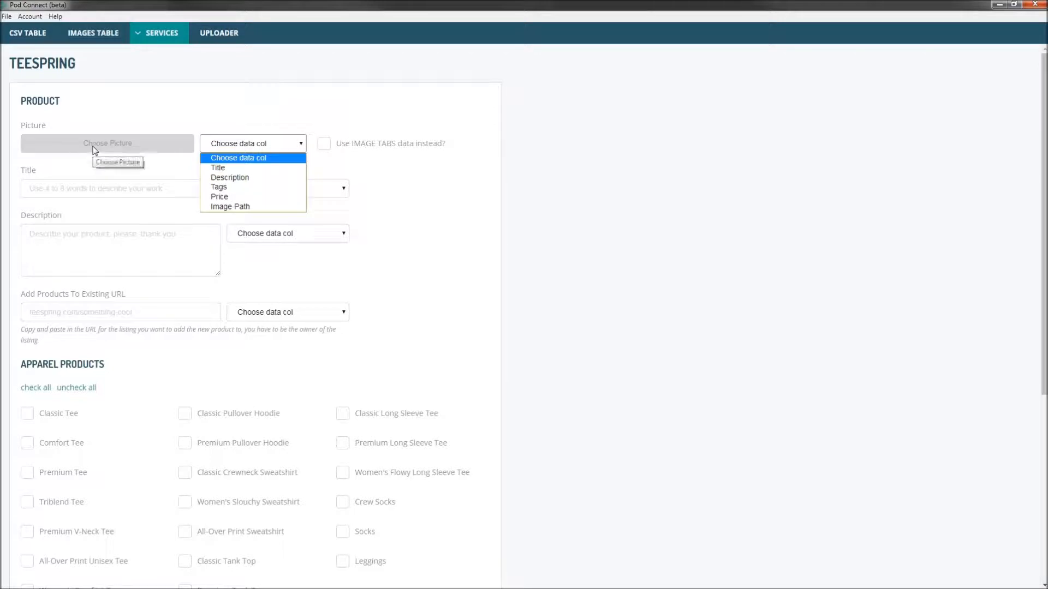
{"action": "left_click", "coordinate": [234, 207]}
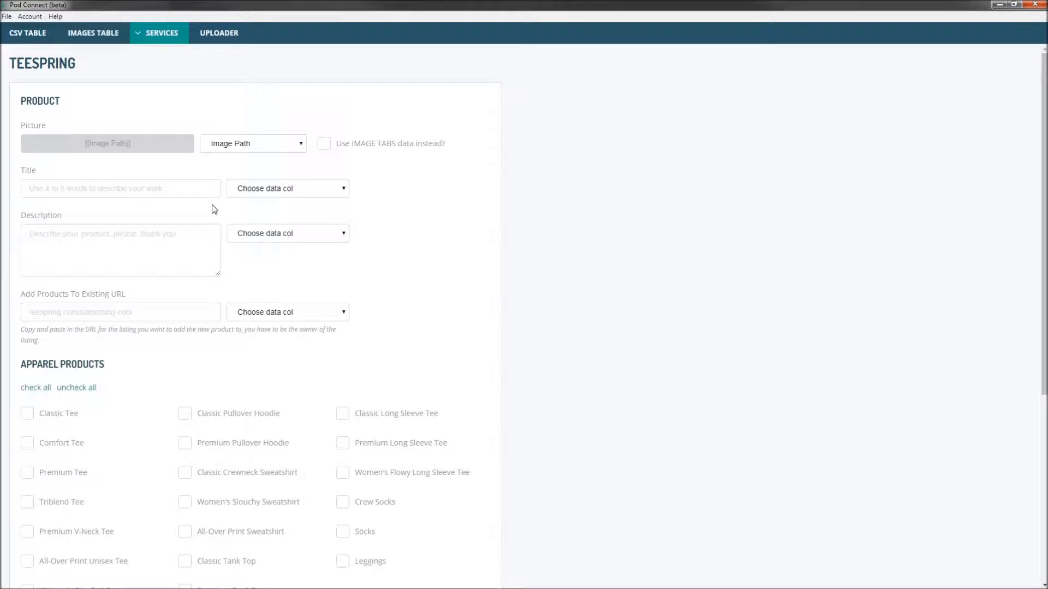
Link the Teespring product's title and description to the Title and Description data columns
{"action": "left_click", "coordinate": [273, 189]}
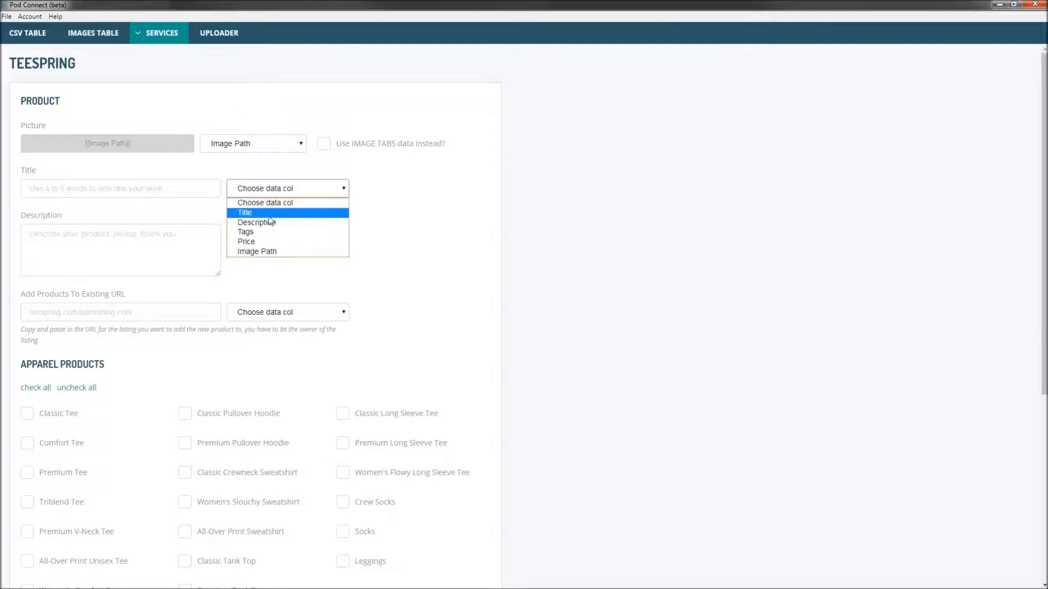
{"action": "left_click", "coordinate": [266, 214]}
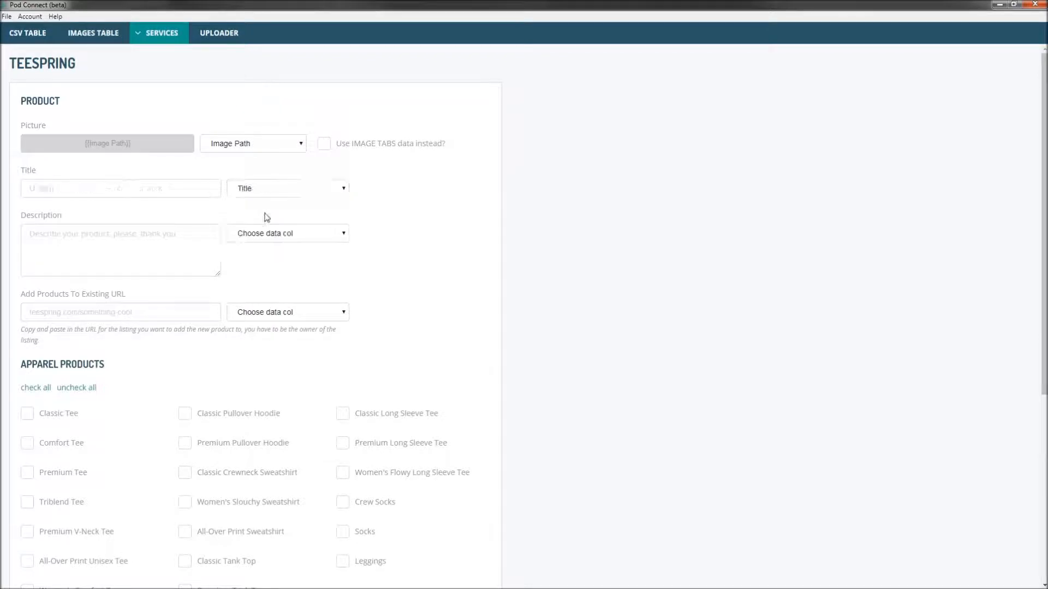
{"action": "left_click", "coordinate": [285, 233]}
{"action": "left_click", "coordinate": [257, 267]}
Review the Add Products To Existing URL option, leaving it empty, and select all apparel products for the Teespring listing
{"action": "scroll", "coordinate": [135, 223], "scroll_direction": "down", "scroll_amount": 2}
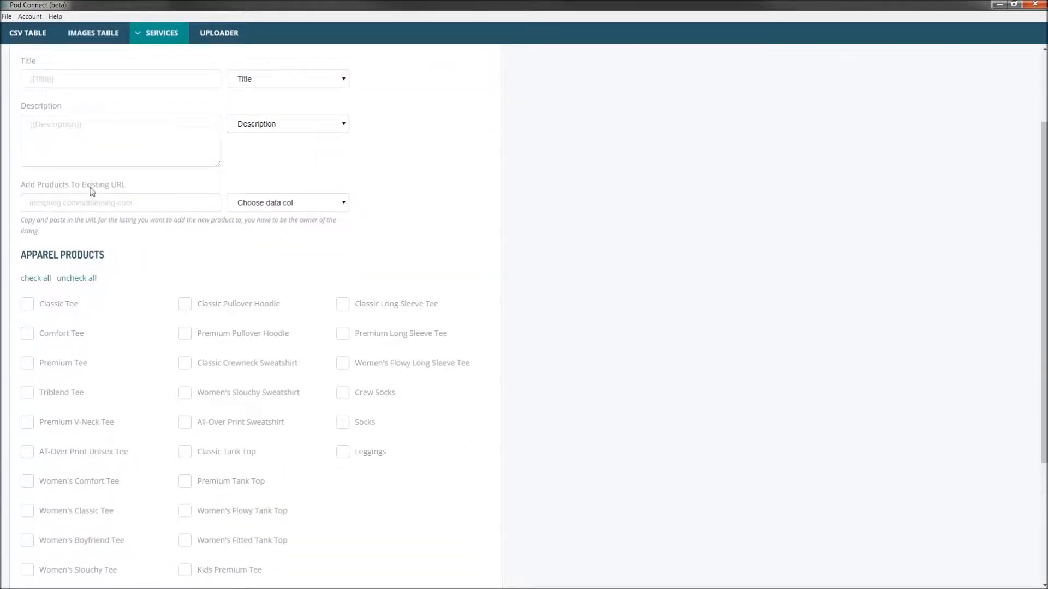
{"action": "left_click", "coordinate": [28, 186]}
{"action": "scroll", "coordinate": [85, 230], "scroll_direction": "up", "scroll_amount": 2}
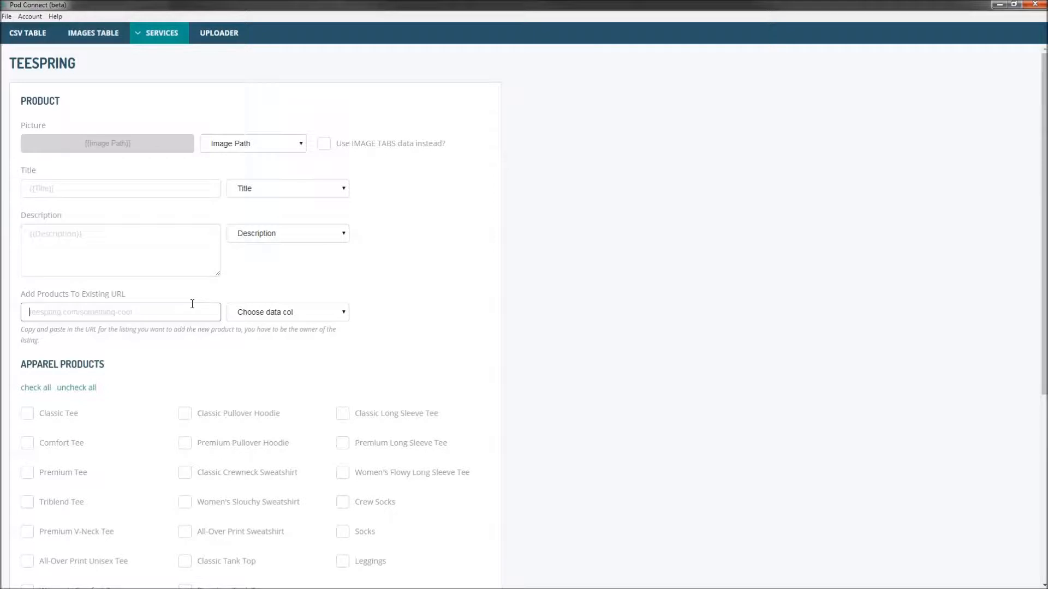
{"action": "scroll", "coordinate": [290, 349], "scroll_direction": "down", "scroll_amount": 4}
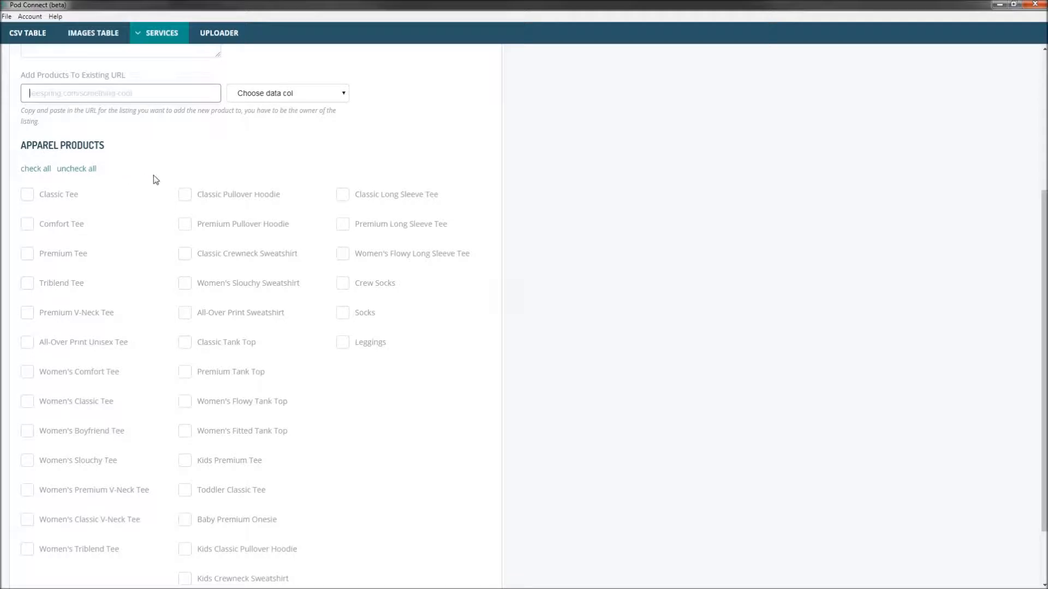
{"action": "scroll", "coordinate": [200, 241], "scroll_direction": "down", "scroll_amount": 1}
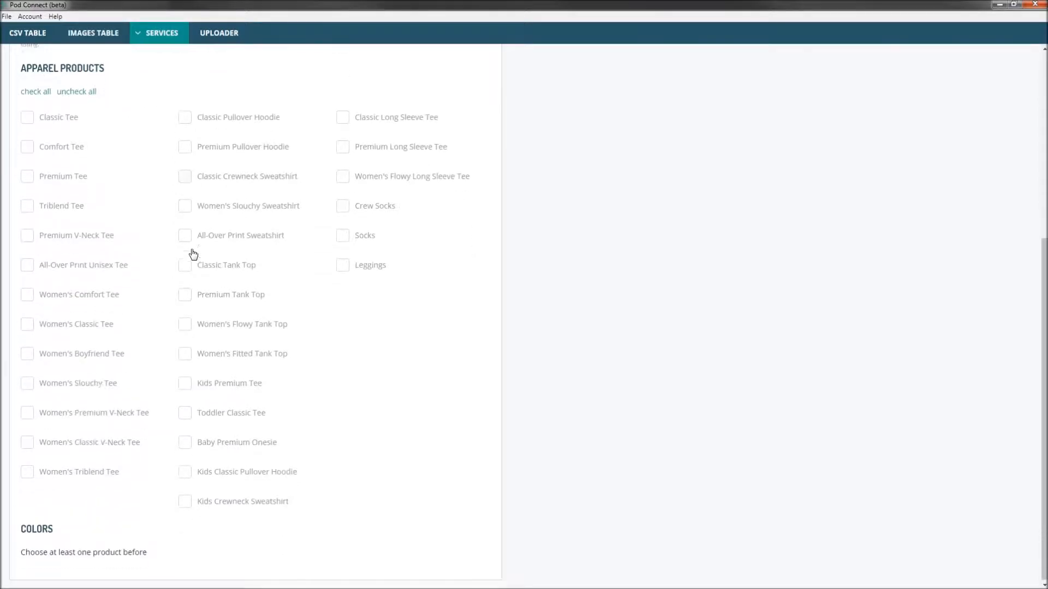
{"action": "scroll", "coordinate": [213, 369], "scroll_direction": "up", "scroll_amount": 3}
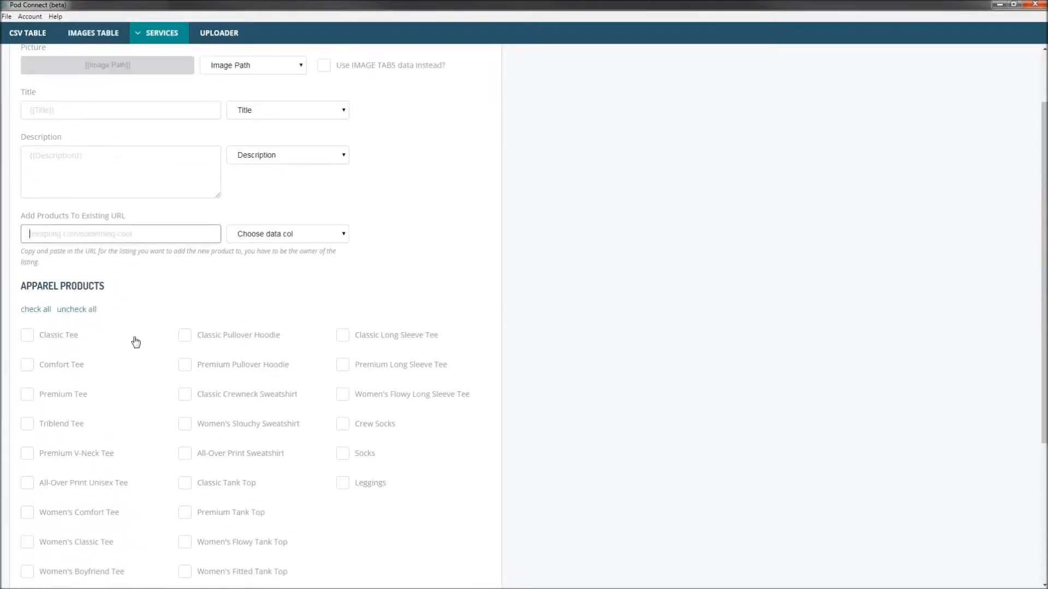
{"action": "left_click", "coordinate": [36, 310]}
{"action": "scroll", "coordinate": [273, 356], "scroll_direction": "down", "scroll_amount": 9}
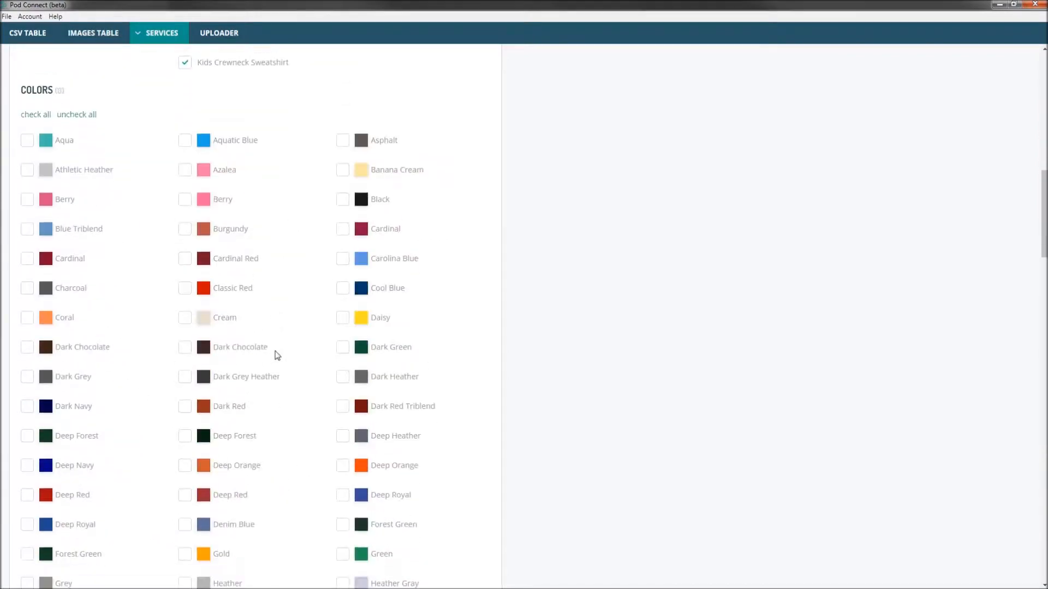
Clear all selected Teespring apparel products and choose only the Classic Tee and Classic Tank Top
{"action": "scroll", "coordinate": [157, 323], "scroll_direction": "up", "scroll_amount": 6}
{"action": "scroll", "coordinate": [49, 180], "scroll_direction": "up", "scroll_amount": 2}
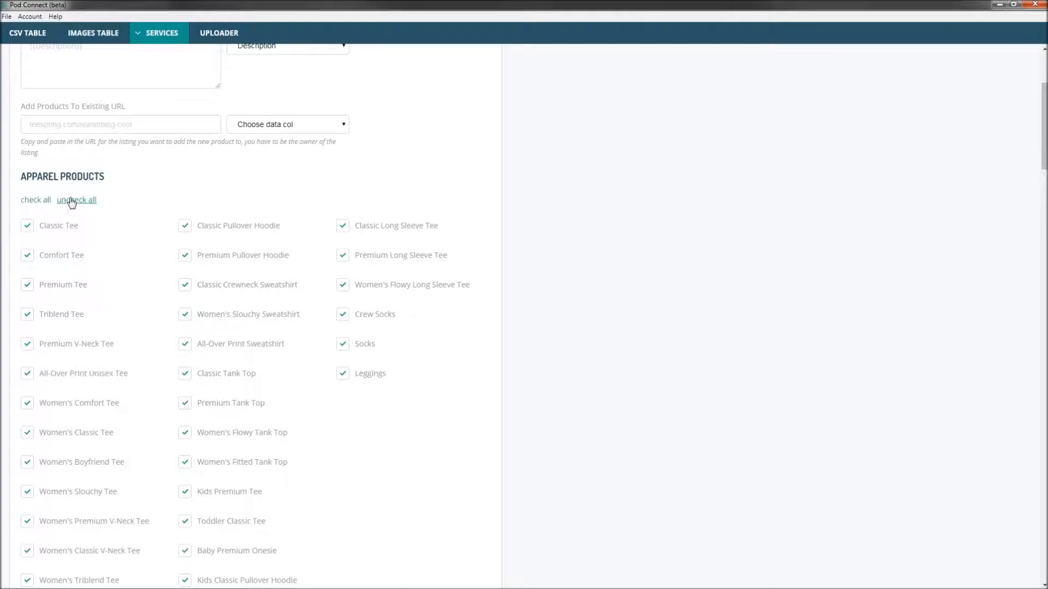
{"action": "left_click", "coordinate": [70, 201]}
{"action": "left_click", "coordinate": [29, 227]}
{"action": "left_click", "coordinate": [189, 375]}
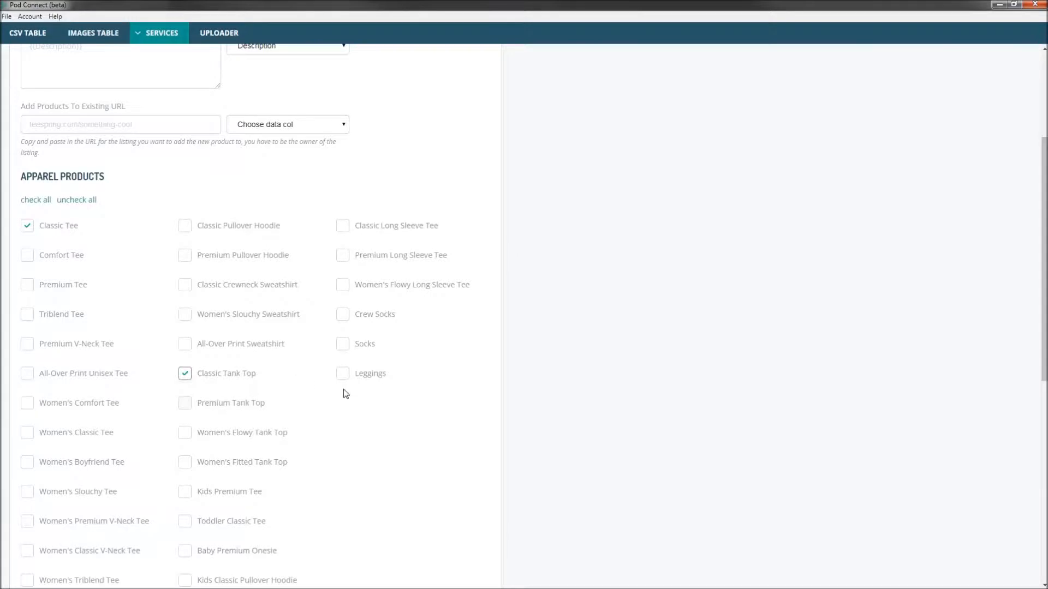
Select the colors Black, Carolina Blue, Deep Red, Smoke Gray and Charcoal for the Teespring products
{"action": "scroll", "coordinate": [339, 404], "scroll_direction": "down", "scroll_amount": 8}
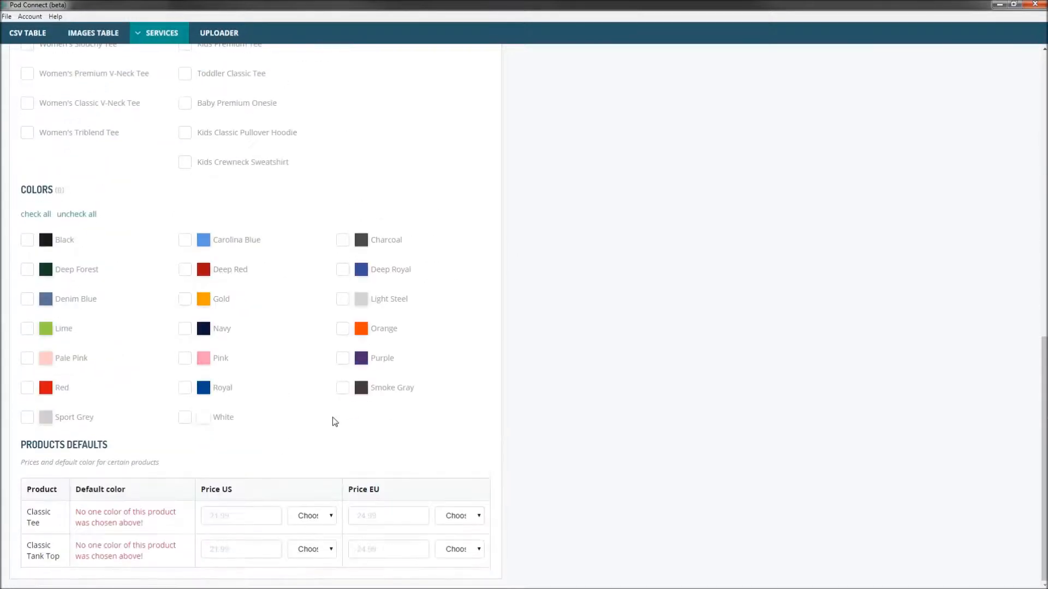
{"action": "left_click", "coordinate": [25, 239]}
{"action": "left_click", "coordinate": [184, 240]}
{"action": "left_click", "coordinate": [185, 269]}
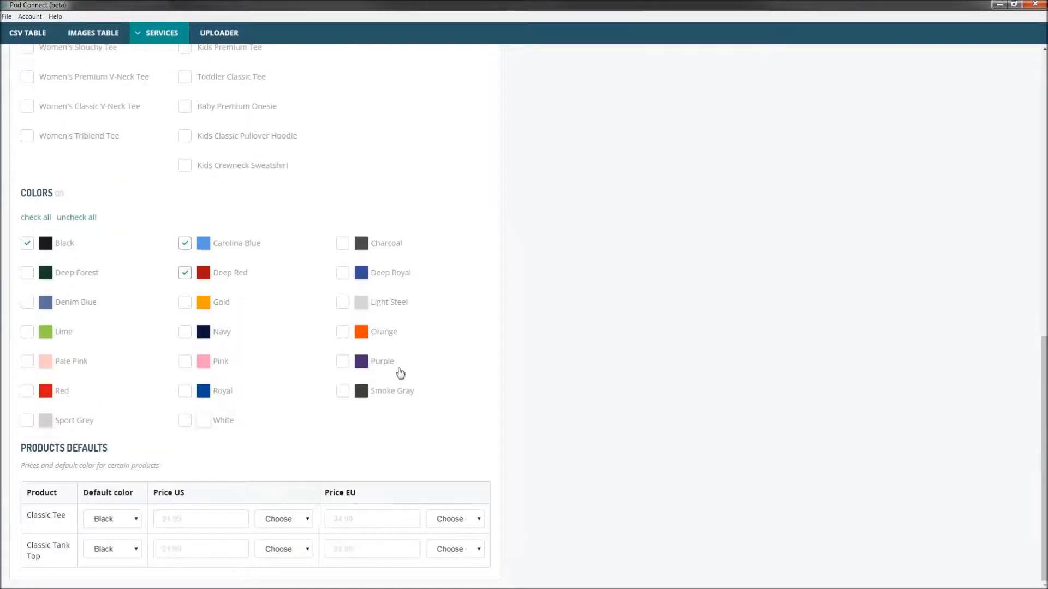
{"action": "left_click", "coordinate": [342, 387]}
{"action": "left_click", "coordinate": [344, 243]}
Review the default color choices for the Classic Tee and Classic Tank Top, keeping Black, and check the US price field
{"action": "left_click", "coordinate": [108, 523]}
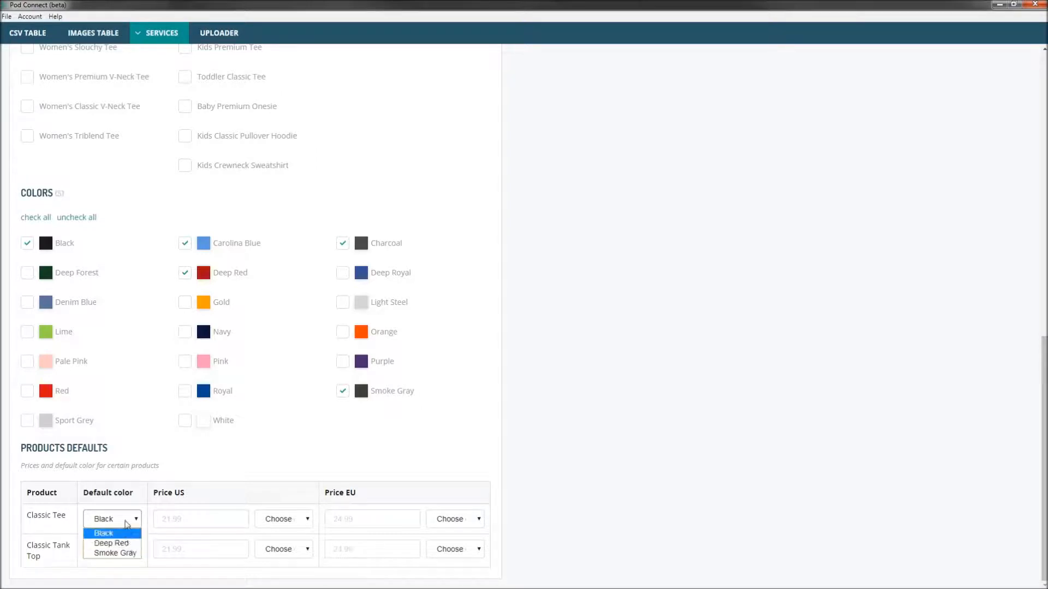
{"action": "left_click", "coordinate": [140, 494]}
{"action": "left_click", "coordinate": [131, 548]}
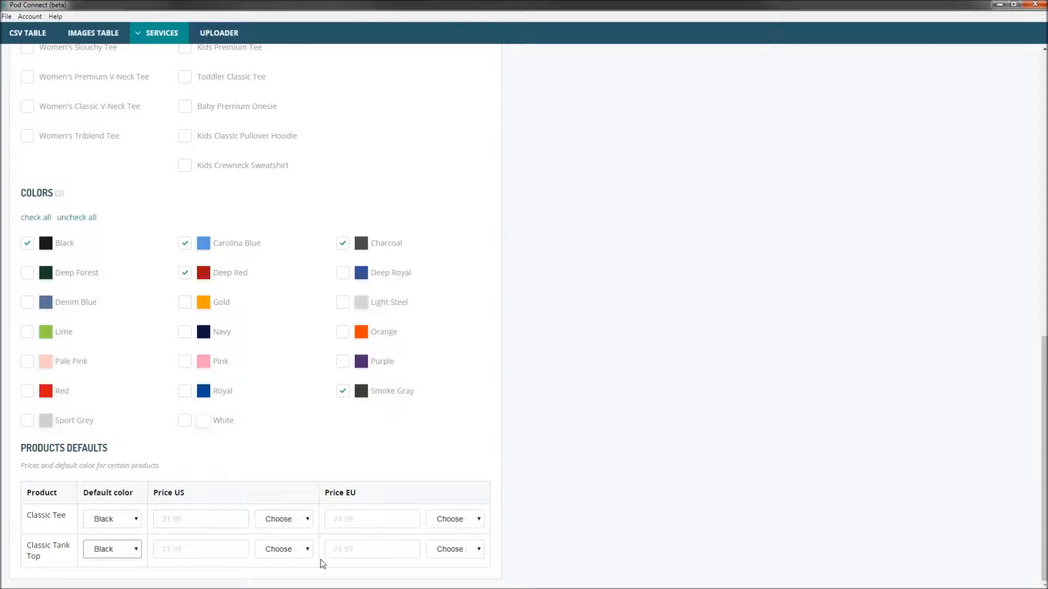
{"action": "left_click", "coordinate": [198, 518]}
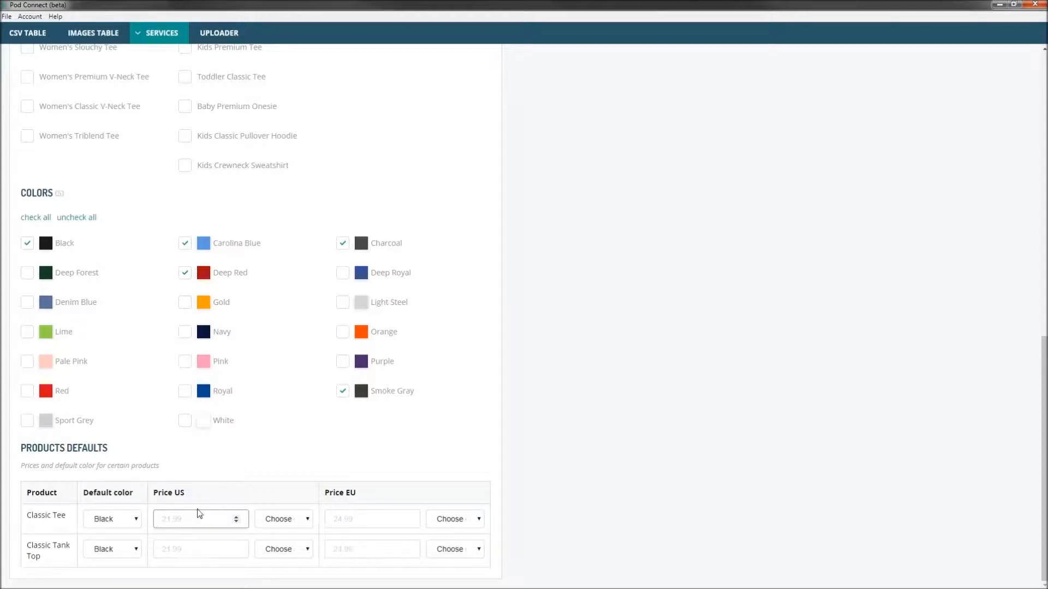
Open the Redbubble service settings and link the product picture to the Image Path column
{"action": "mouse_move", "coordinate": [164, 36]}
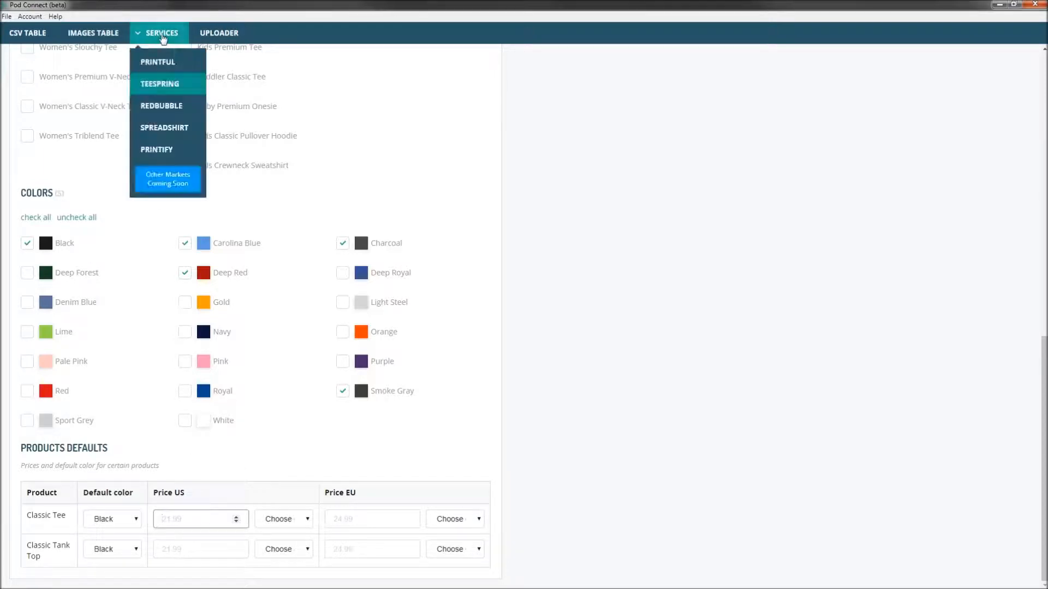
{"action": "left_click", "coordinate": [174, 110]}
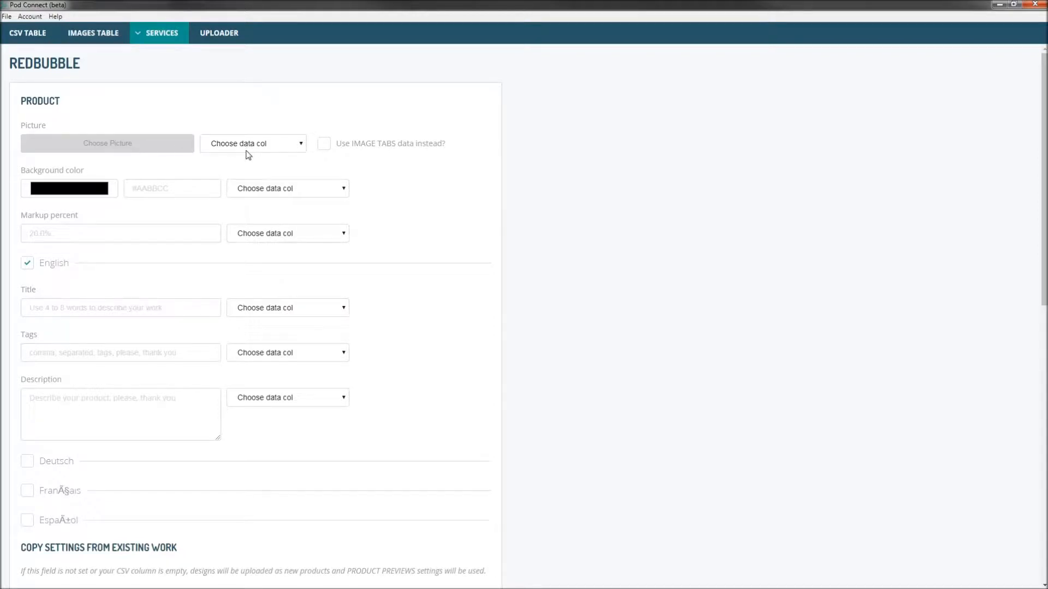
{"action": "left_click", "coordinate": [213, 147]}
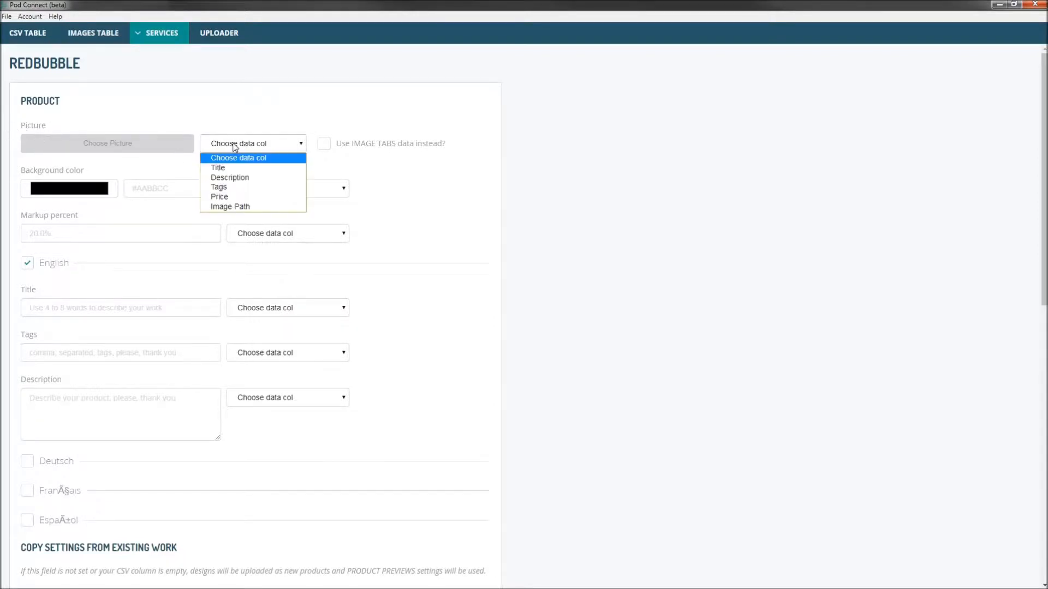
{"action": "left_click", "coordinate": [246, 207]}
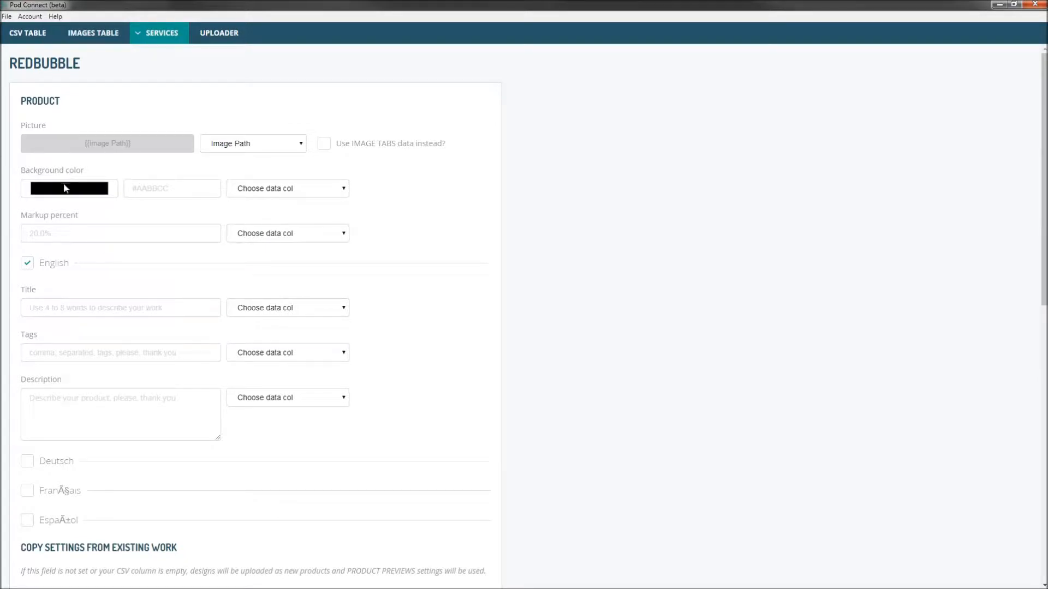
Keep black as the Redbubble background color and review its hex code and data column options
{"action": "left_click", "coordinate": [89, 187]}
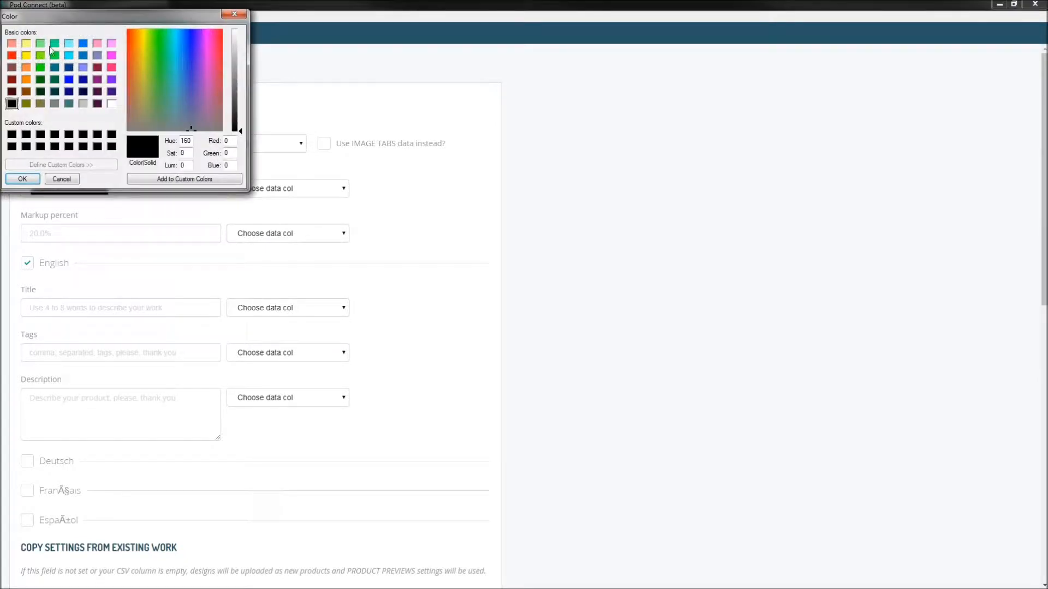
{"action": "left_click", "coordinate": [22, 179]}
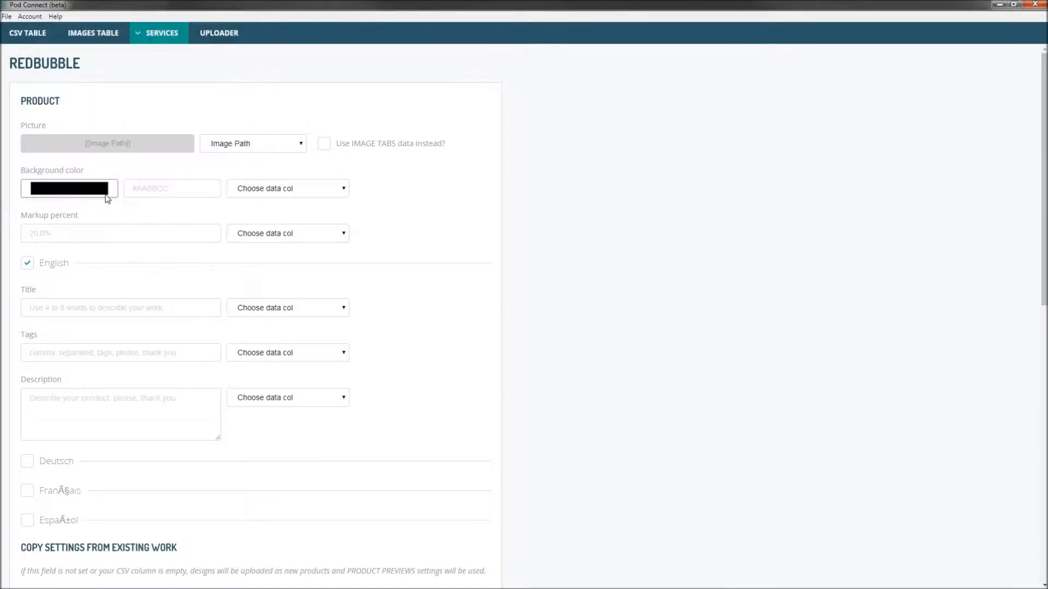
{"action": "left_click", "coordinate": [142, 186]}
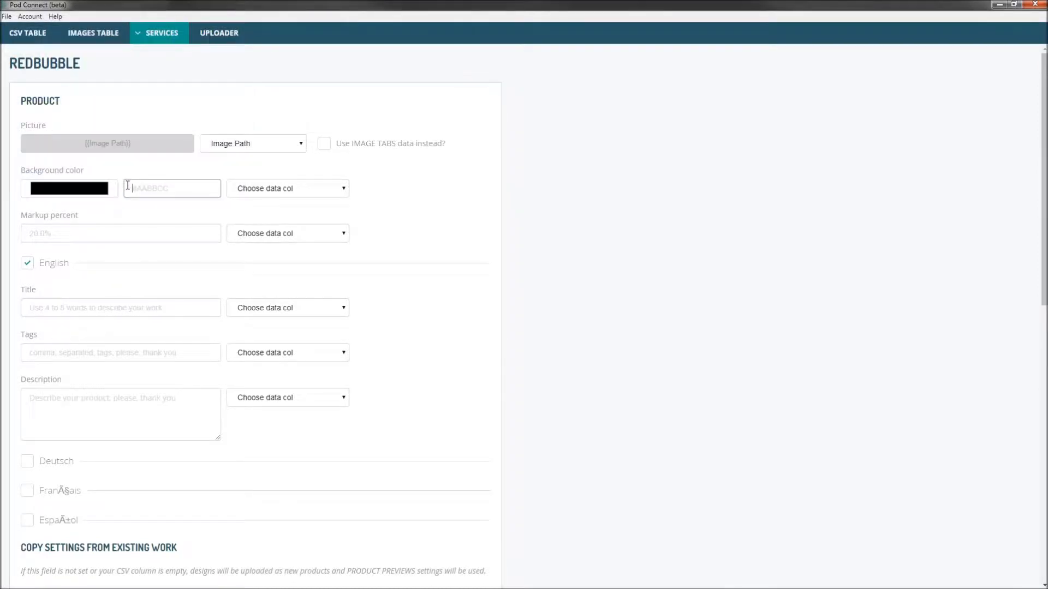
{"action": "left_click", "coordinate": [266, 191]}
{"action": "left_click", "coordinate": [392, 205]}
Set the Redbubble markup percent to 40 and keep the English listing section enabled
{"action": "left_click", "coordinate": [98, 238]}
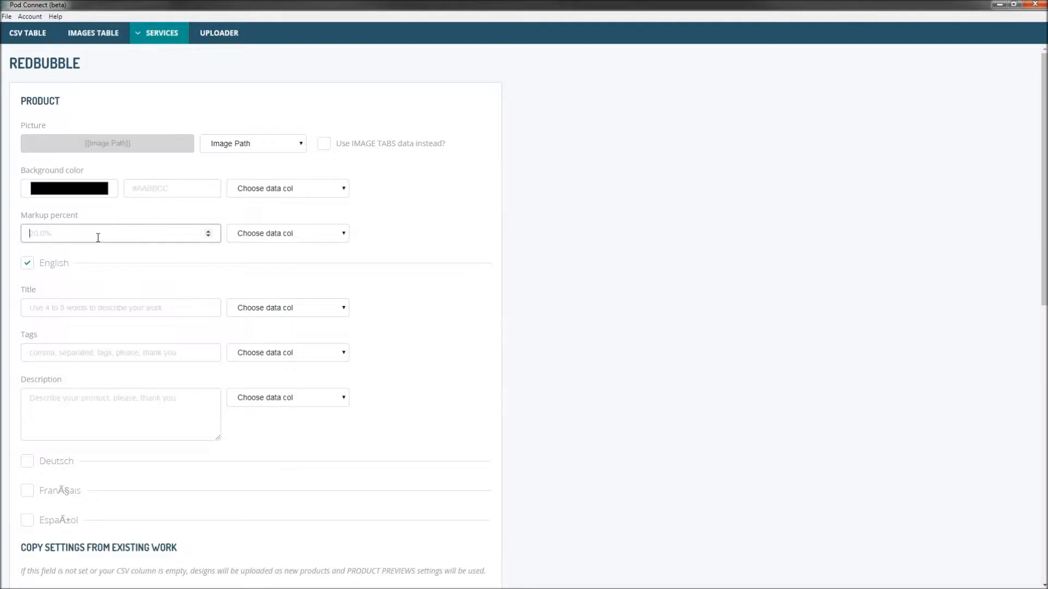
{"action": "type", "text": "40"}
{"action": "left_click", "coordinate": [27, 263]}
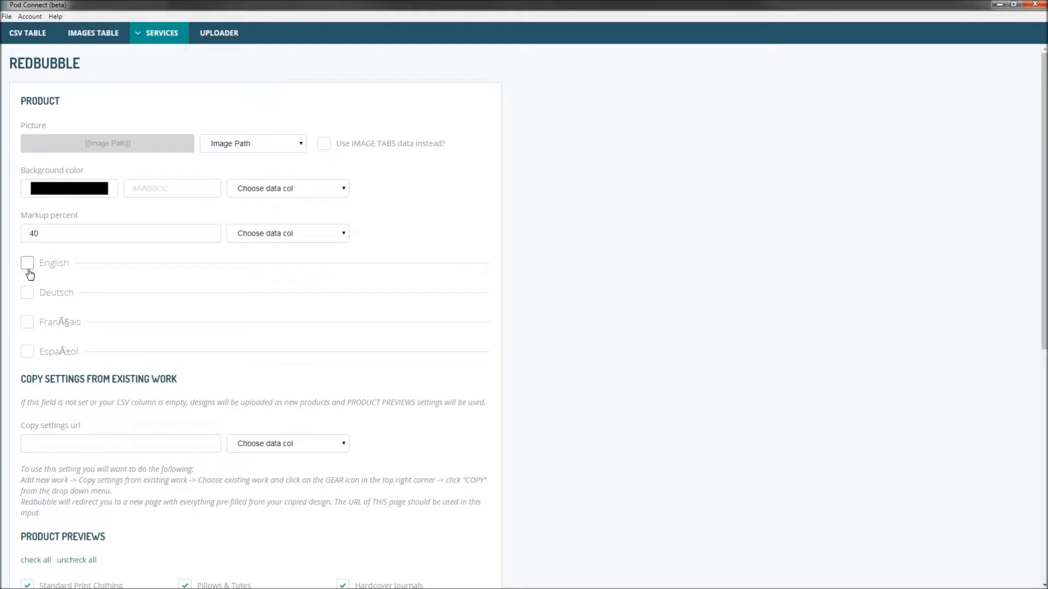
{"action": "left_click", "coordinate": [26, 268]}
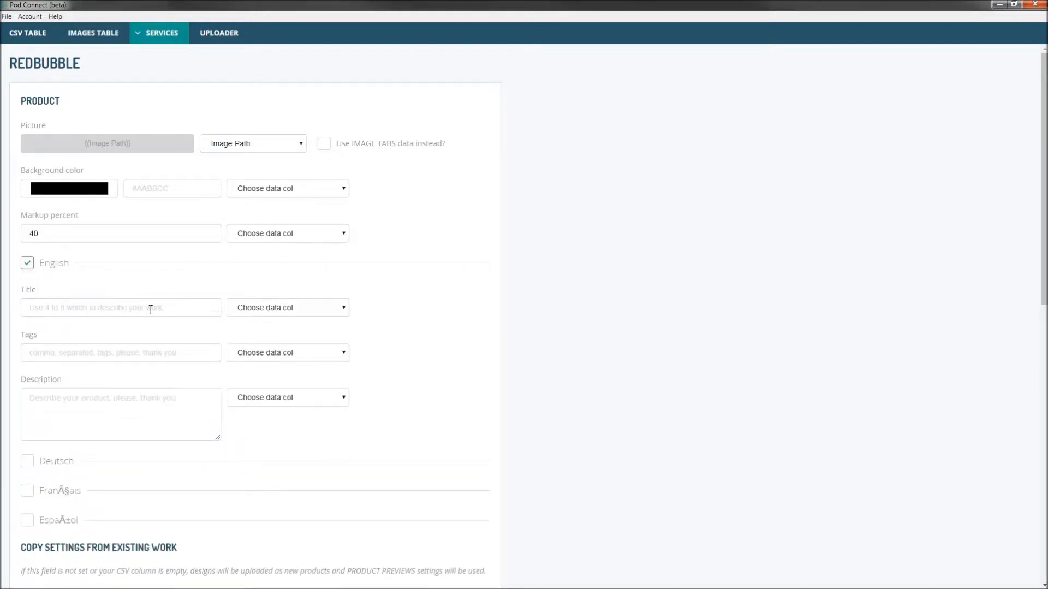
Link the English title, tags and description of the Redbubble product to the Title, Tags and Description columns
{"action": "scroll", "coordinate": [152, 293], "scroll_direction": "down", "scroll_amount": 2}
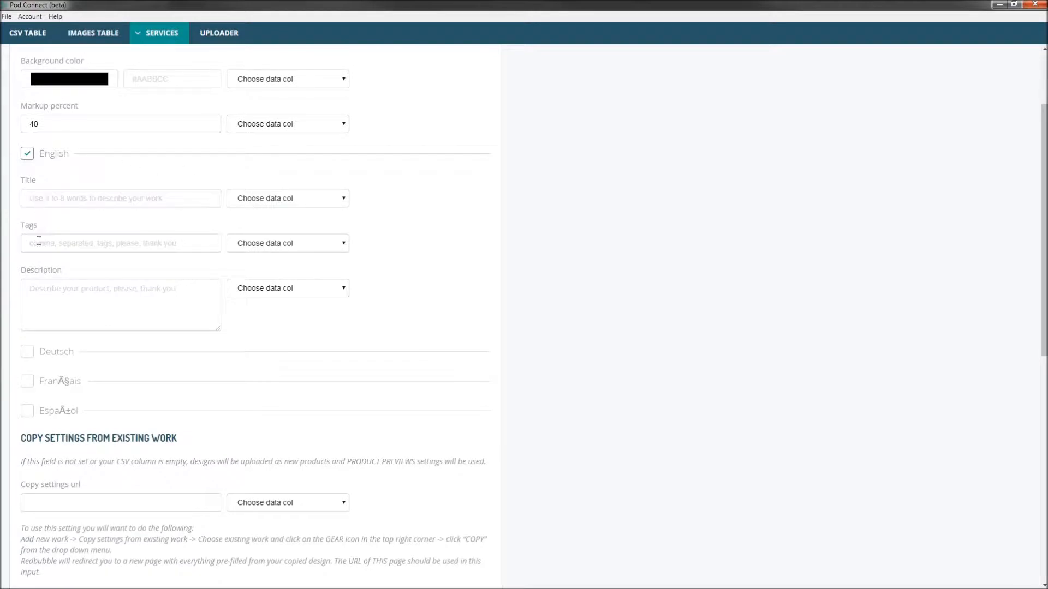
{"action": "left_click", "coordinate": [284, 199]}
{"action": "left_click", "coordinate": [266, 222]}
{"action": "left_click", "coordinate": [271, 247]}
{"action": "left_click", "coordinate": [275, 287]}
{"action": "left_click", "coordinate": [275, 293]}
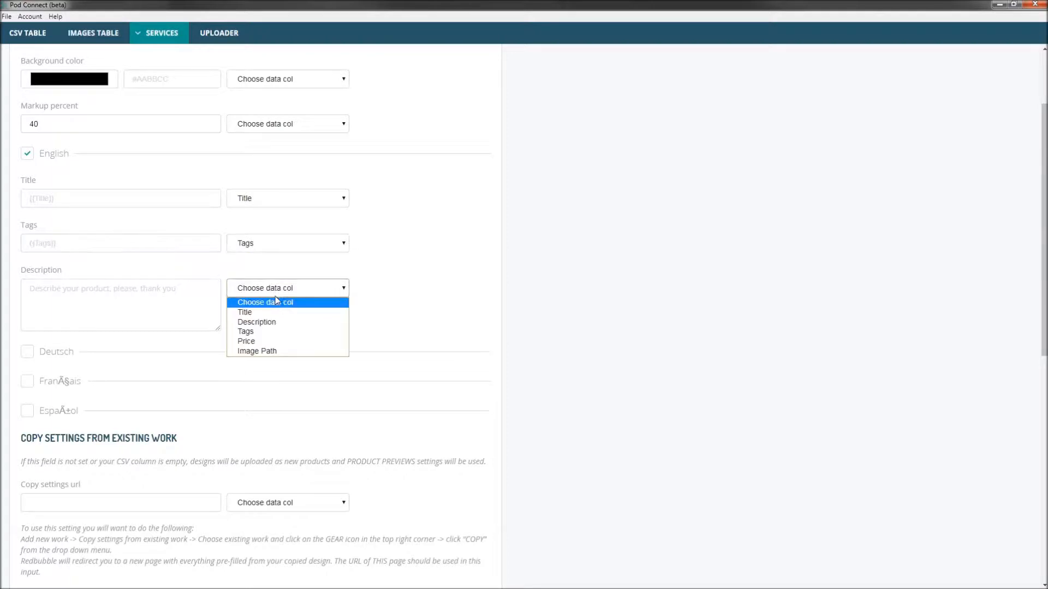
{"action": "left_click", "coordinate": [270, 322]}
Switch to the Redbubble portfolio in the browser, open the Beach Please work for editing, and review its details and product previews
{"action": "scroll", "coordinate": [277, 311], "scroll_direction": "down", "scroll_amount": 4}
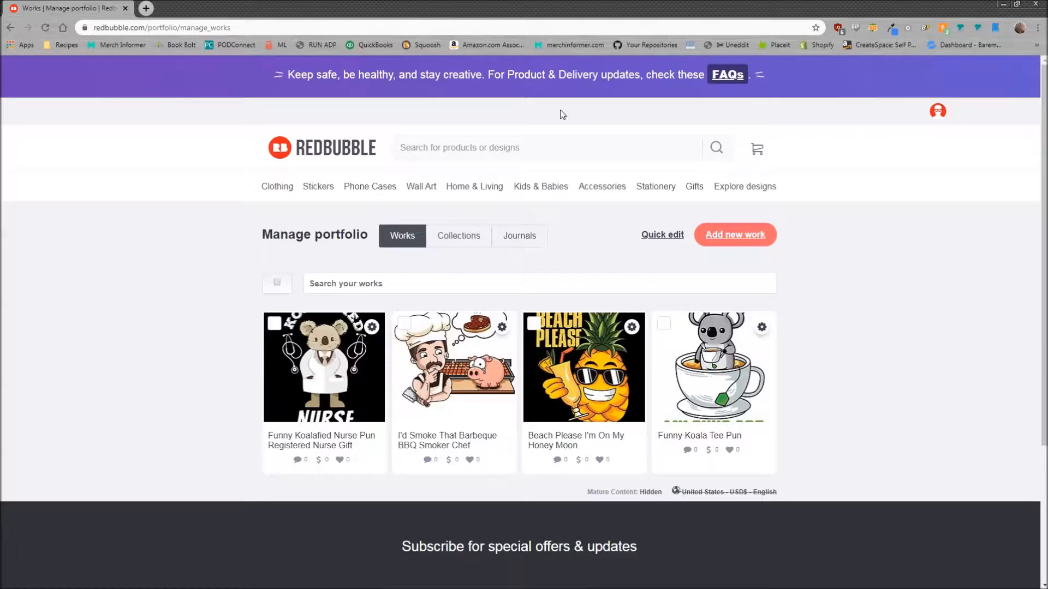
{"action": "left_click", "coordinate": [631, 327]}
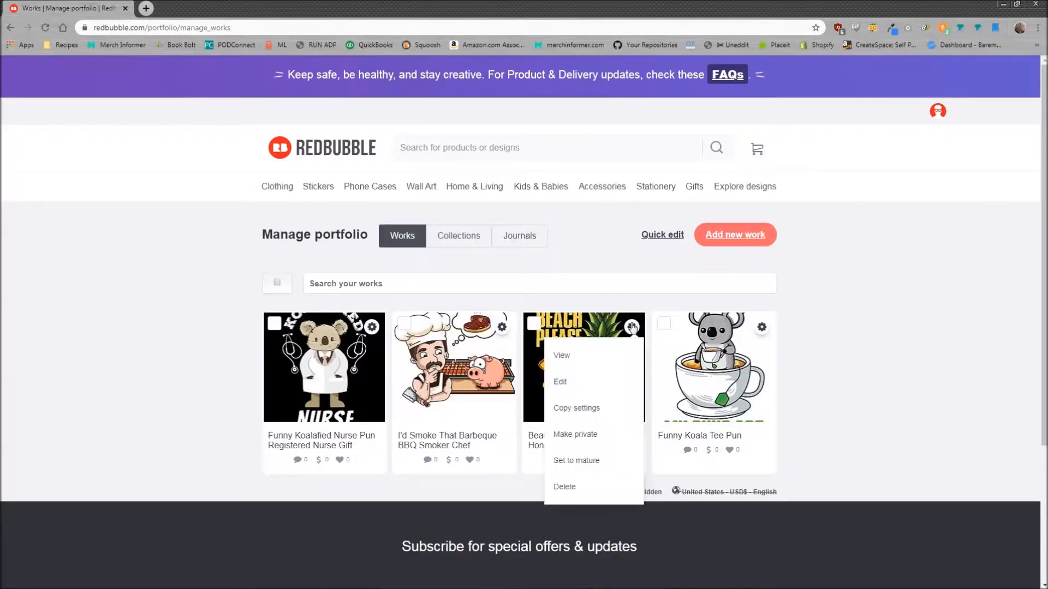
{"action": "left_click", "coordinate": [582, 383]}
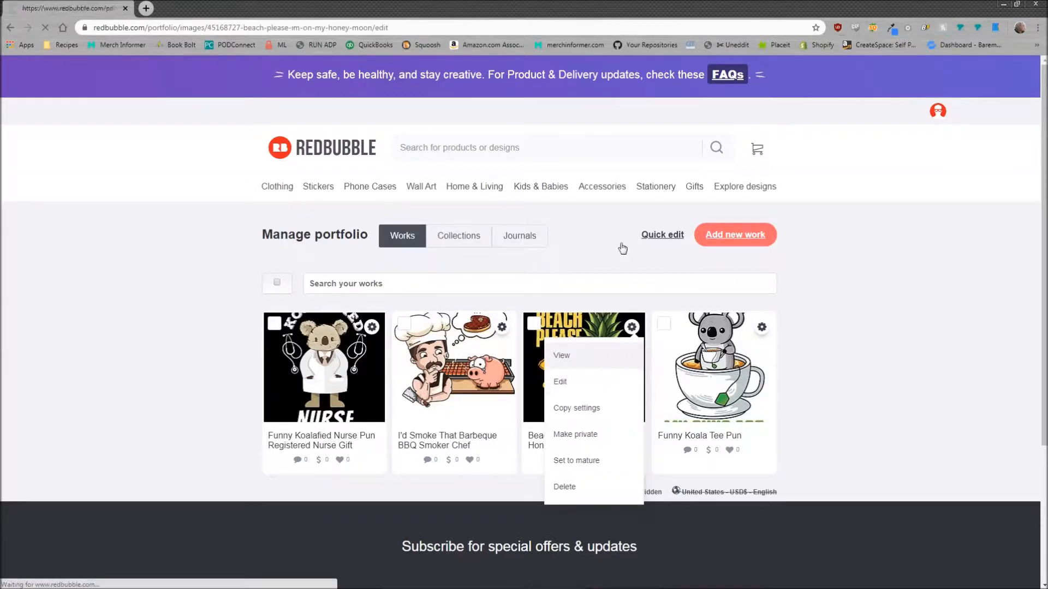
{"action": "scroll", "coordinate": [584, 246], "scroll_direction": "down", "scroll_amount": 10}
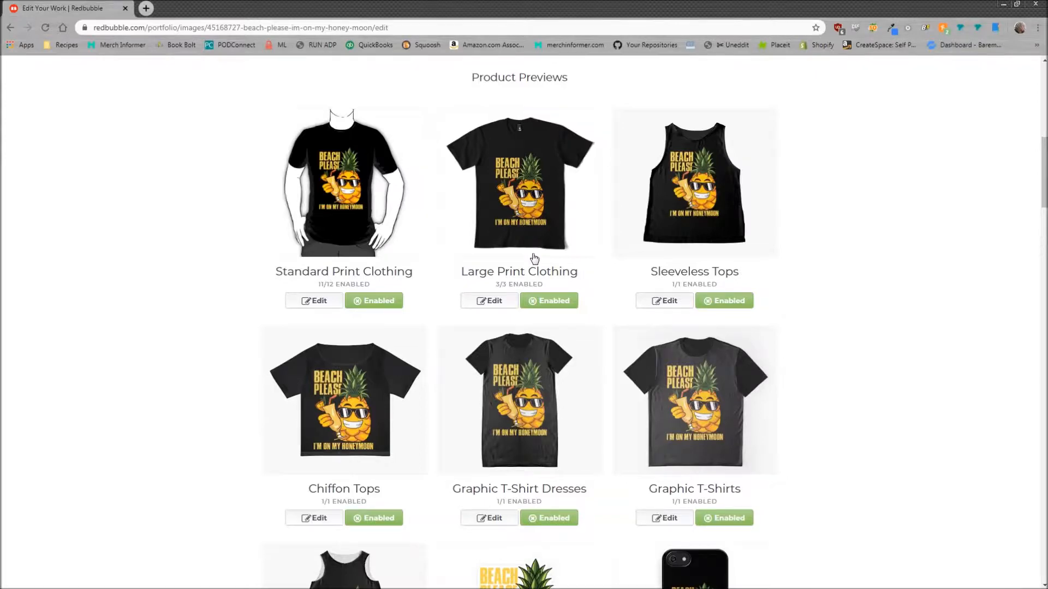
{"action": "scroll", "coordinate": [534, 258], "scroll_direction": "up", "scroll_amount": 7}
{"action": "scroll", "coordinate": [534, 258], "scroll_direction": "down", "scroll_amount": 7}
{"action": "scroll", "coordinate": [516, 383], "scroll_direction": "up", "scroll_amount": 10}
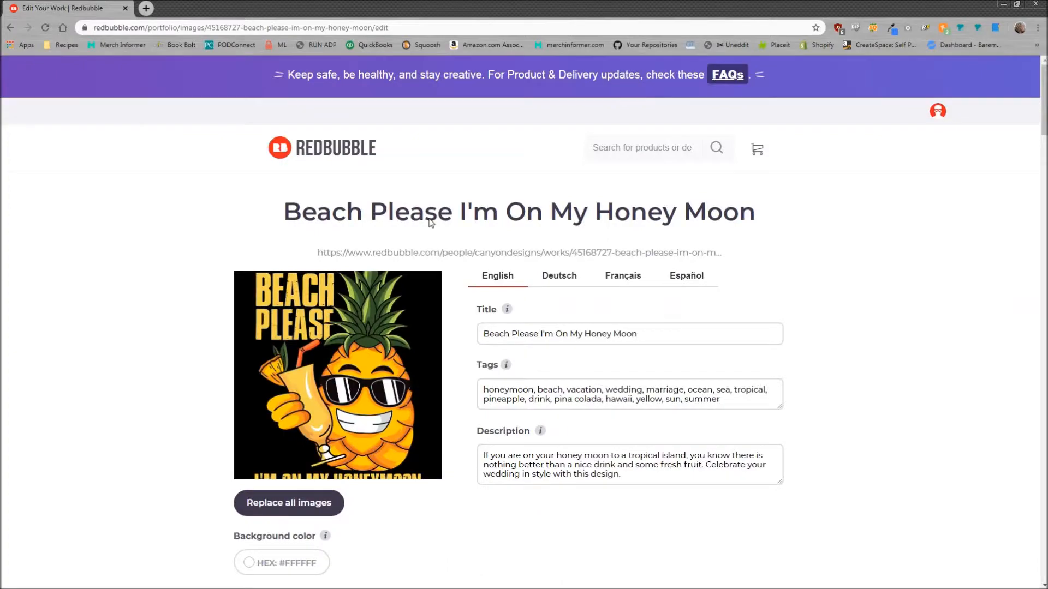
Open the Copy settings page of the Beach Please work from the Redbubble portfolio and copy the page's URL
{"action": "key", "text": "alt+Tab"}
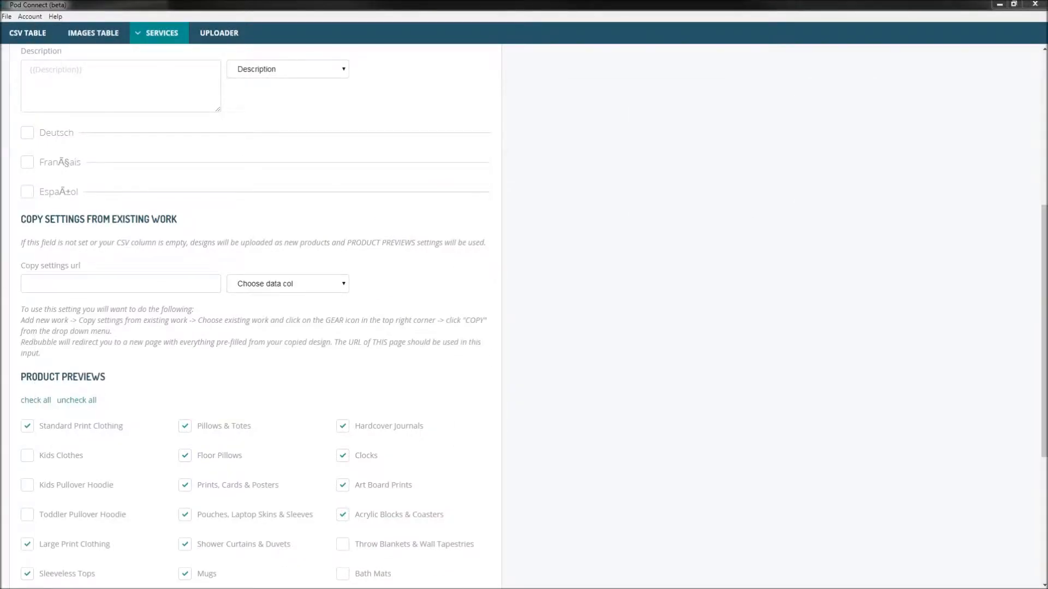
{"action": "key", "text": "alt+Tab"}
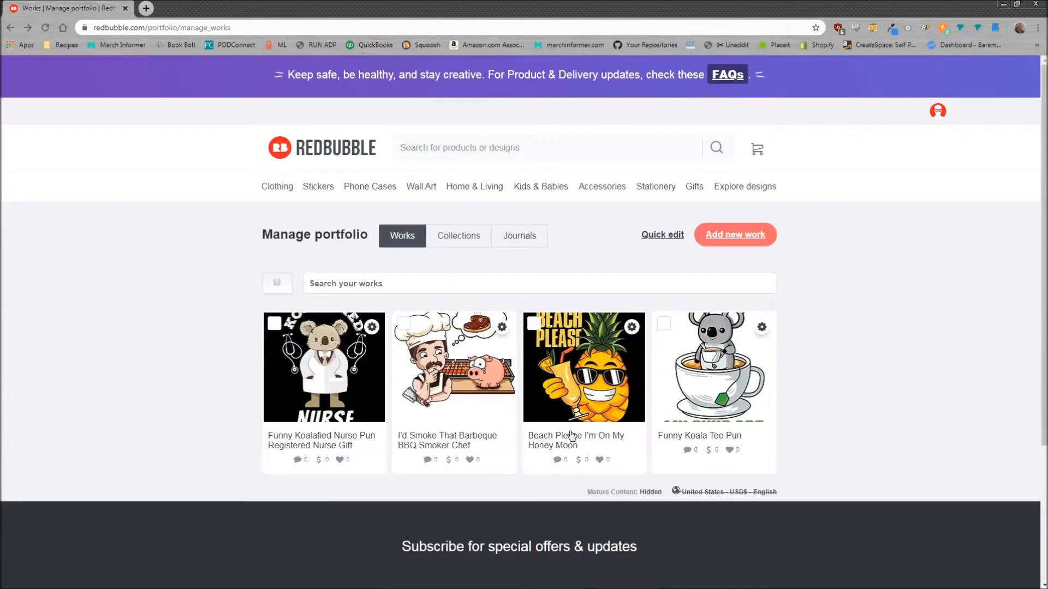
{"action": "left_click", "coordinate": [632, 328]}
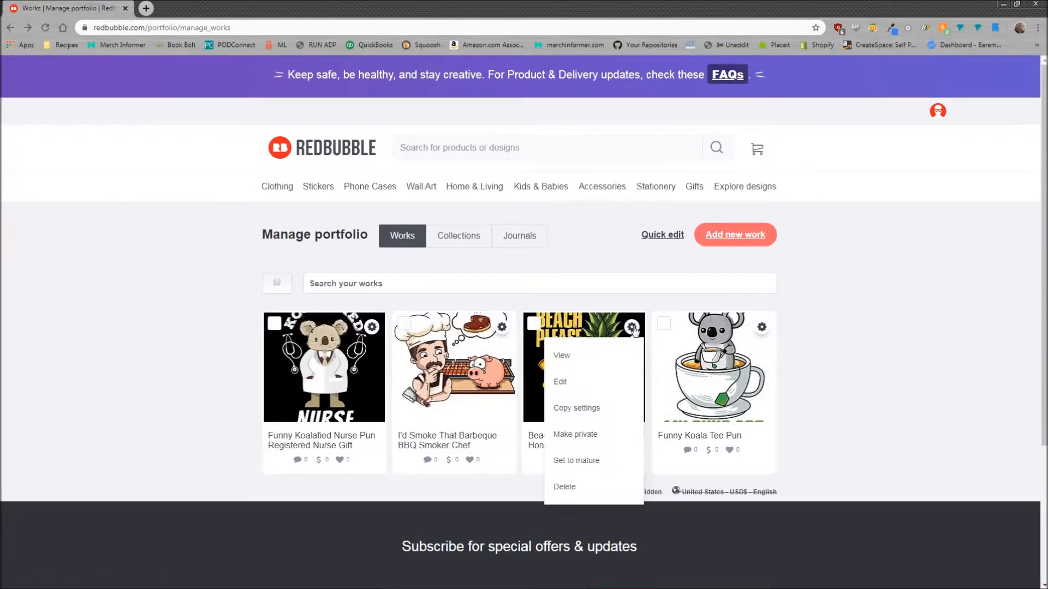
{"action": "left_click", "coordinate": [596, 408]}
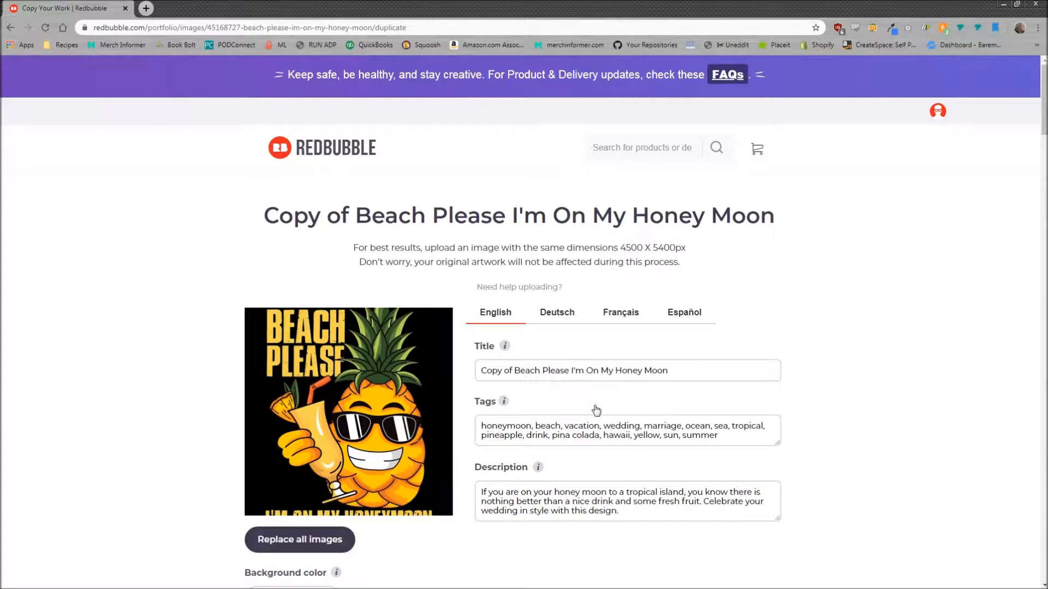
{"action": "left_click", "coordinate": [411, 28]}
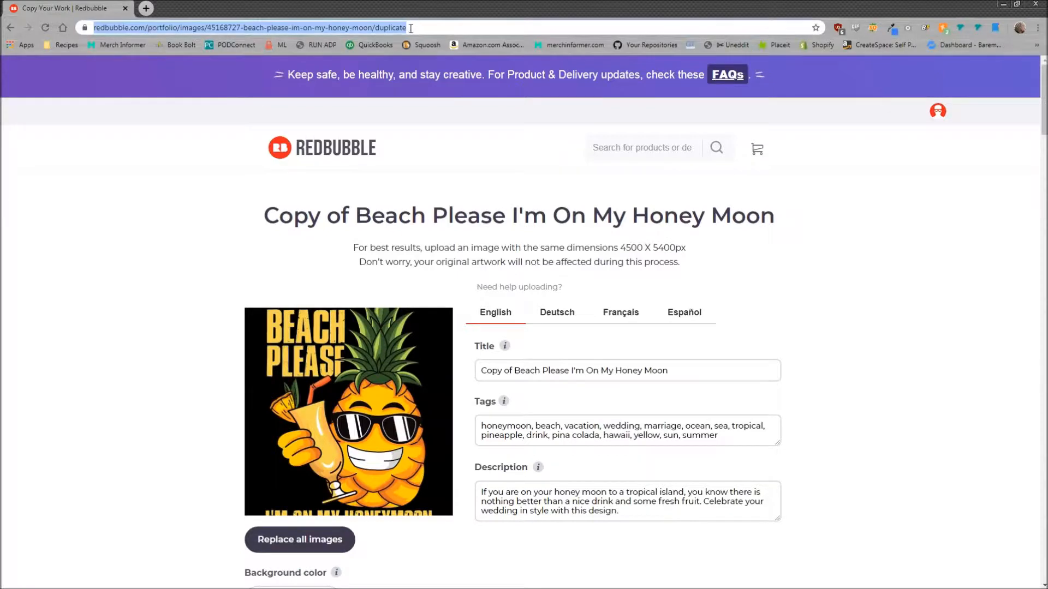
Switch back to Pod Connect and paste the Redbubble duplicate page's URL as the Copy settings url
{"action": "key", "text": "alt+Tab"}
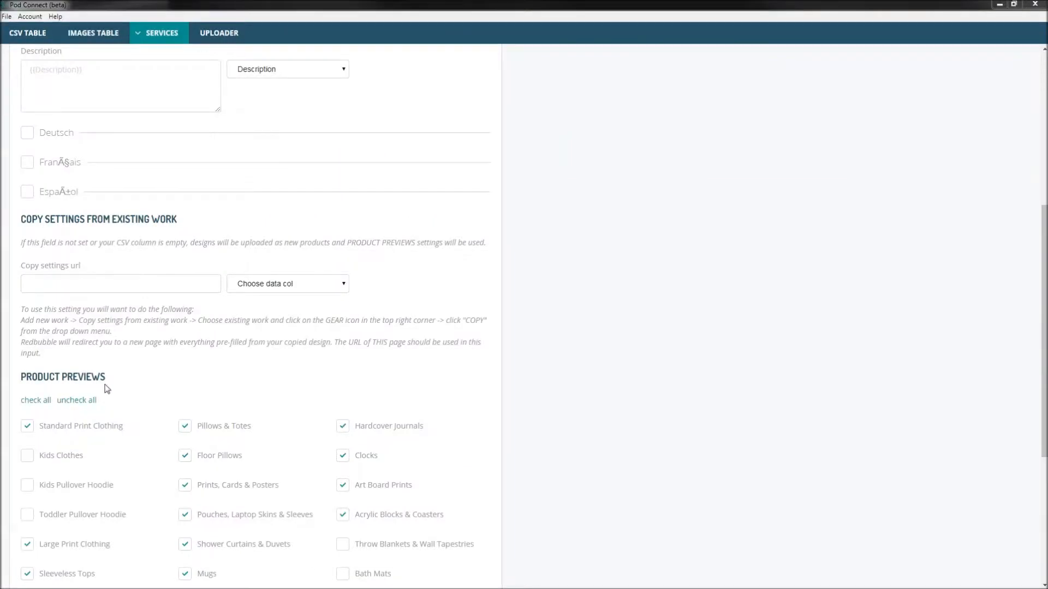
{"action": "left_click", "coordinate": [125, 289]}
{"action": "key", "text": "ctrl+v"}
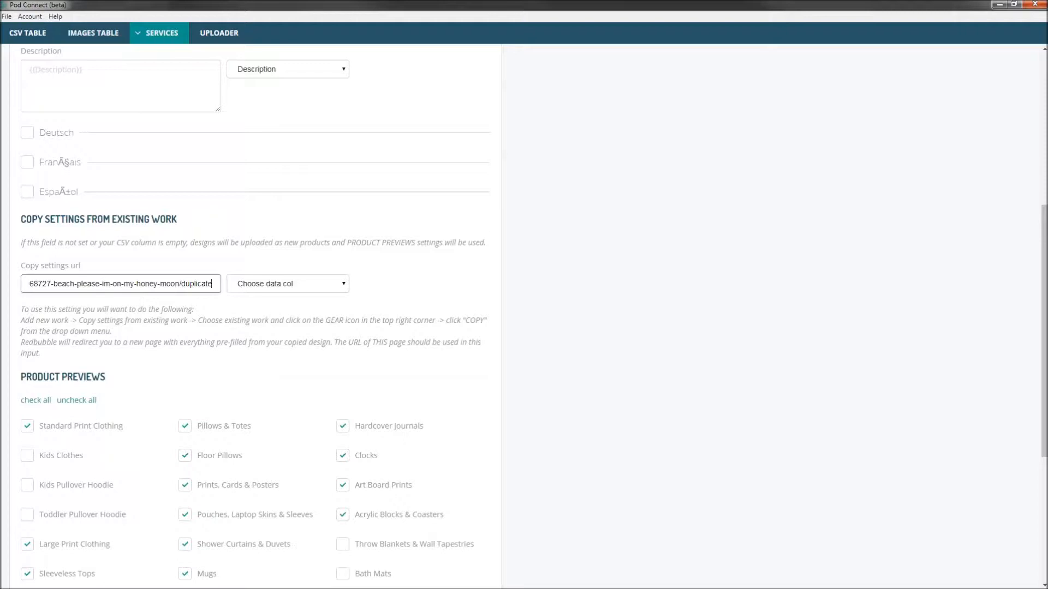
{"action": "left_click_drag", "start_coordinate": [147, 283], "coordinate": [2, 279]}
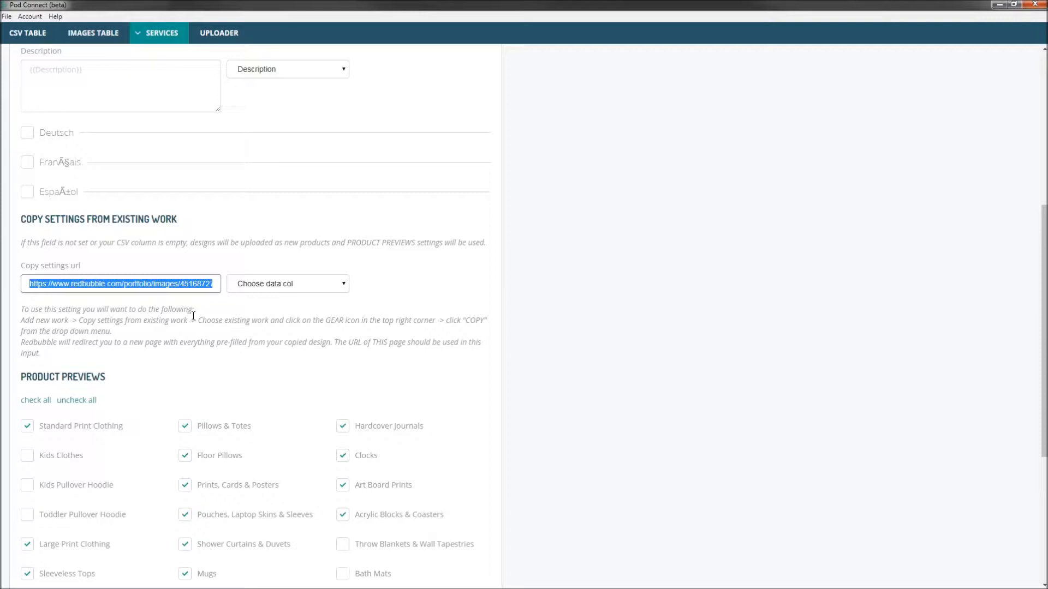
{"action": "left_click", "coordinate": [600, 398]}
Select all product previews for the Redbubble upload
{"action": "scroll", "coordinate": [435, 323], "scroll_direction": "down", "scroll_amount": 4}
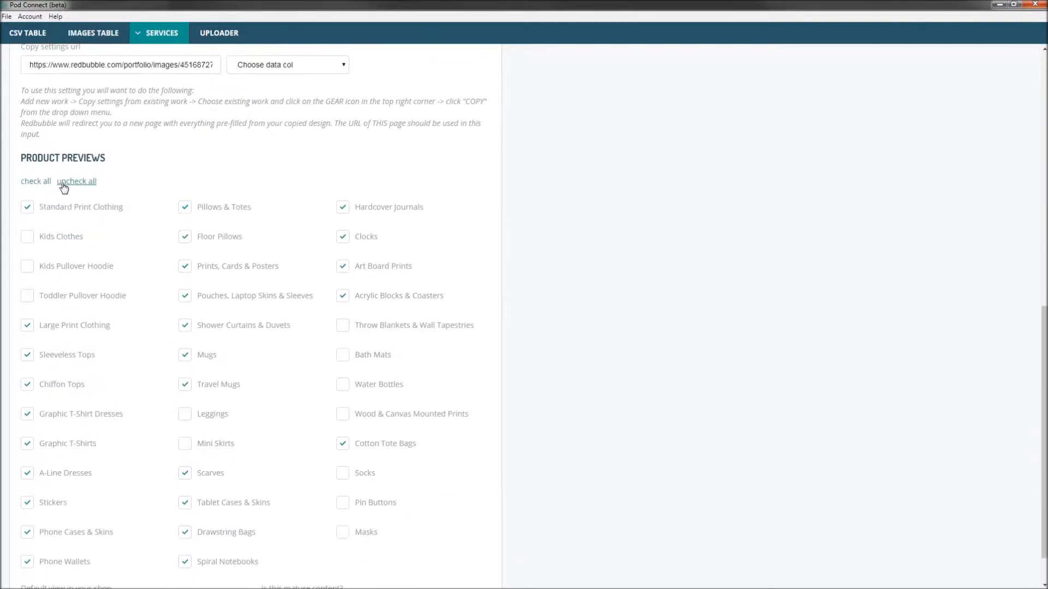
{"action": "scroll", "coordinate": [97, 188], "scroll_direction": "down", "scroll_amount": 1}
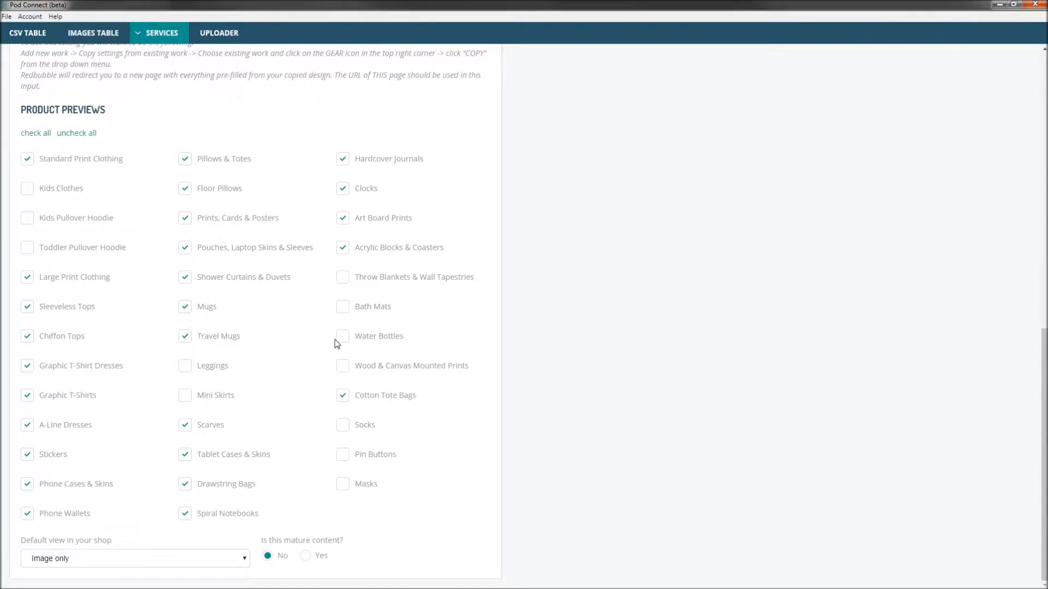
{"action": "left_click", "coordinate": [33, 134]}
Review the options for the default view in the Redbubble shop and choose Image only
{"action": "left_click", "coordinate": [131, 563]}
{"action": "scroll", "coordinate": [85, 480], "scroll_direction": "up", "scroll_amount": 10}
{"action": "scroll", "coordinate": [85, 476], "scroll_direction": "down", "scroll_amount": 10}
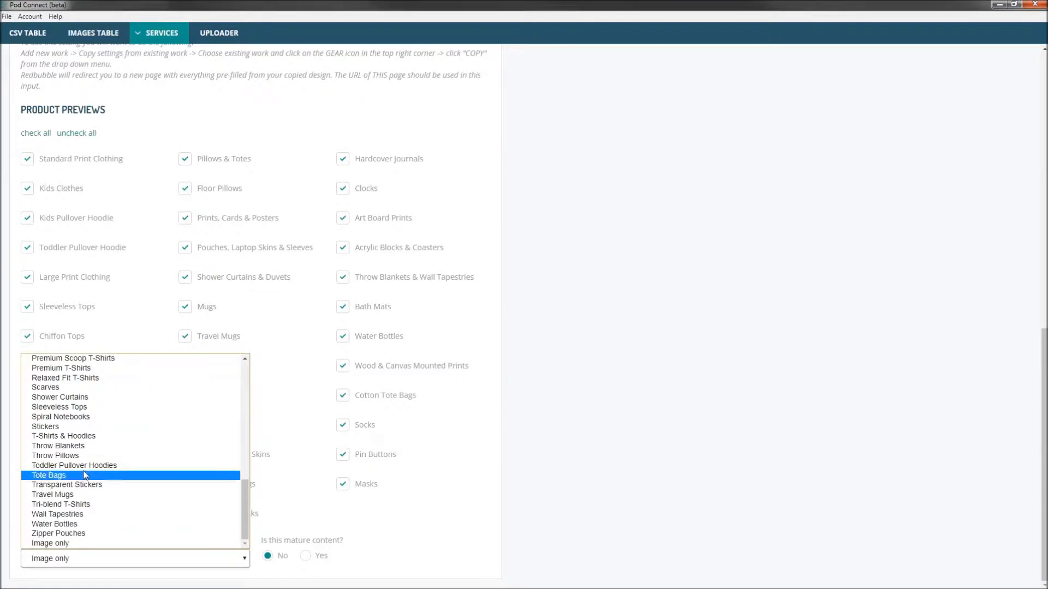
{"action": "left_click", "coordinate": [65, 544]}
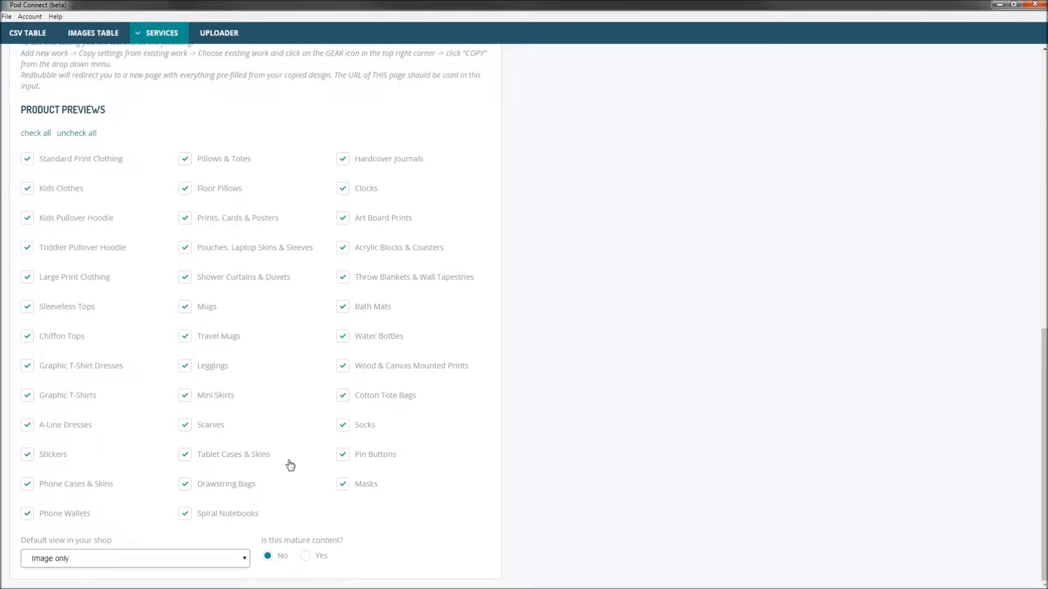
Open the Spreadshirt service settings and keep only the USA marketplace selected
{"action": "scroll", "coordinate": [279, 439], "scroll_direction": "up", "scroll_amount": 11}
{"action": "mouse_move", "coordinate": [155, 35]}
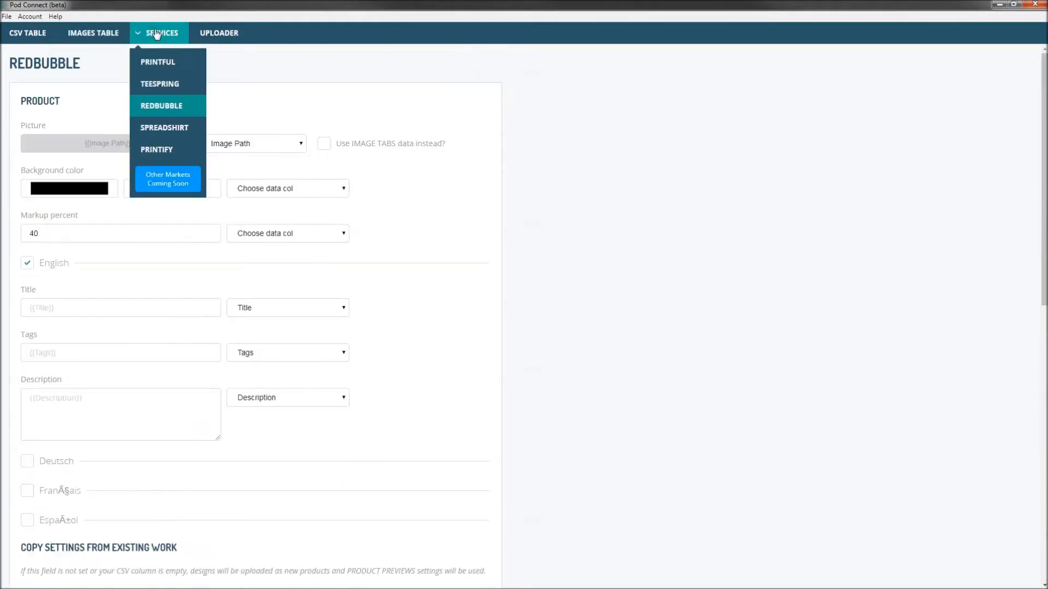
{"action": "left_click", "coordinate": [187, 130]}
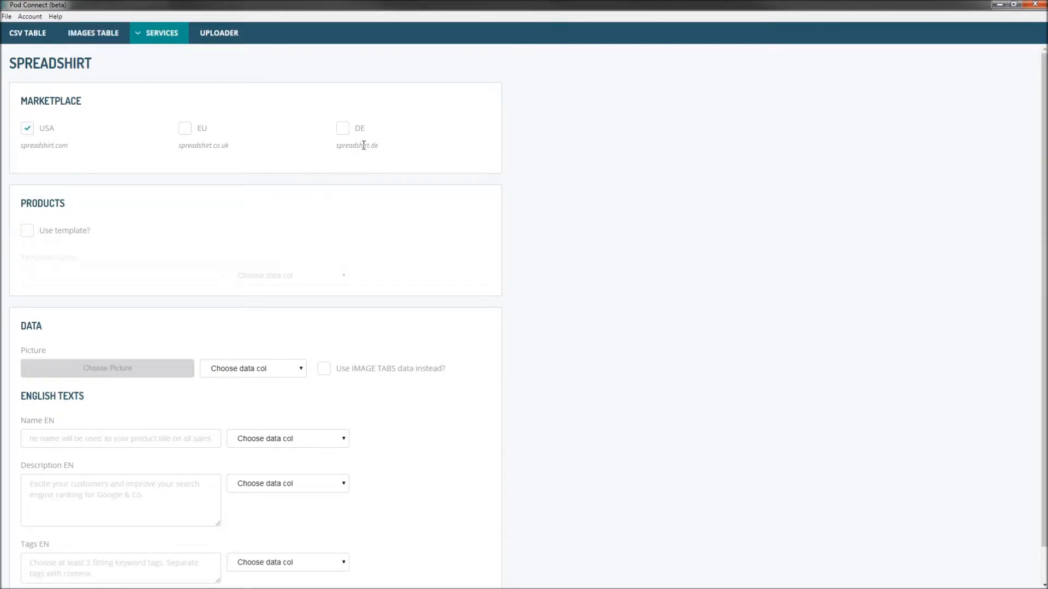
{"action": "left_click", "coordinate": [191, 130]}
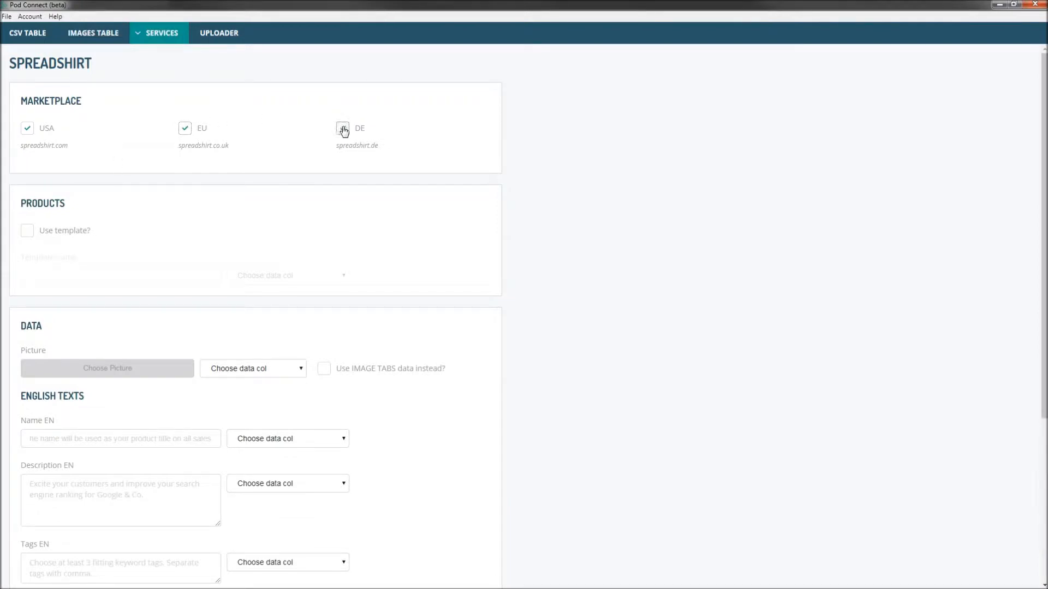
{"action": "left_click", "coordinate": [184, 129]}
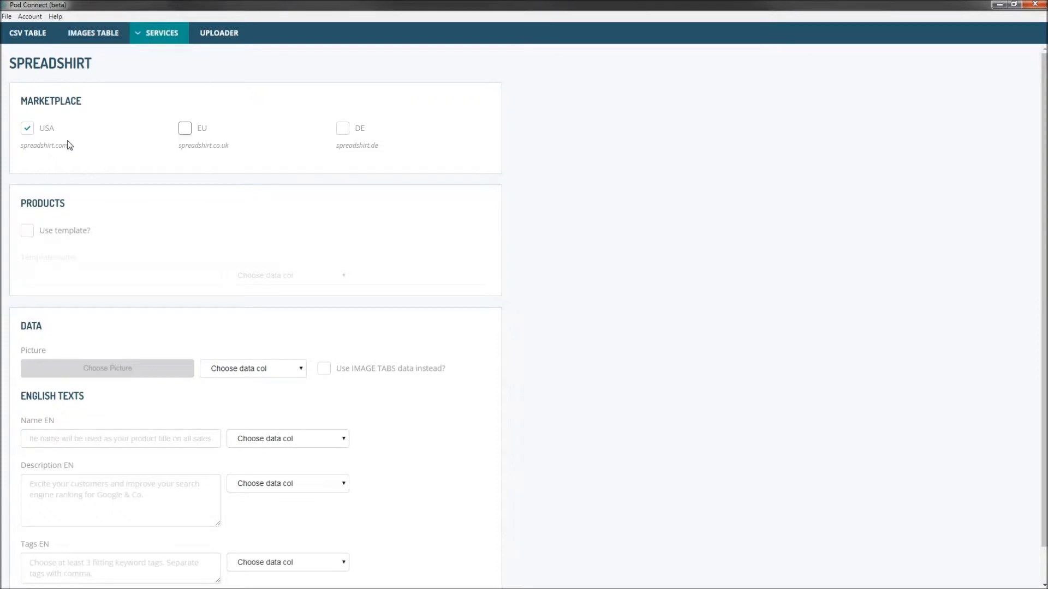
Enable template use for the Spreadshirt products and set the template name to shirtexample
{"action": "scroll", "coordinate": [235, 204], "scroll_direction": "down", "scroll_amount": 1}
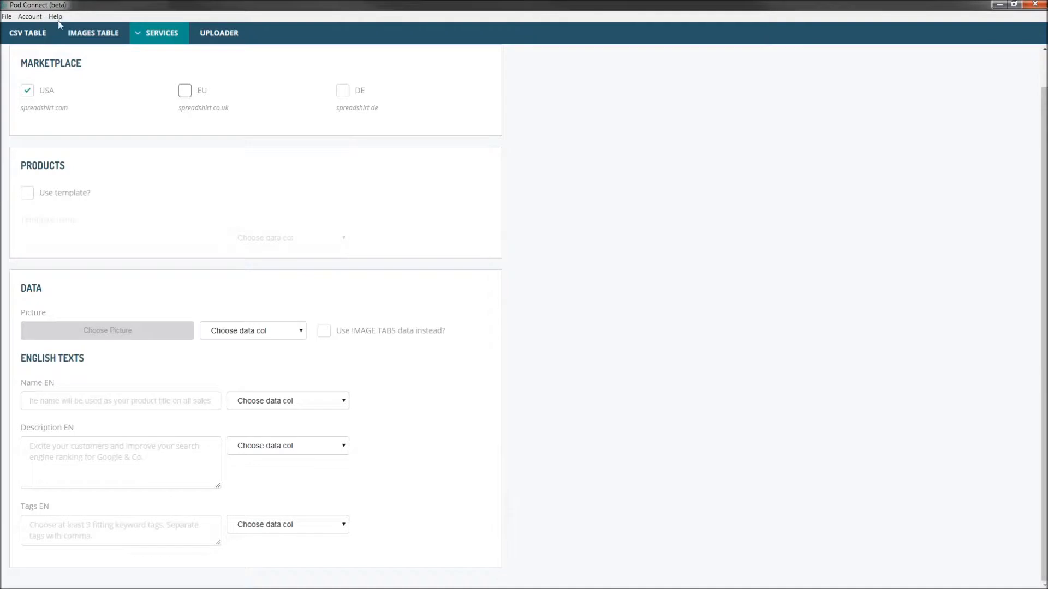
{"action": "left_click", "coordinate": [29, 197]}
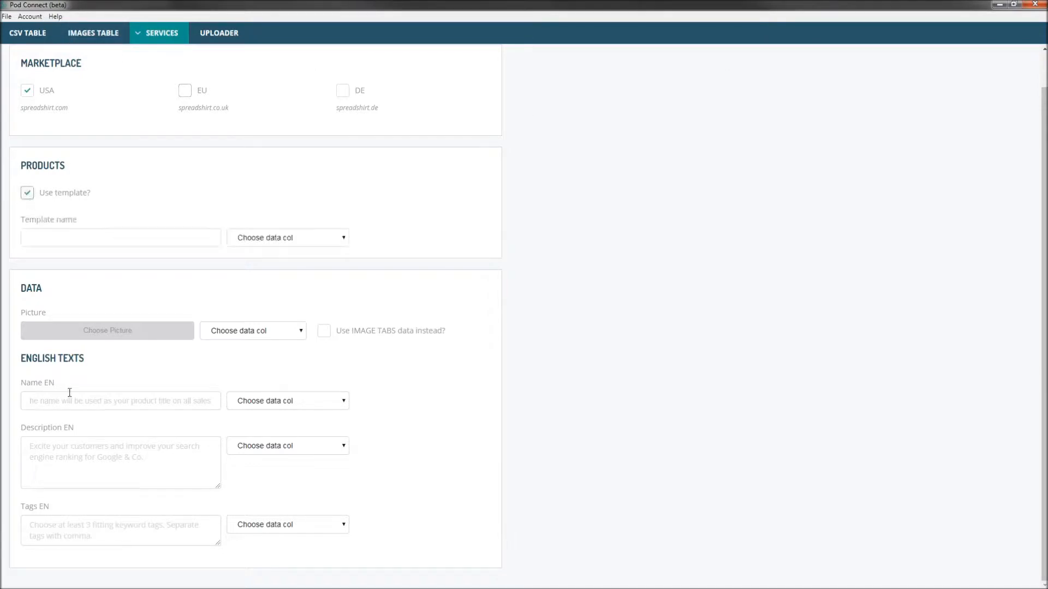
{"action": "left_click", "coordinate": [82, 239]}
{"action": "type", "text": "shirtexample"}
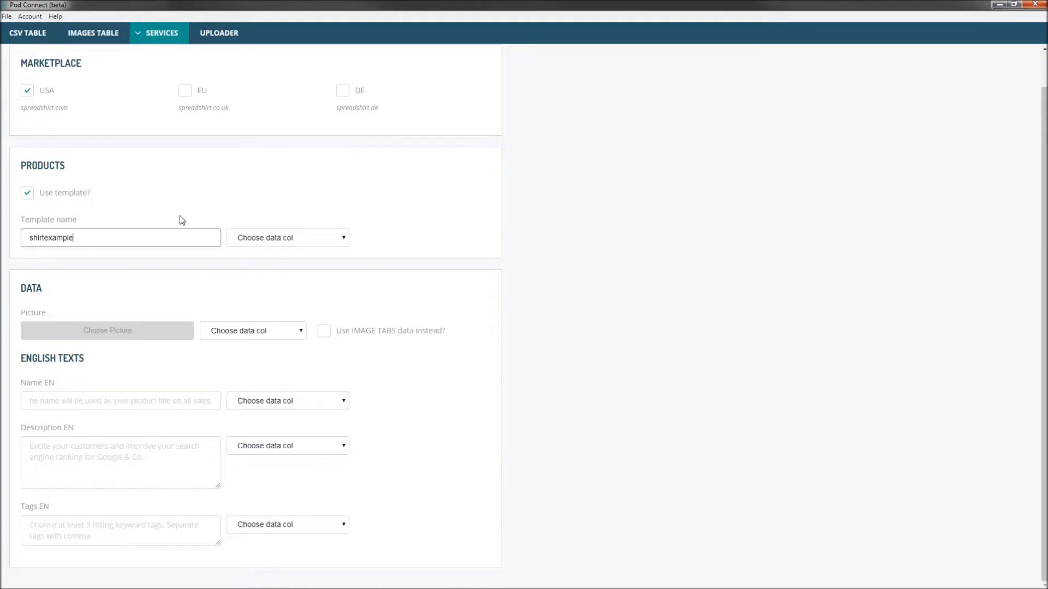
{"action": "left_click_drag", "start_coordinate": [87, 239], "coordinate": [28, 235]}
{"action": "left_click", "coordinate": [163, 285]}
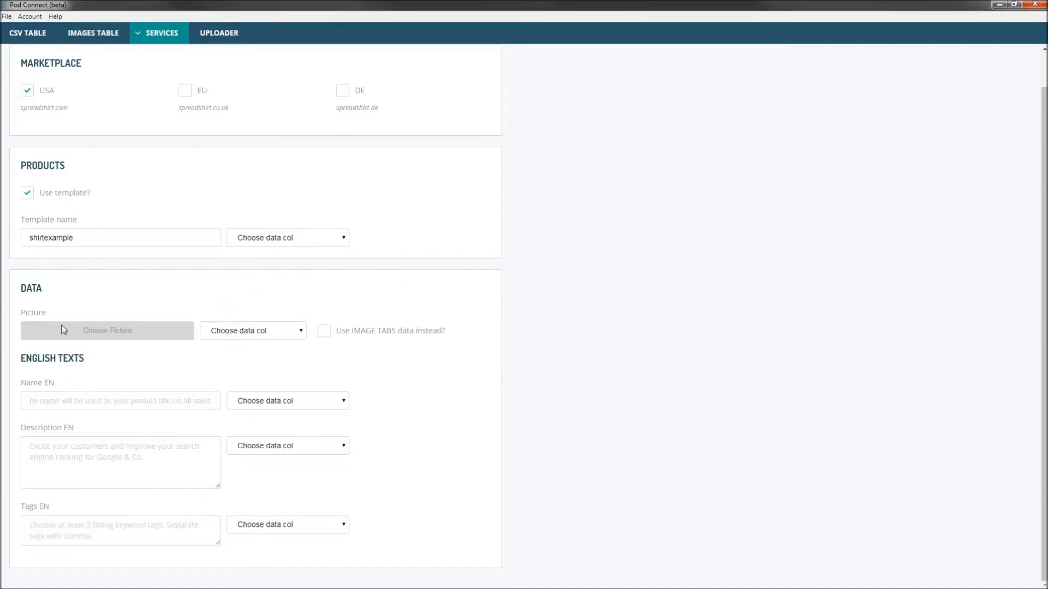
Map the Spreadshirt picture to the Image Path column and the English name, description and tags to Title, Description and Tags
{"action": "left_click", "coordinate": [234, 333]}
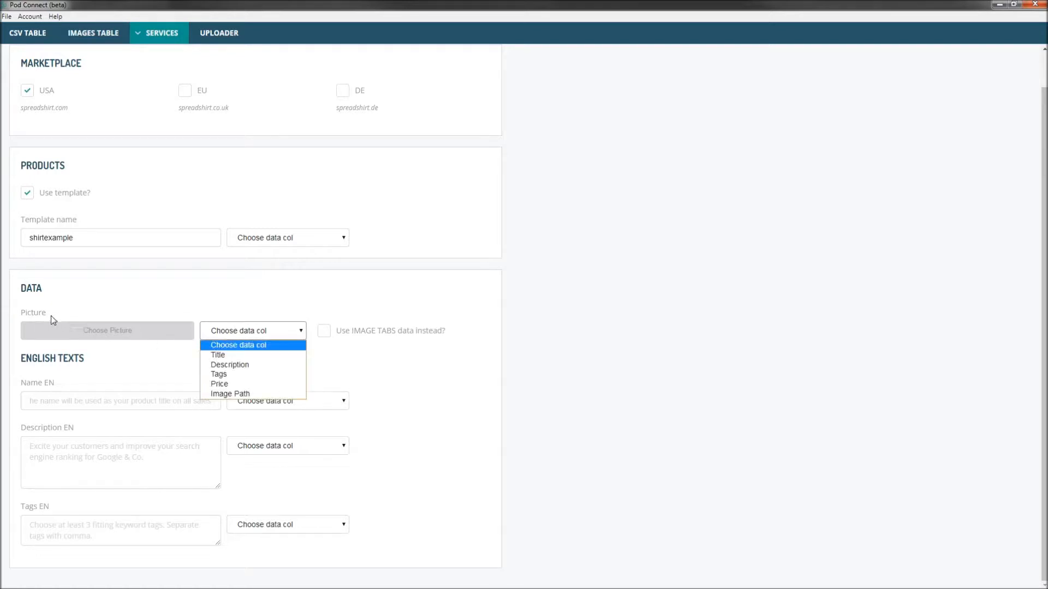
{"action": "left_click", "coordinate": [273, 394]}
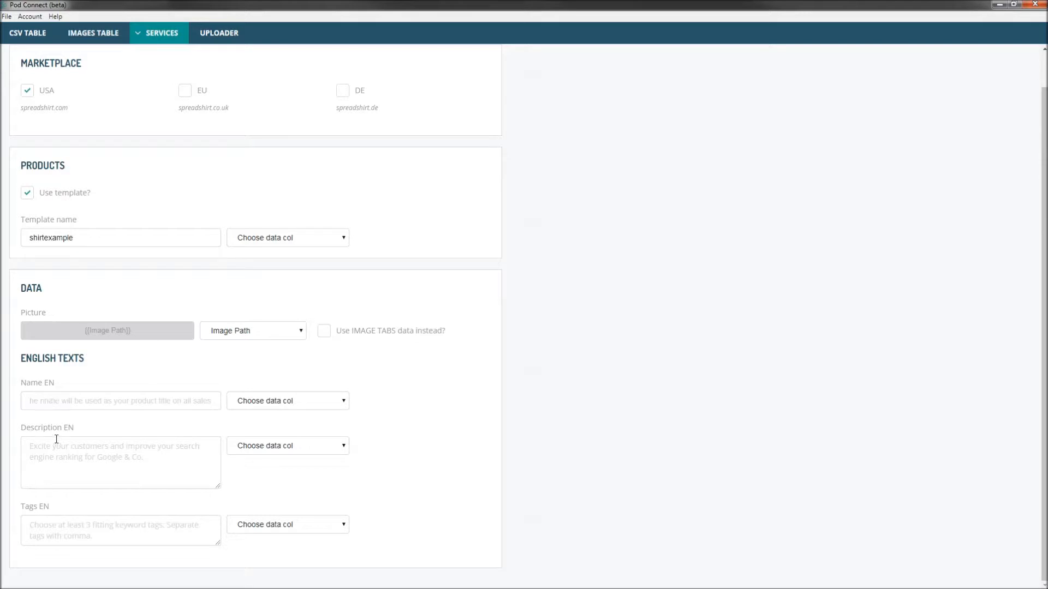
{"action": "left_click", "coordinate": [258, 403]}
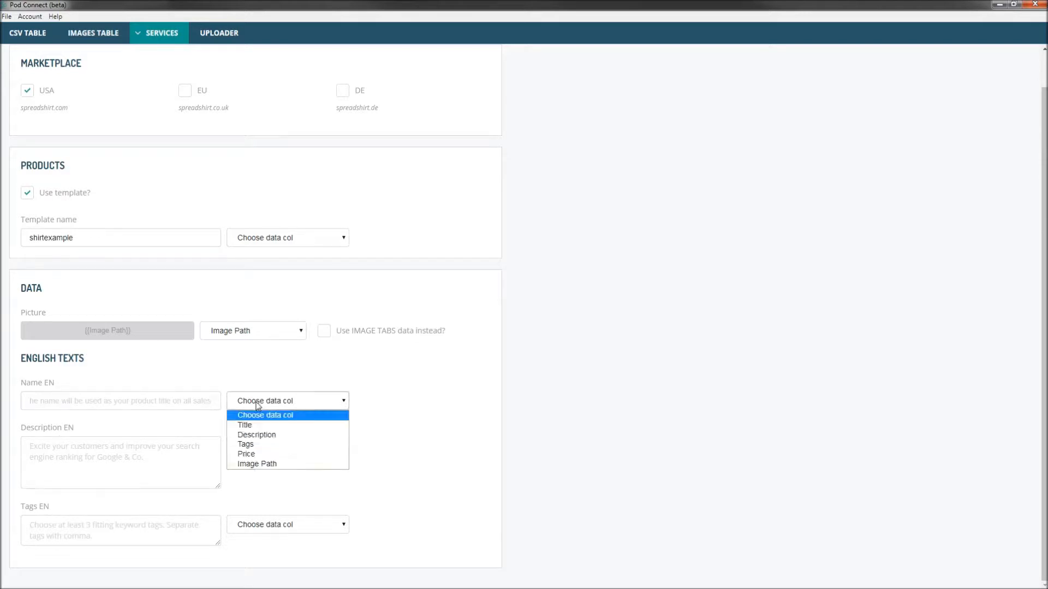
{"action": "left_click", "coordinate": [261, 426]}
{"action": "left_click", "coordinate": [271, 448]}
{"action": "left_click", "coordinate": [273, 481]}
{"action": "left_click", "coordinate": [272, 524]}
{"action": "left_click", "coordinate": [259, 488]}
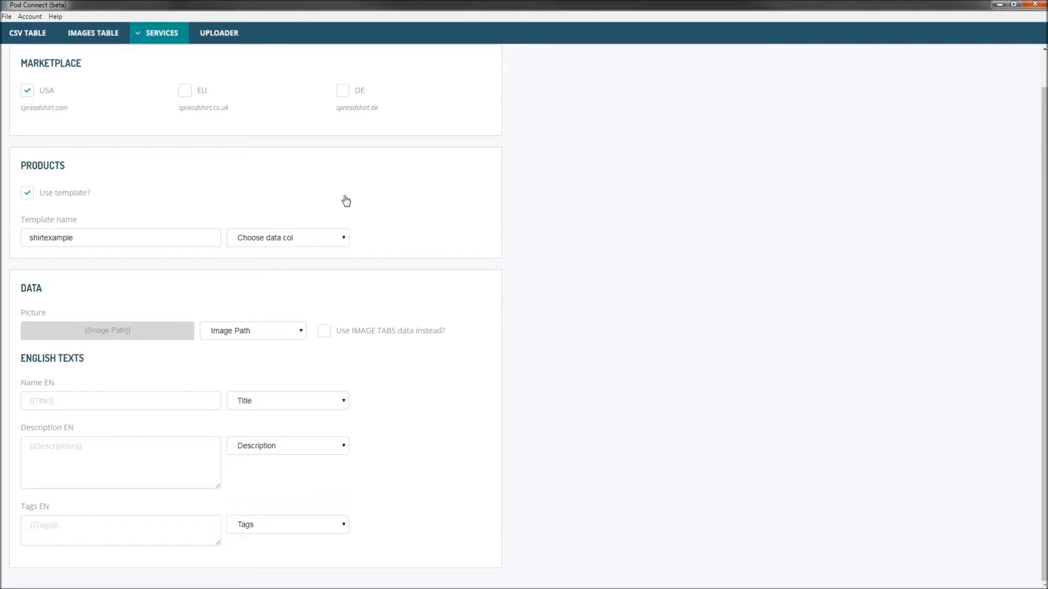
In the Printify service settings, choose the Women's The Boyfriend Tee 3900 with Monster Digital as its print provider
{"action": "left_click", "coordinate": [166, 34]}
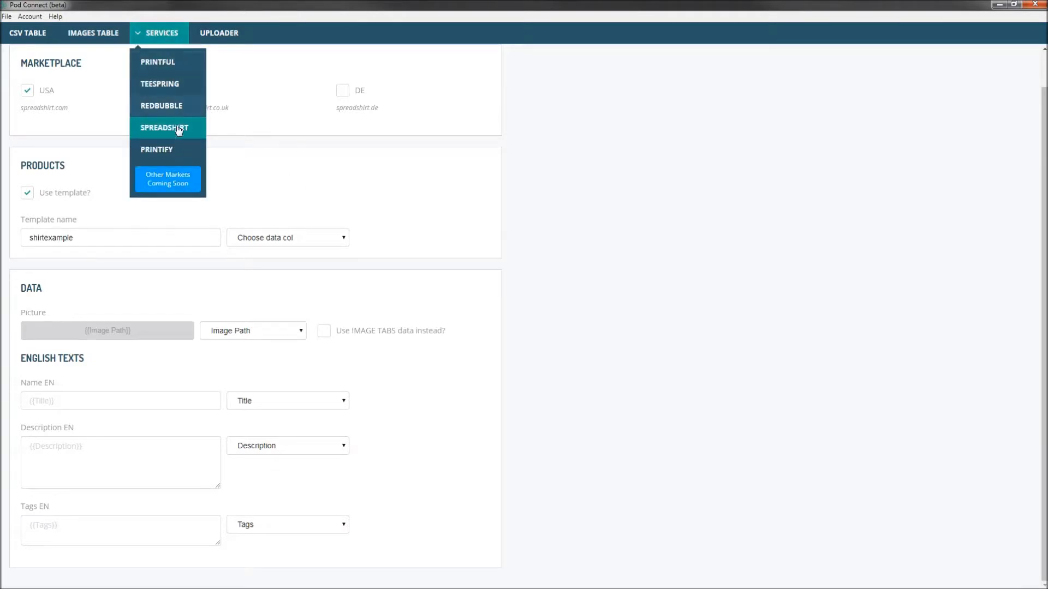
{"action": "left_click", "coordinate": [177, 150]}
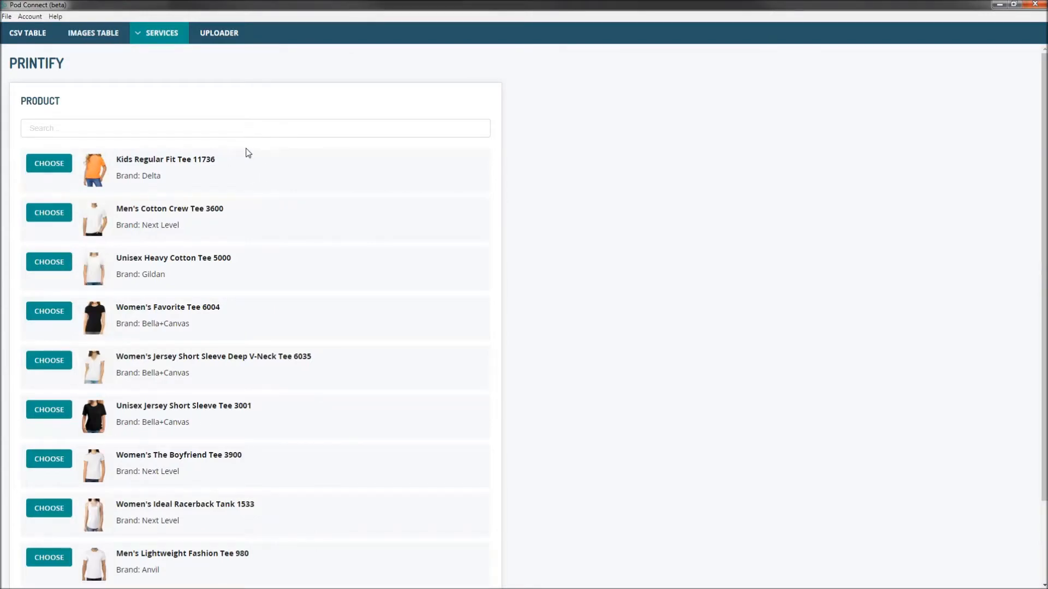
{"action": "scroll", "coordinate": [250, 190], "scroll_direction": "down", "scroll_amount": 2}
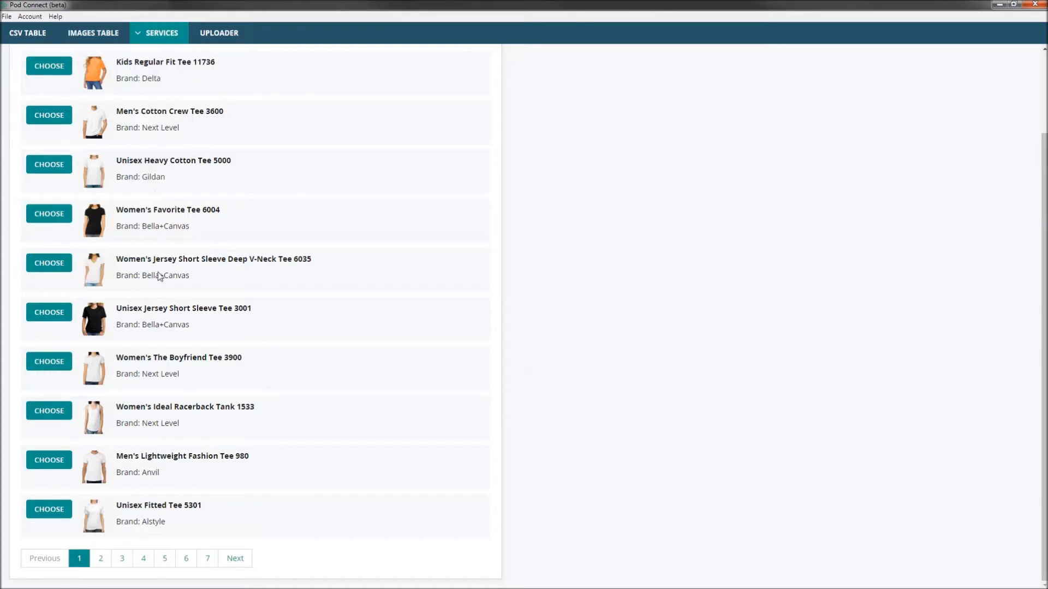
{"action": "left_click", "coordinate": [52, 363]}
{"action": "scroll", "coordinate": [300, 254], "scroll_direction": "up", "scroll_amount": 2}
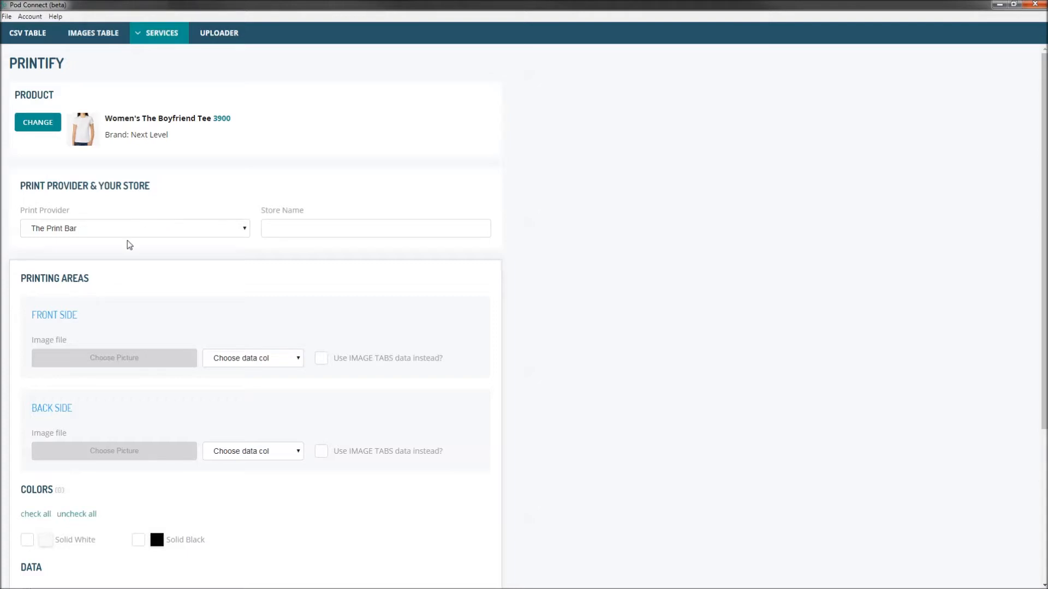
{"action": "left_click", "coordinate": [135, 228]}
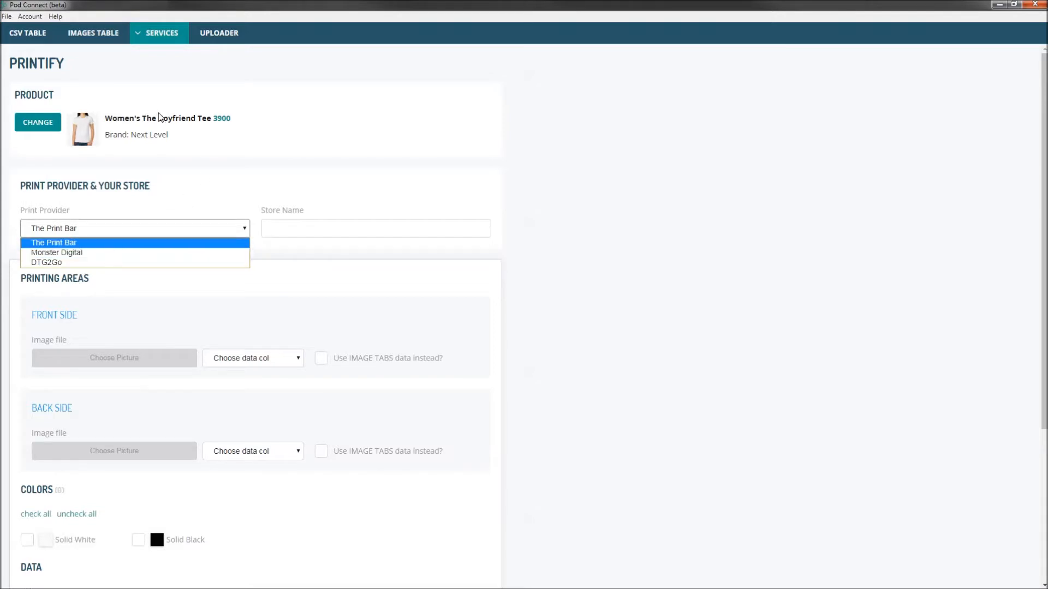
{"action": "left_click", "coordinate": [92, 254]}
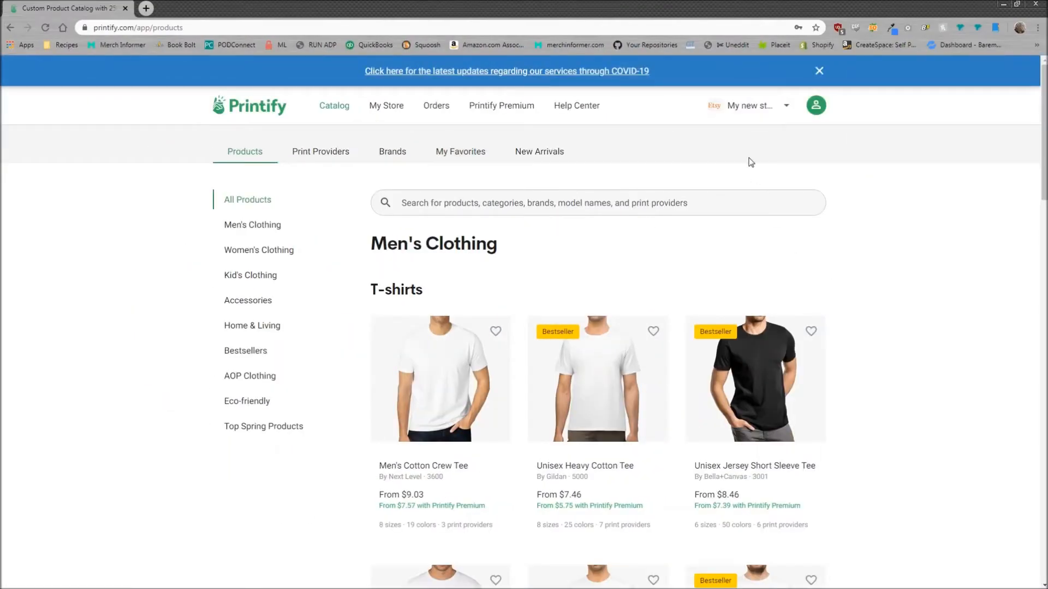
Check the store list on the Printify website, then set the Store Name in Pod Connect to Grand Canyon Designs
{"action": "left_click", "coordinate": [767, 115]}
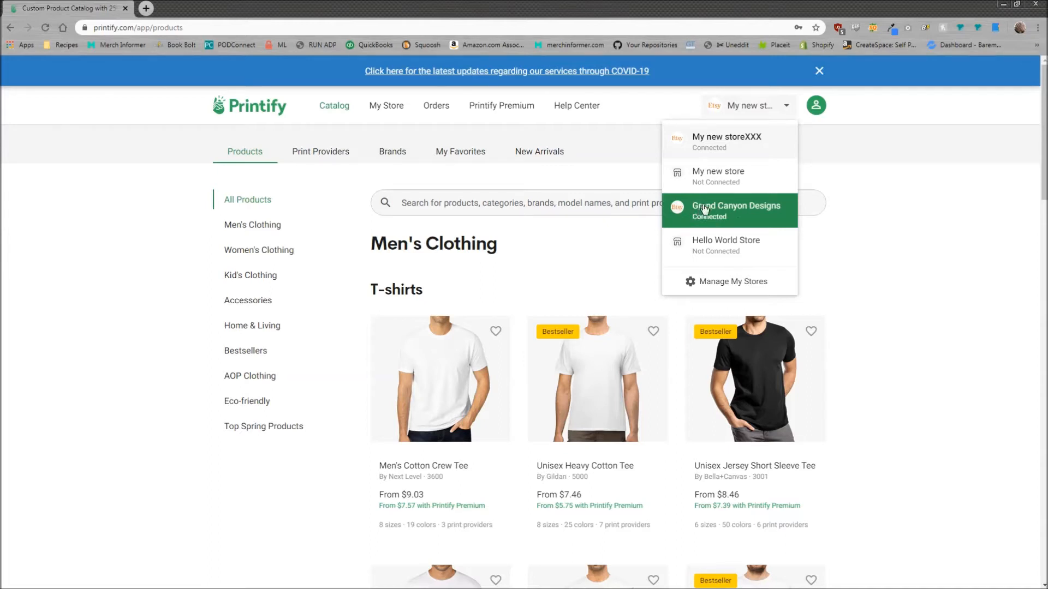
{"action": "left_click_drag", "start_coordinate": [662, 5], "coordinate": [1047, 152]}
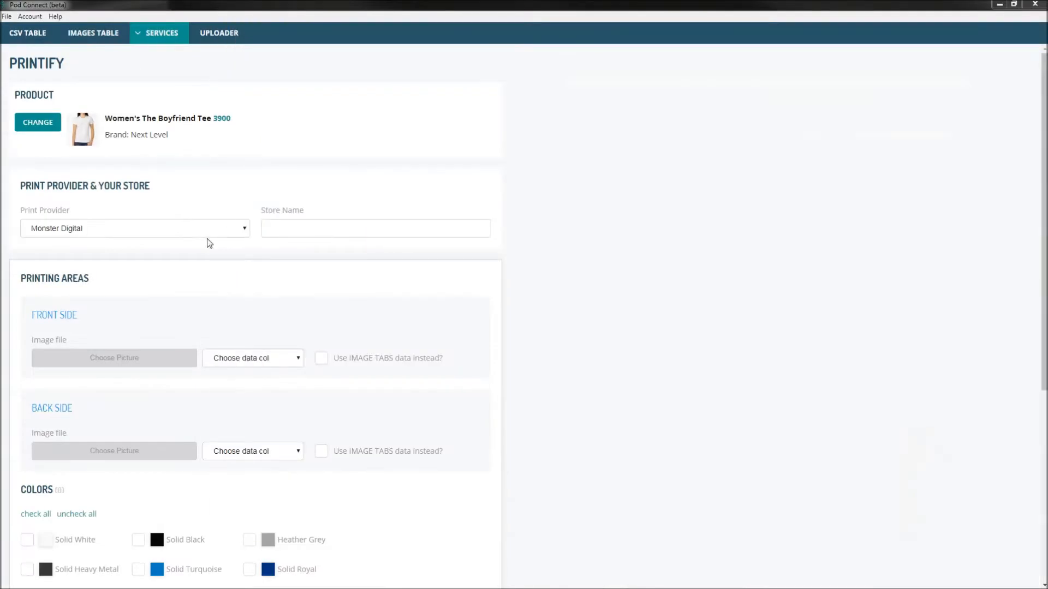
{"action": "left_click", "coordinate": [324, 228]}
{"action": "type", "text": "Gran"}
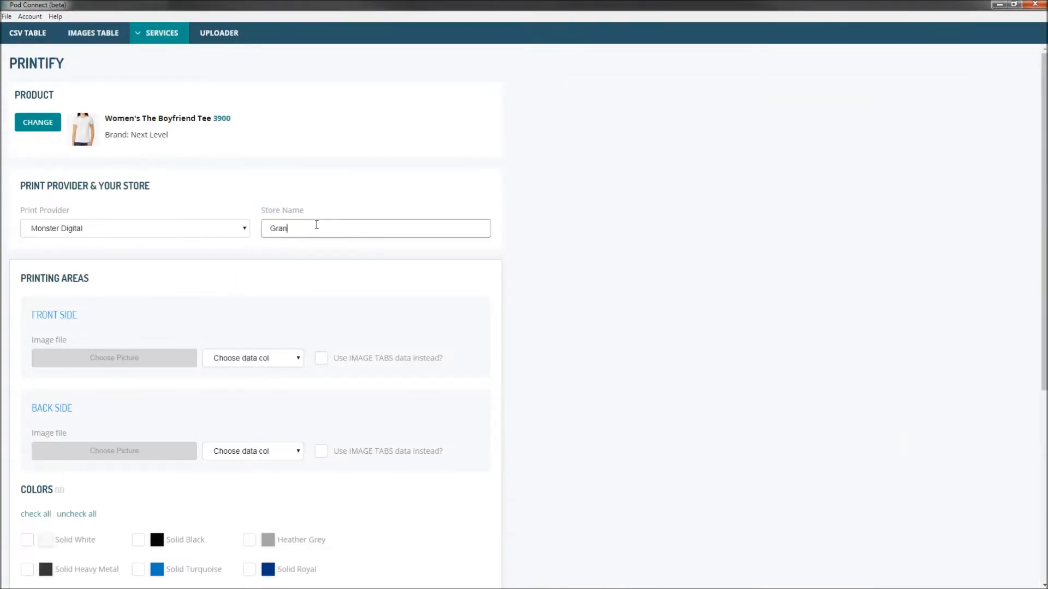
{"action": "type", "text": "d Canyon Designs"}
Map the front side printing area's image file to the Image Path column
{"action": "scroll", "coordinate": [536, 339], "scroll_direction": "down", "scroll_amount": 2}
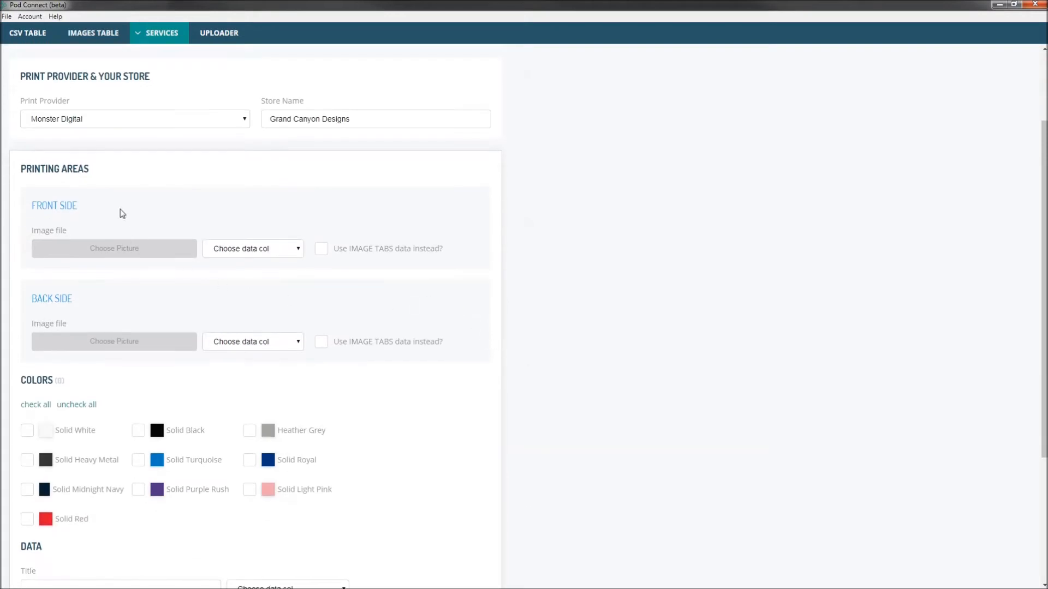
{"action": "left_click", "coordinate": [246, 249]}
{"action": "left_click", "coordinate": [236, 312]}
Select the shirt colors Solid Midnight Navy, Solid Black and Solid Turquoise, with Solid Turquoise as the preview color
{"action": "scroll", "coordinate": [163, 284], "scroll_direction": "down", "scroll_amount": 2}
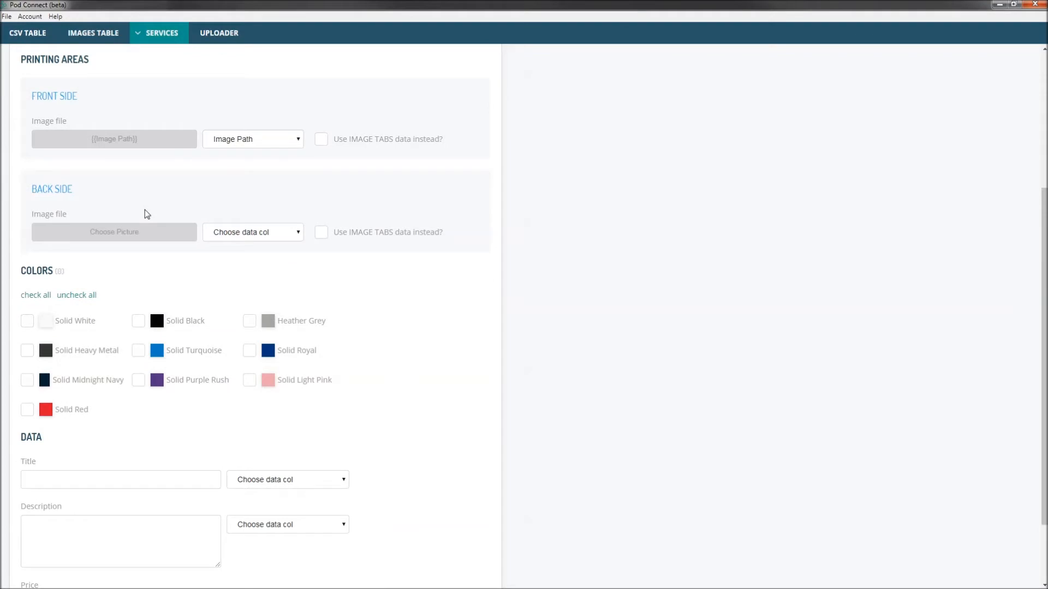
{"action": "scroll", "coordinate": [241, 243], "scroll_direction": "down", "scroll_amount": 2}
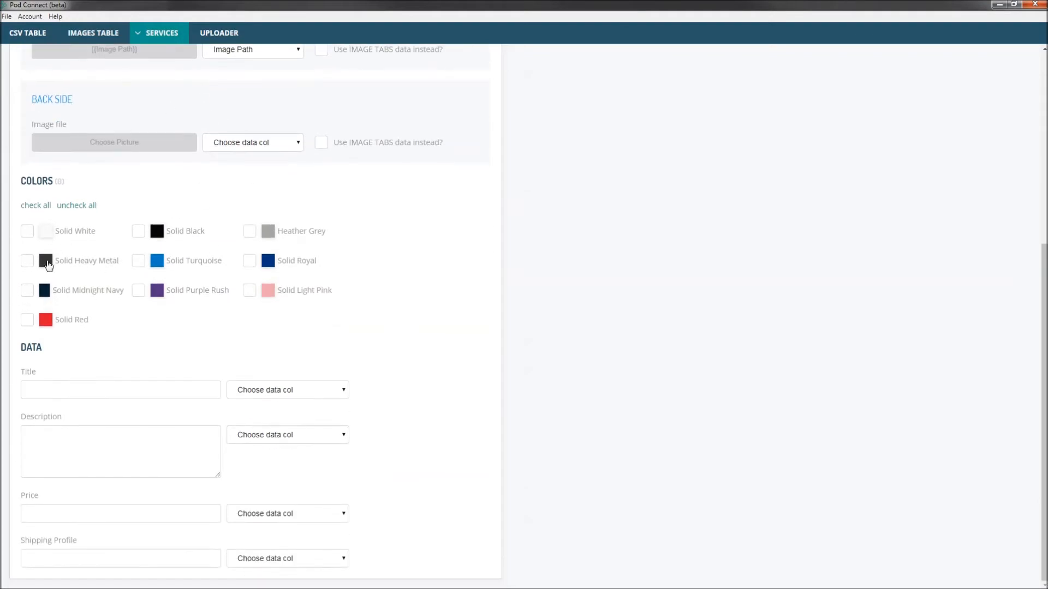
{"action": "left_click", "coordinate": [27, 289]}
{"action": "left_click", "coordinate": [139, 231]}
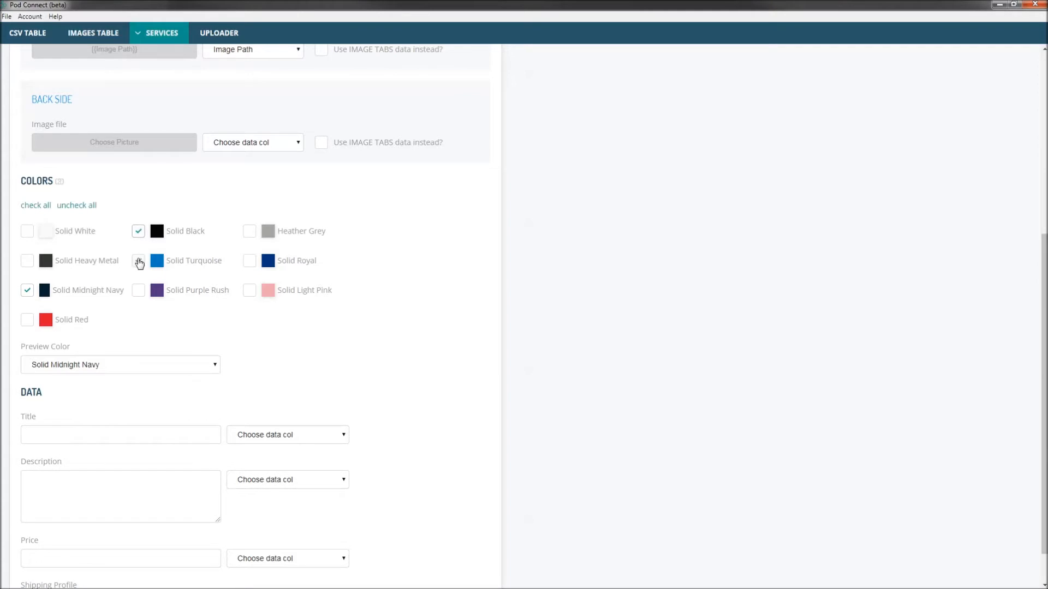
{"action": "left_click", "coordinate": [139, 261]}
{"action": "scroll", "coordinate": [358, 367], "scroll_direction": "down", "scroll_amount": 1}
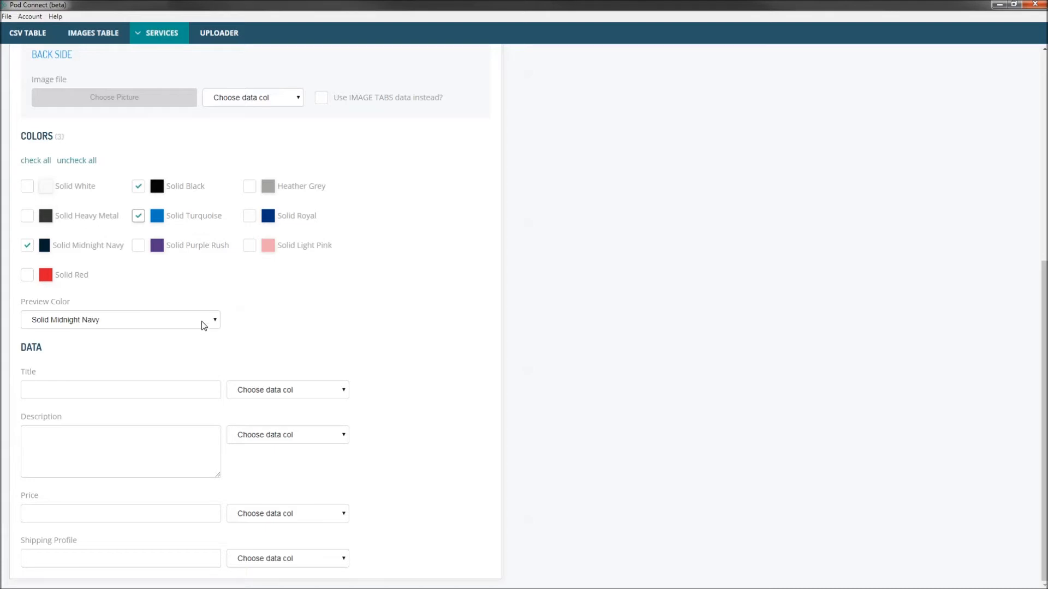
{"action": "left_click", "coordinate": [203, 325]}
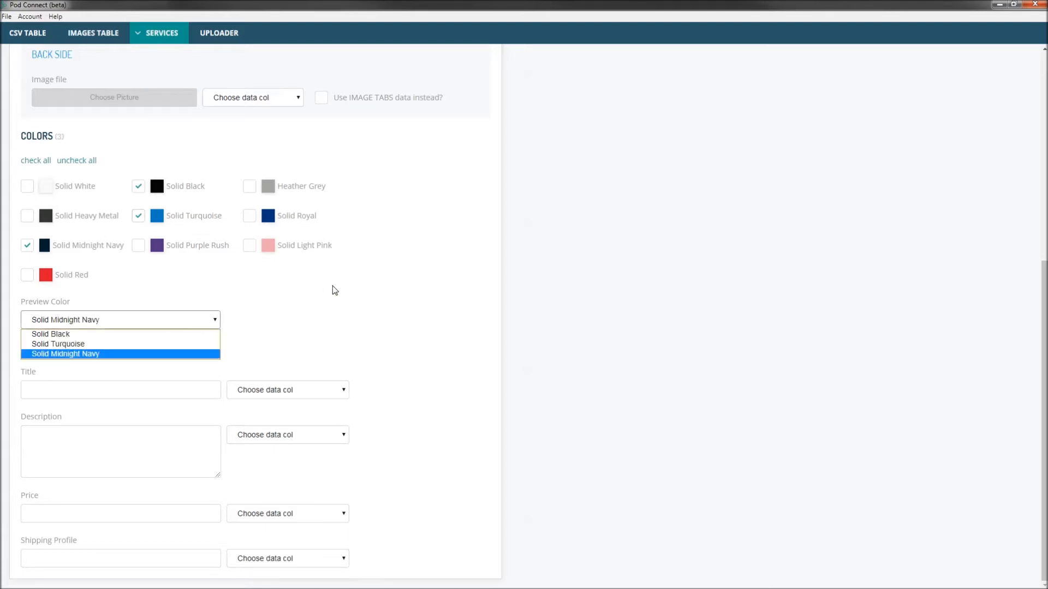
{"action": "left_click", "coordinate": [76, 345]}
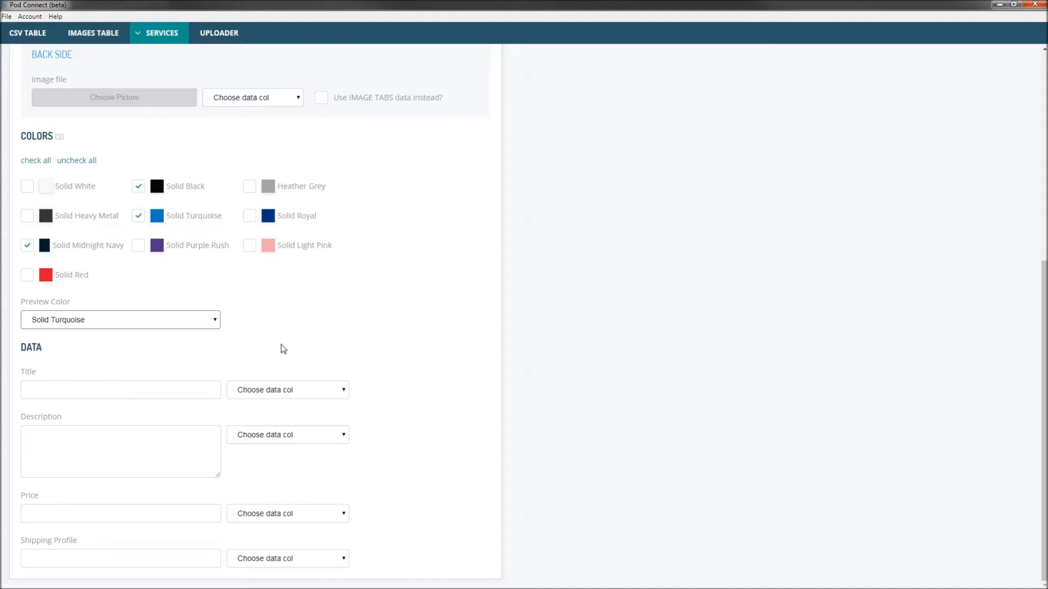
Map the Printify title, description and price to the Title, Description and Price columns, and activate the Shipping Profile field
{"action": "left_click", "coordinate": [295, 392]}
{"action": "left_click", "coordinate": [245, 415]}
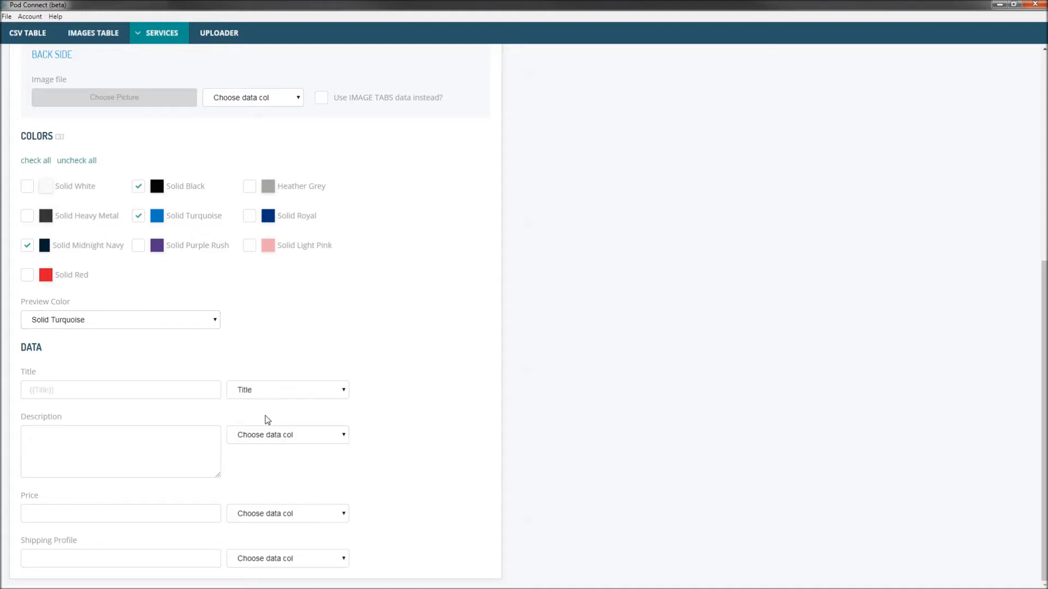
{"action": "left_click", "coordinate": [274, 435]}
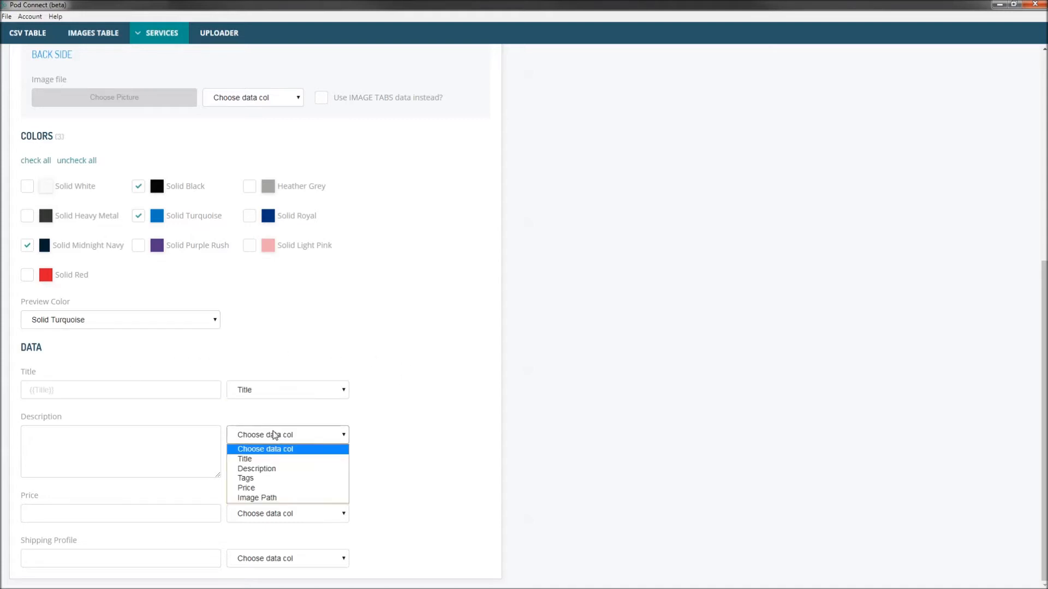
{"action": "left_click", "coordinate": [266, 469]}
{"action": "left_click", "coordinate": [273, 516]}
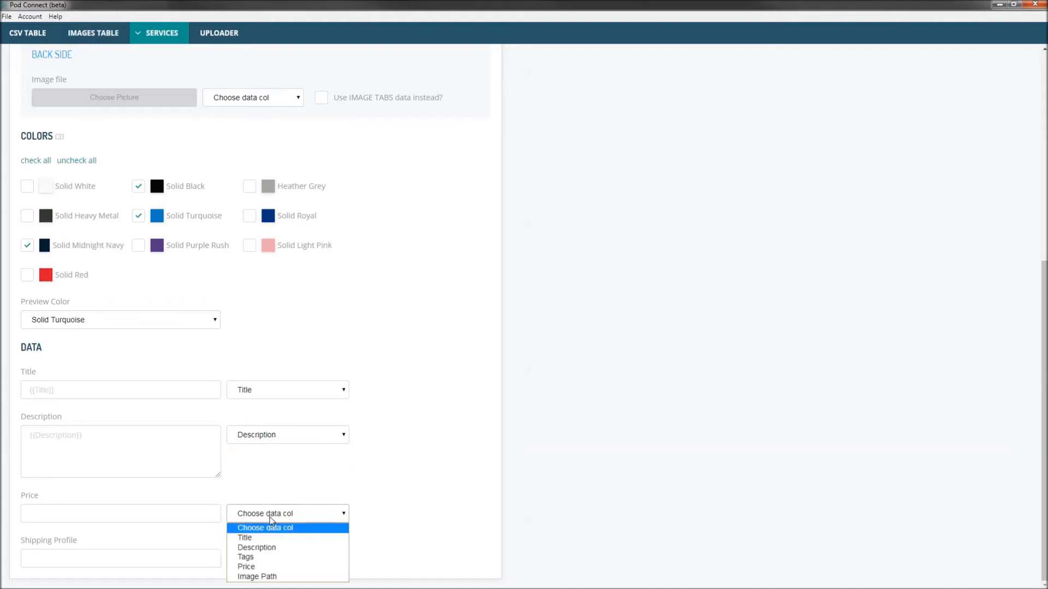
{"action": "left_click", "coordinate": [250, 568]}
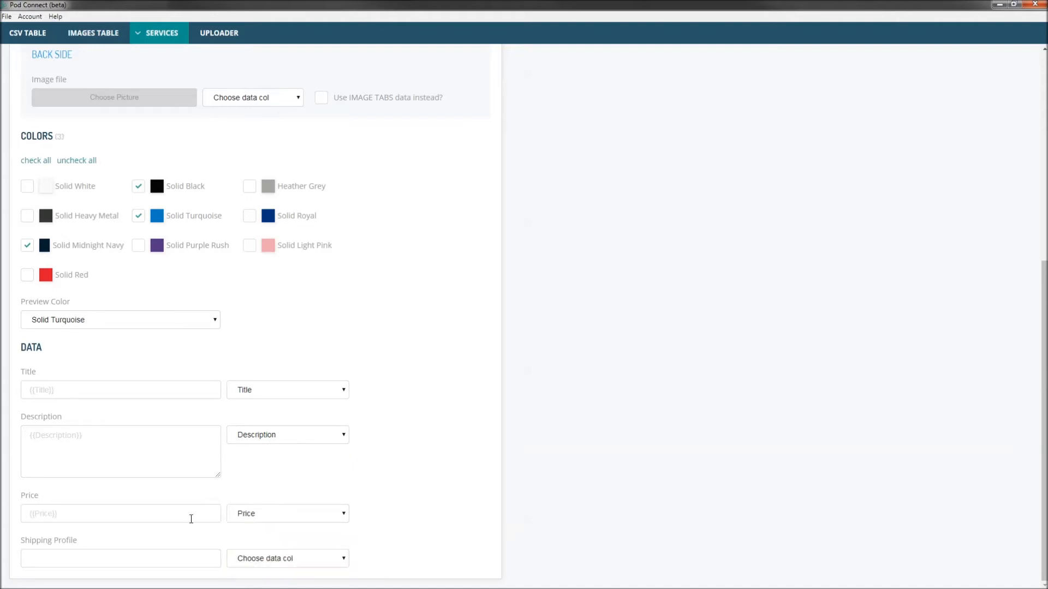
{"action": "left_click", "coordinate": [85, 555]}
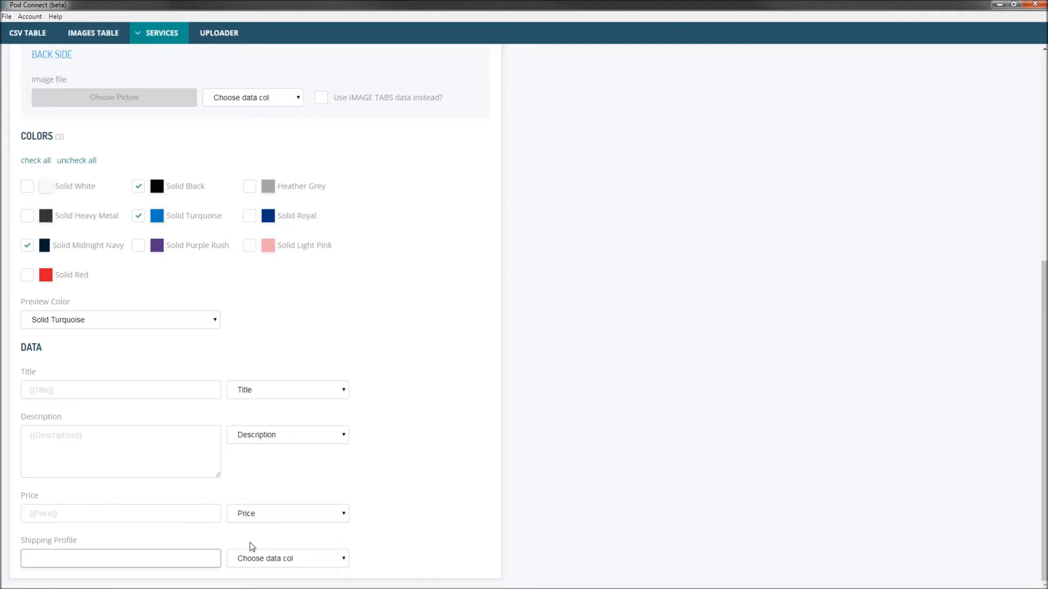
Review the Printify settings, from the product and print provider through the printing areas and colors to the Shipping Profile
{"action": "left_click", "coordinate": [315, 534]}
{"action": "left_click", "coordinate": [31, 540]}
{"action": "scroll", "coordinate": [320, 465], "scroll_direction": "up", "scroll_amount": 7}
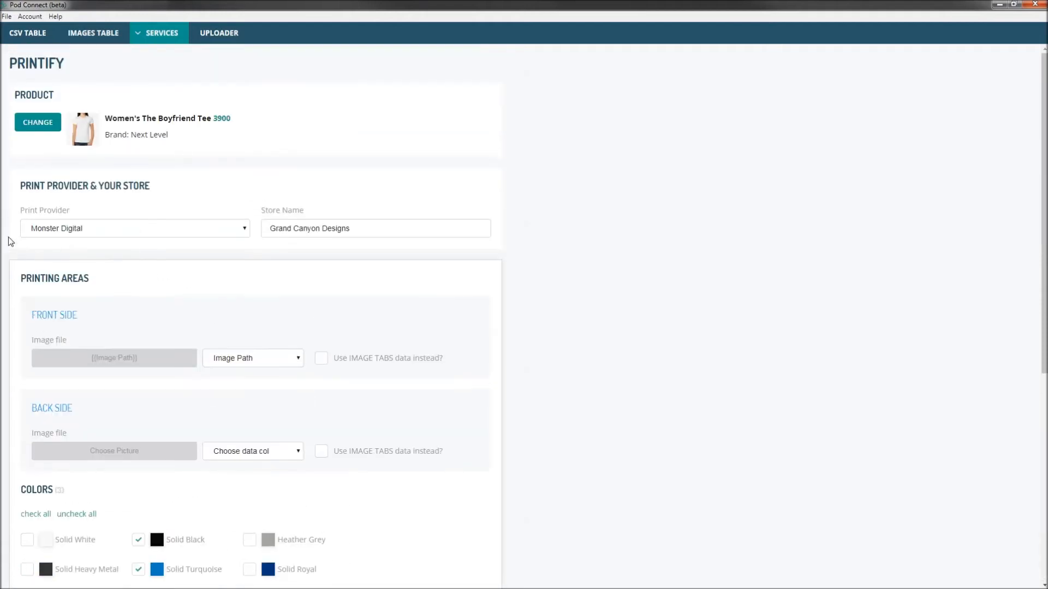
{"action": "scroll", "coordinate": [168, 304], "scroll_direction": "down", "scroll_amount": 7}
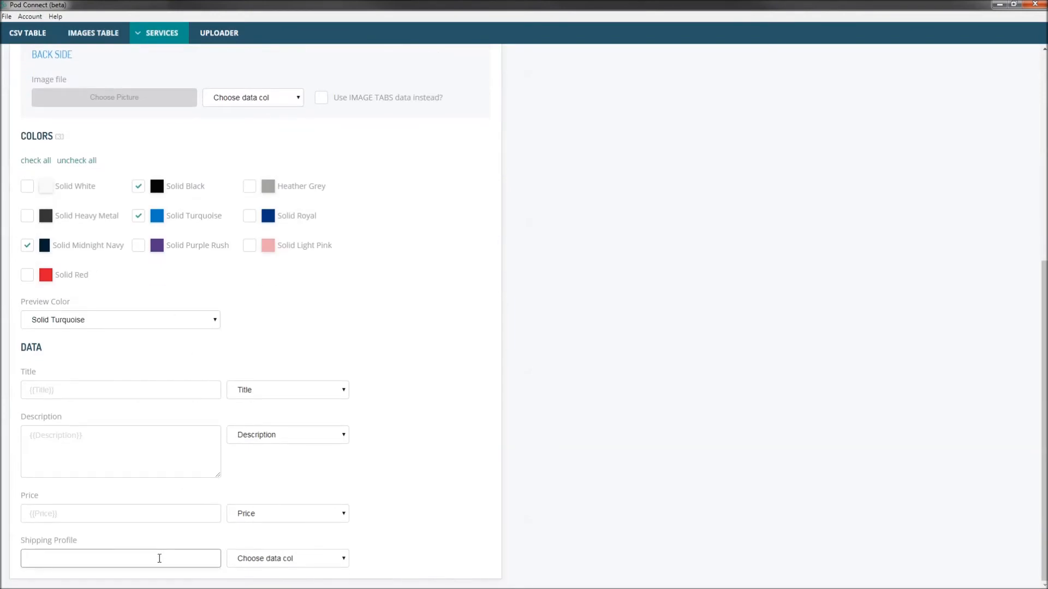
{"action": "scroll", "coordinate": [232, 480], "scroll_direction": "up", "scroll_amount": 7}
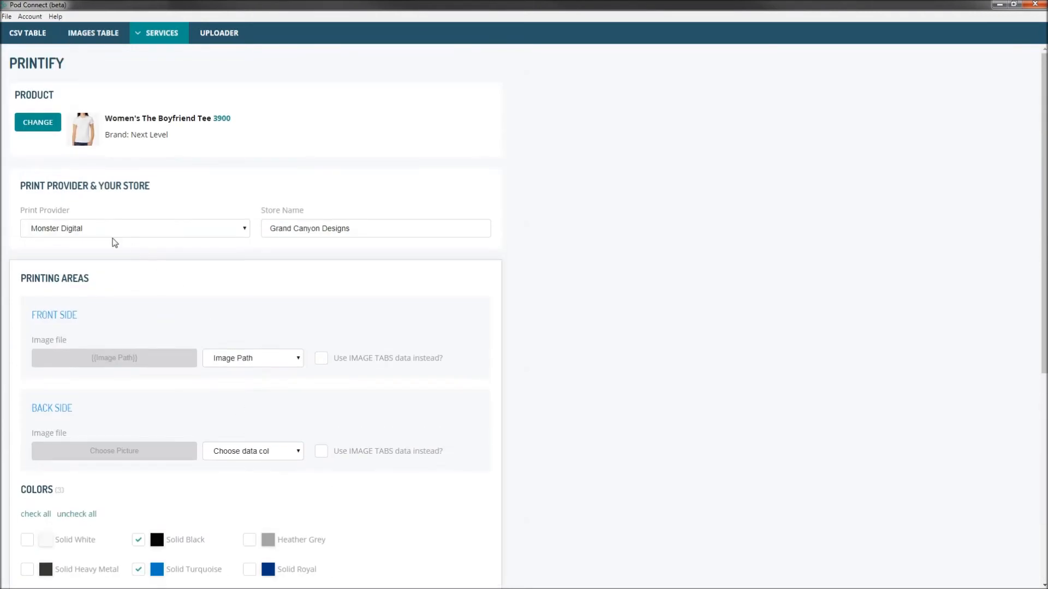
{"action": "scroll", "coordinate": [159, 262], "scroll_direction": "down", "scroll_amount": 5}
{"action": "scroll", "coordinate": [298, 346], "scroll_direction": "up", "scroll_amount": 5}
Open the uploader and select the Printful, Teespring, Redbubble, Spreadshirt and Printify services for uploading
{"action": "left_click", "coordinate": [218, 36]}
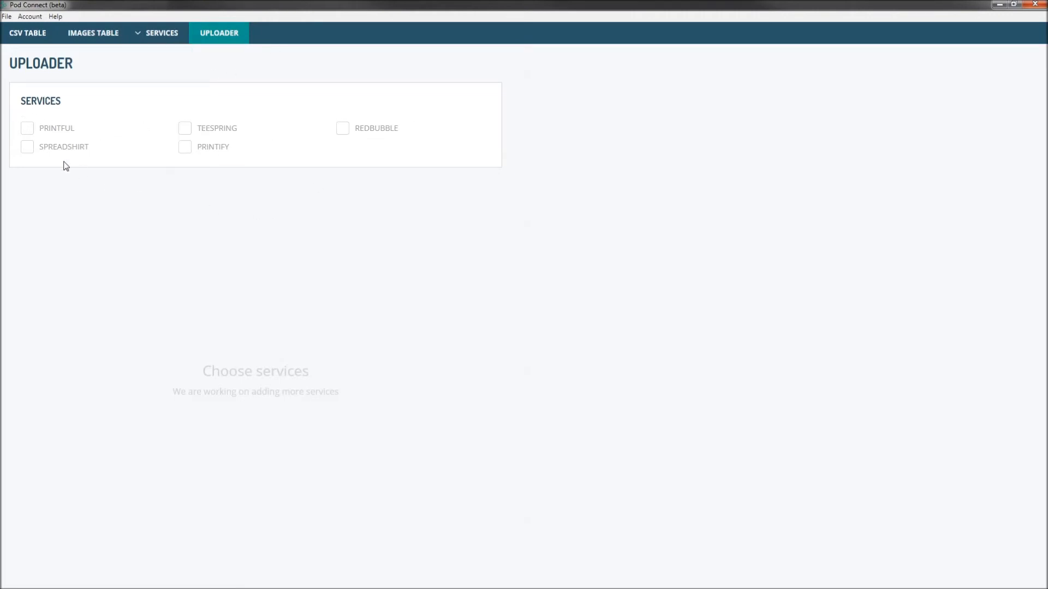
{"action": "left_click", "coordinate": [29, 130]}
{"action": "left_click", "coordinate": [186, 129]}
{"action": "left_click", "coordinate": [342, 130]}
{"action": "left_click", "coordinate": [47, 143]}
{"action": "left_click", "coordinate": [184, 150]}
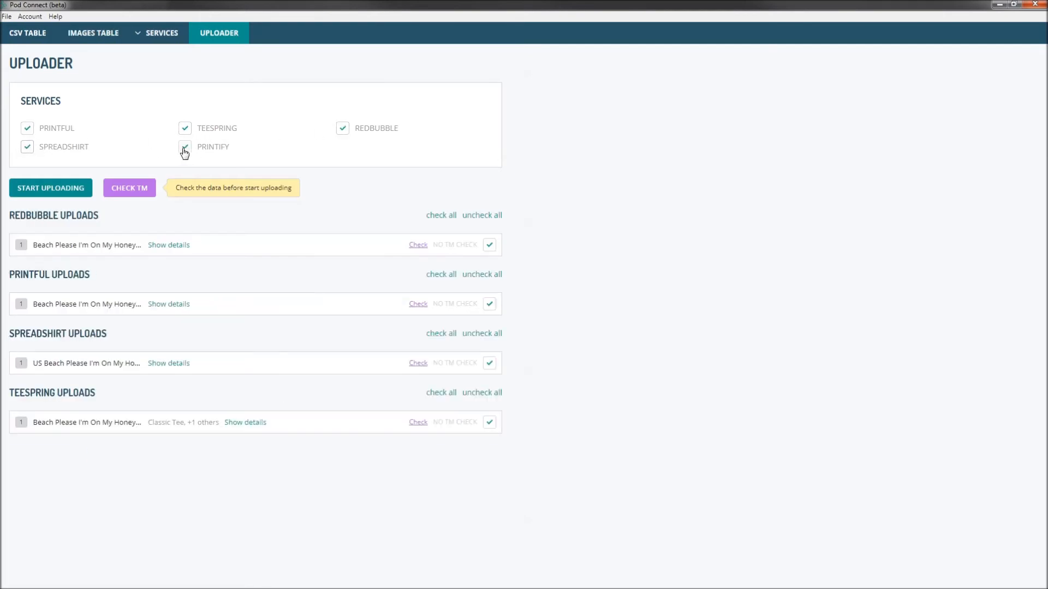
Examine the details of the Redbubble upload, including its picture, markup, title, tags and description, and collapse them again
{"action": "left_click", "coordinate": [166, 245]}
{"action": "scroll", "coordinate": [260, 294], "scroll_direction": "down", "scroll_amount": 2}
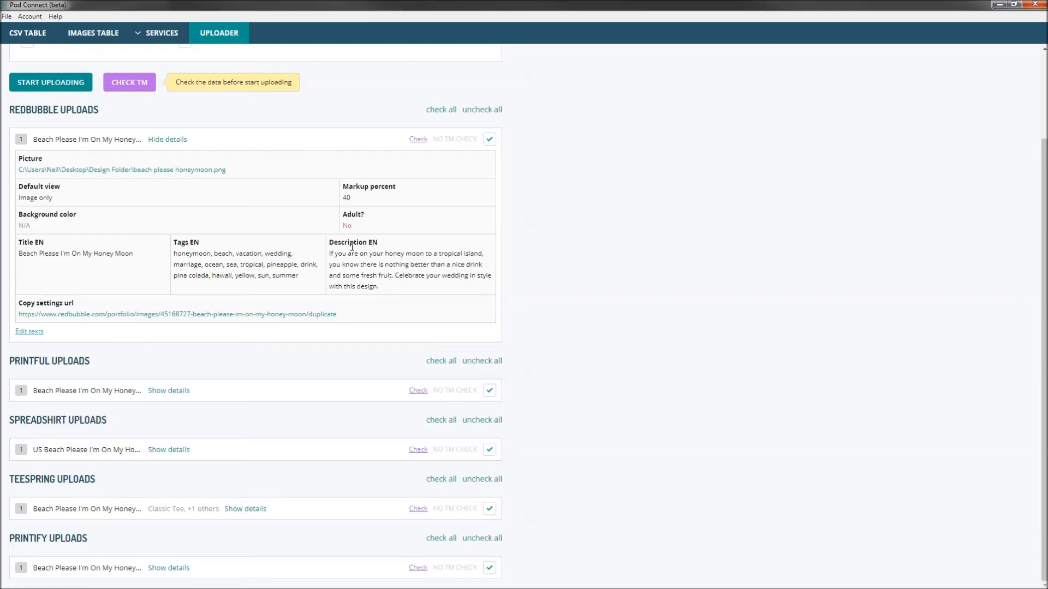
{"action": "left_click", "coordinate": [161, 140]}
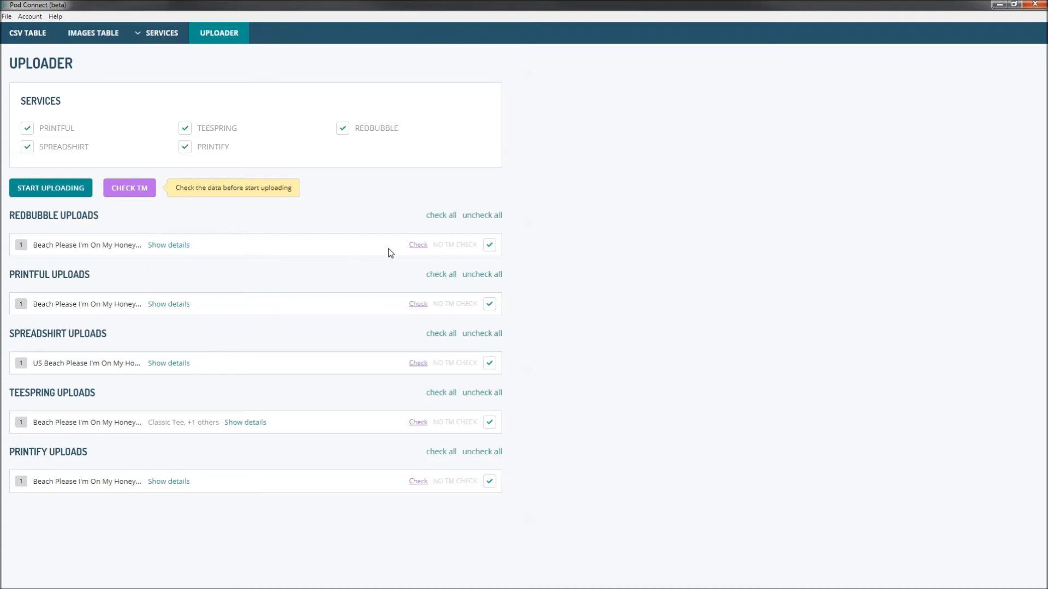
Run a trademark check on the Redbubble upload, view its list of trademark issues and close the list
{"action": "left_click", "coordinate": [413, 247]}
{"action": "left_click", "coordinate": [455, 248]}
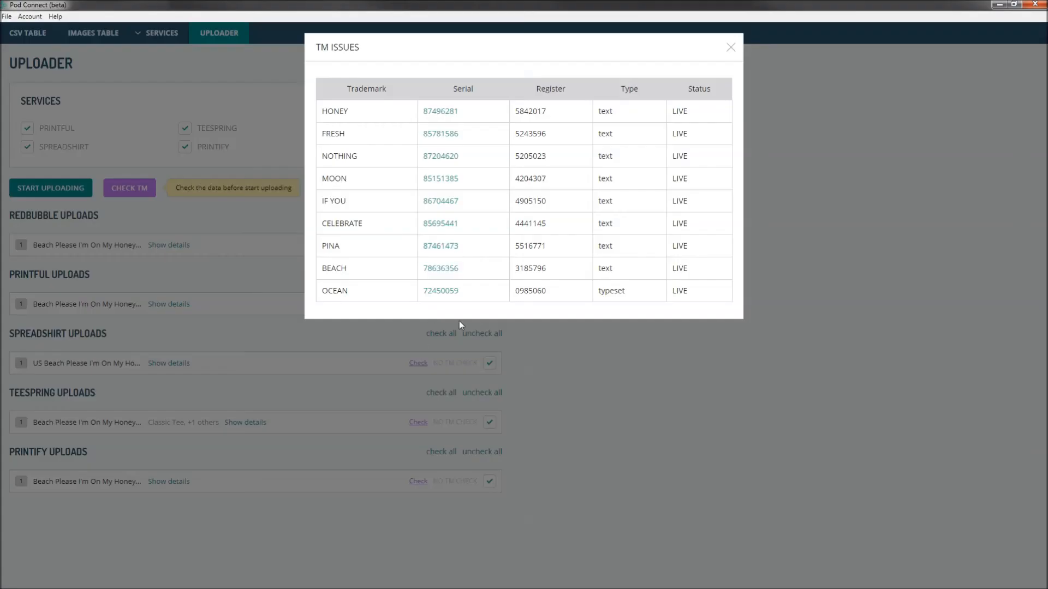
{"action": "left_click", "coordinate": [732, 47]}
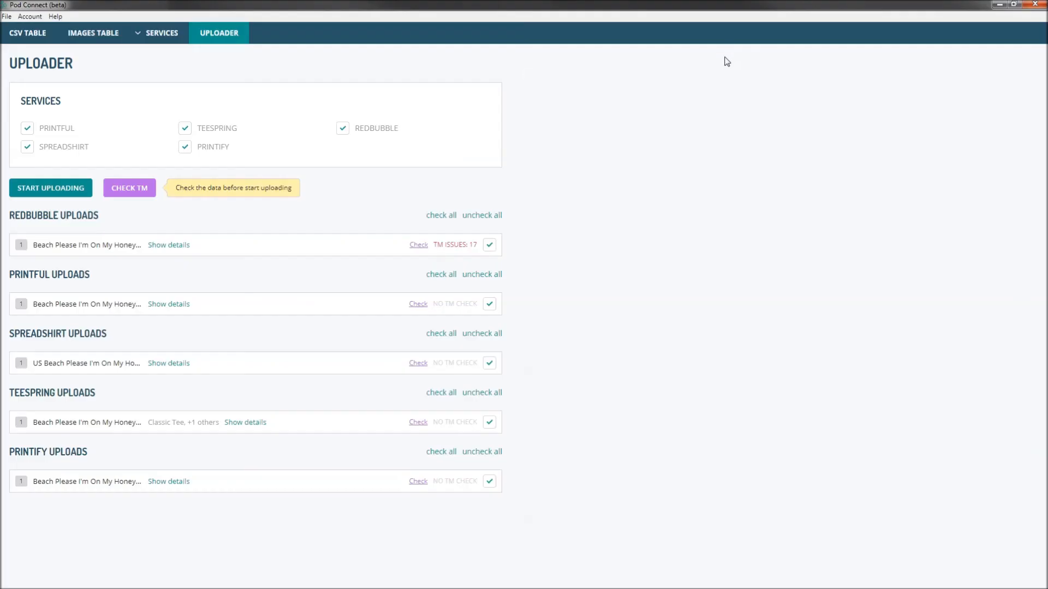